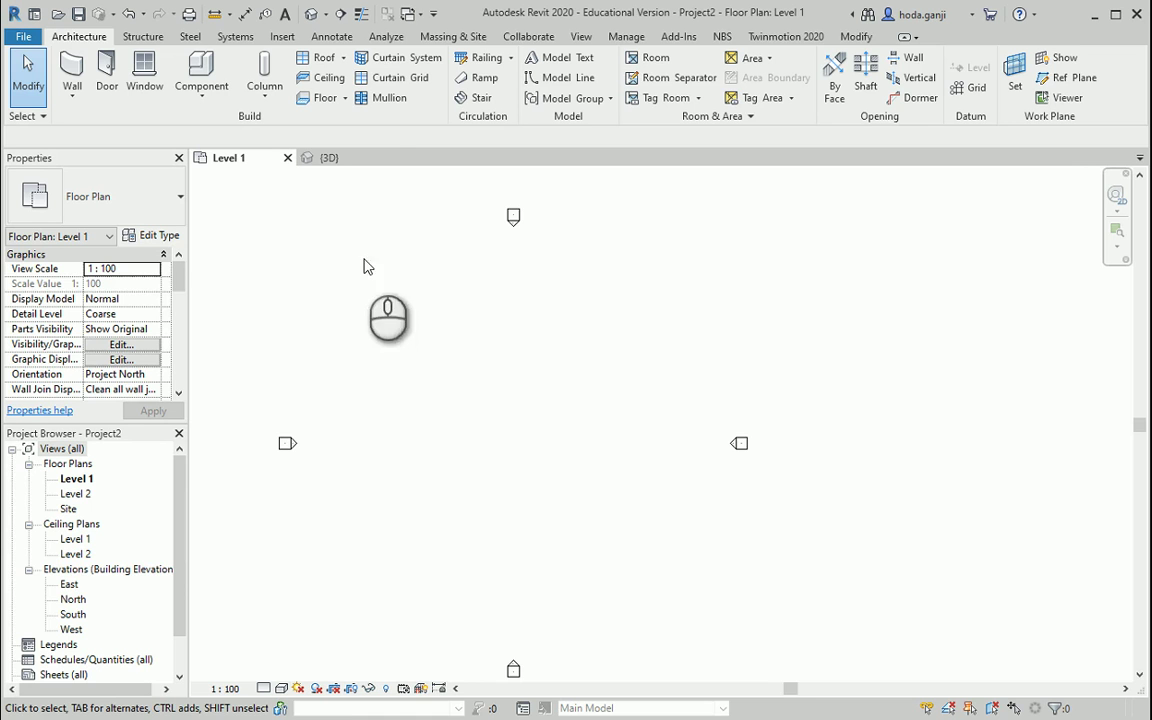
Step: Load the Simple Geometry mass family into the project and place one instance on Level 1
{"action": "left_click", "coordinate": [327, 158]}
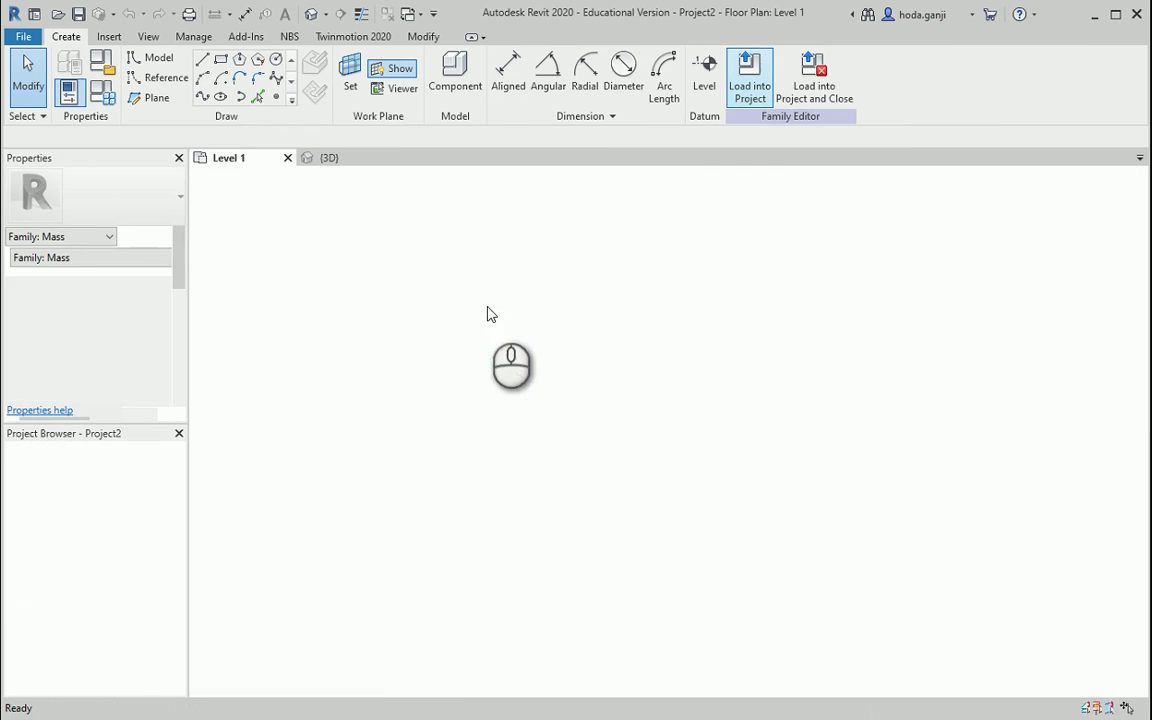
{"action": "left_click", "coordinate": [527, 393]}
{"action": "left_click", "coordinate": [774, 427]}
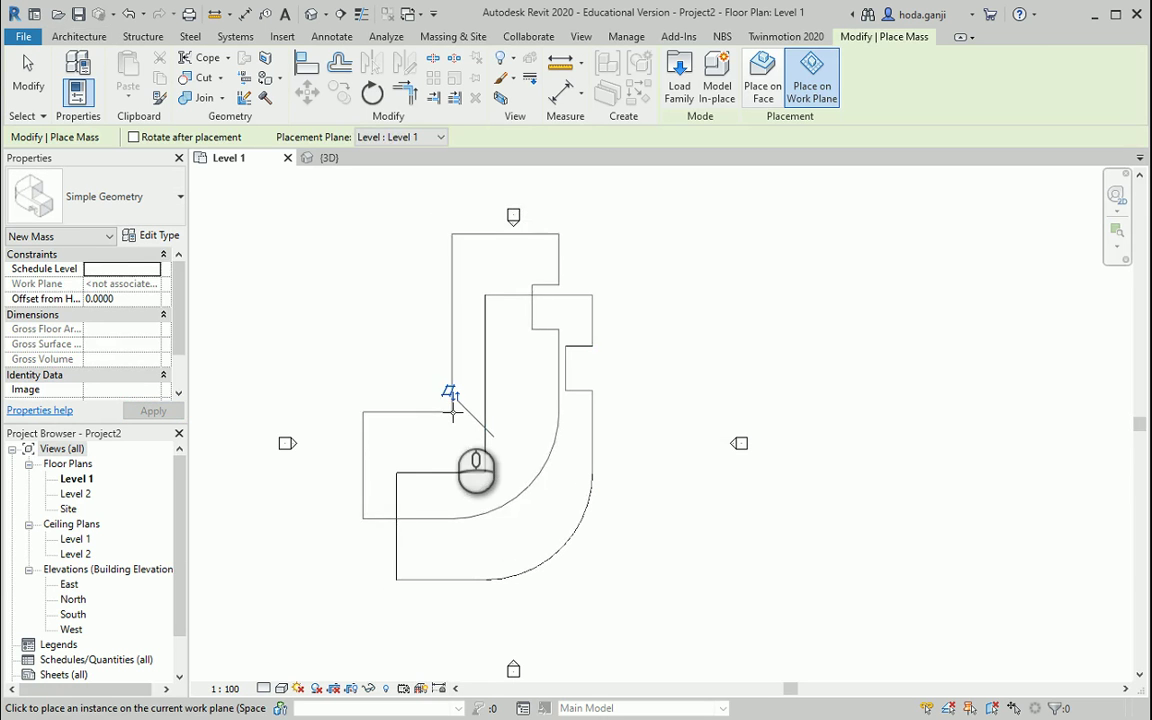
{"action": "key", "text": "Escape"}
Step: Close the Simple Geometry family's 3D view and open the project's 3D view to examine the placed mass
{"action": "left_click", "coordinate": [330, 158]}
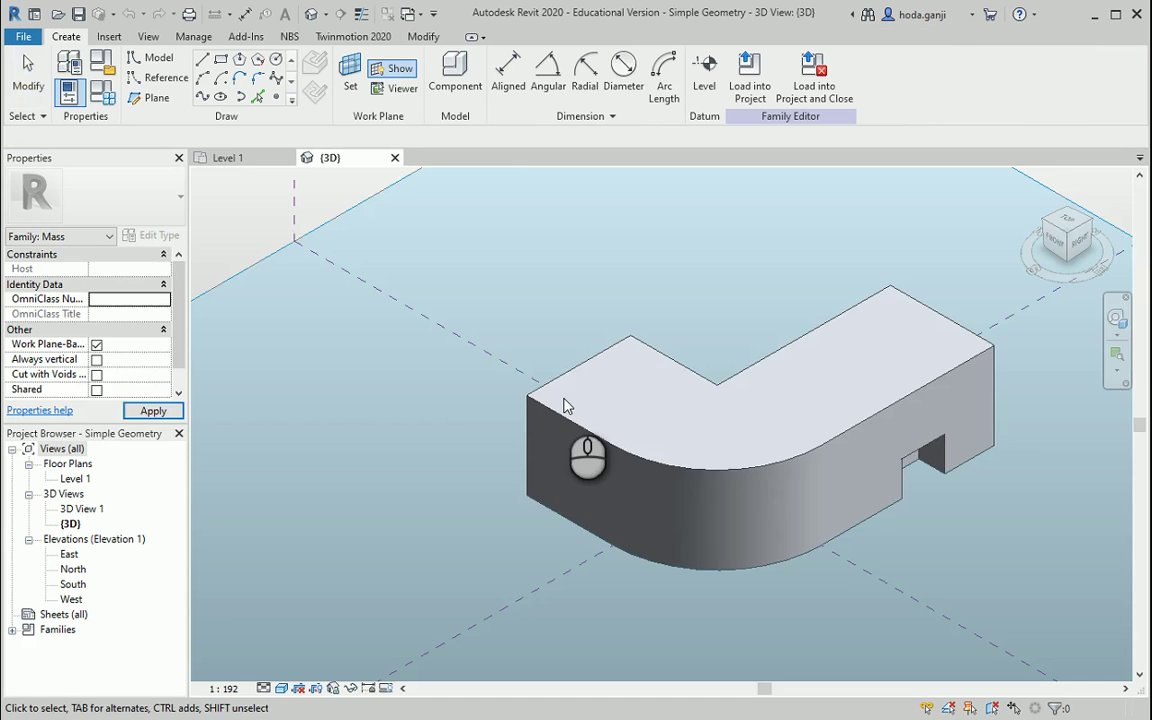
{"action": "scroll", "coordinate": [419, 365], "scroll_direction": "down", "scroll_amount": 3}
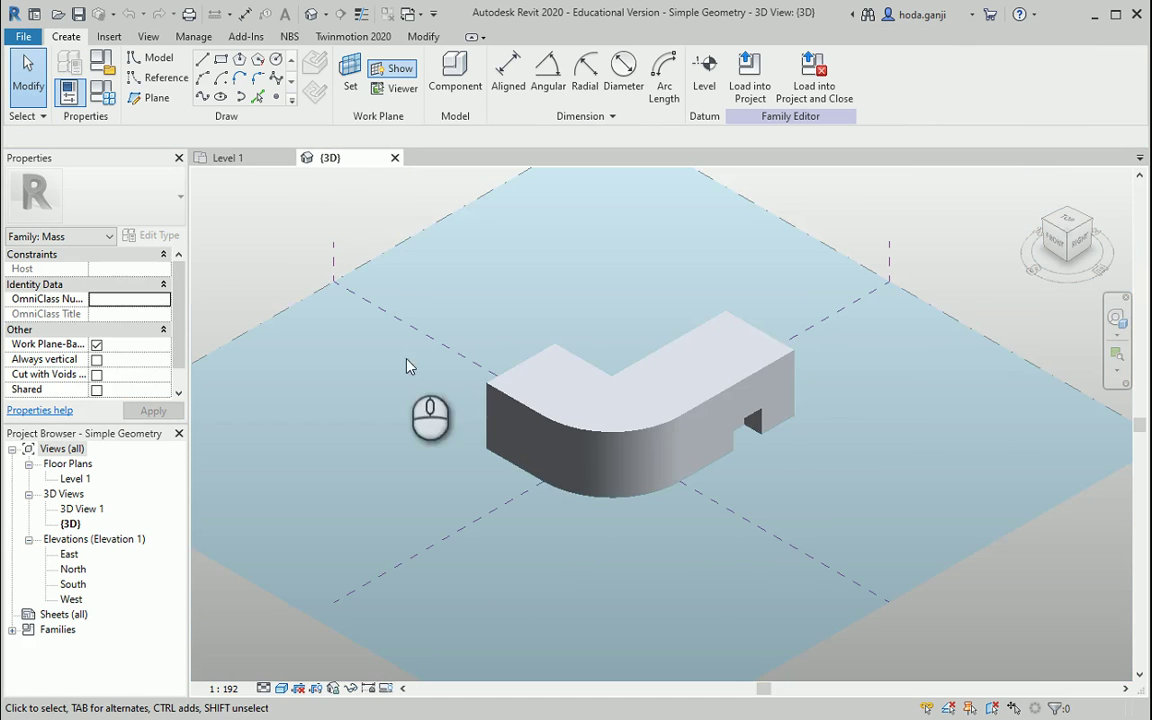
{"action": "left_click", "coordinate": [393, 158]}
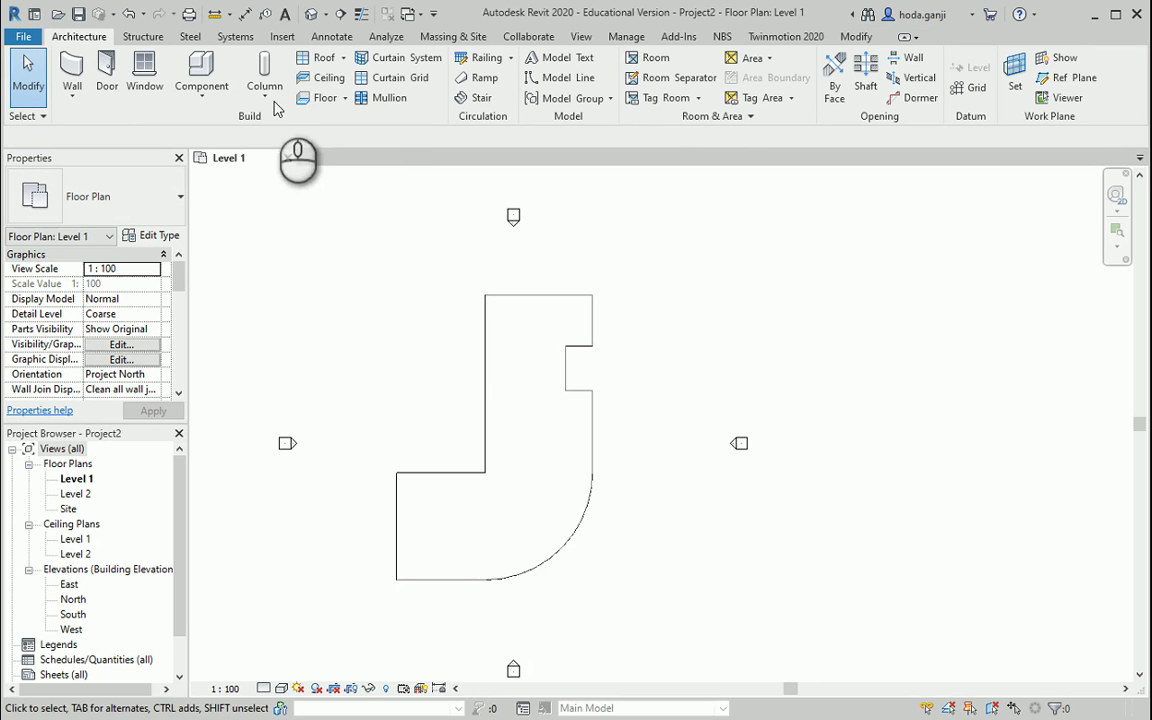
{"action": "left_click", "coordinate": [318, 17]}
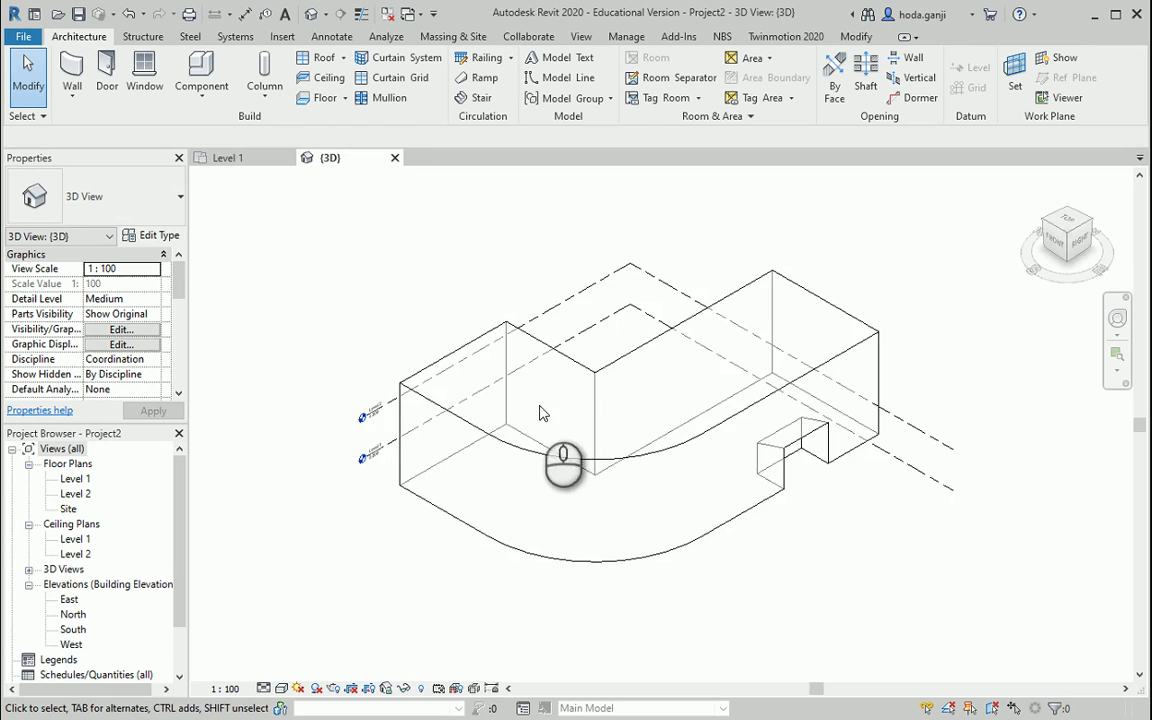
{"action": "middle_click_drag", "start_coordinate": [828, 524], "coordinate": [744, 517]}
{"action": "middle_click_drag", "start_coordinate": [500, 510], "coordinate": [530, 483], "text": "shift"}
{"action": "scroll", "coordinate": [778, 500], "scroll_direction": "up", "scroll_amount": 3}
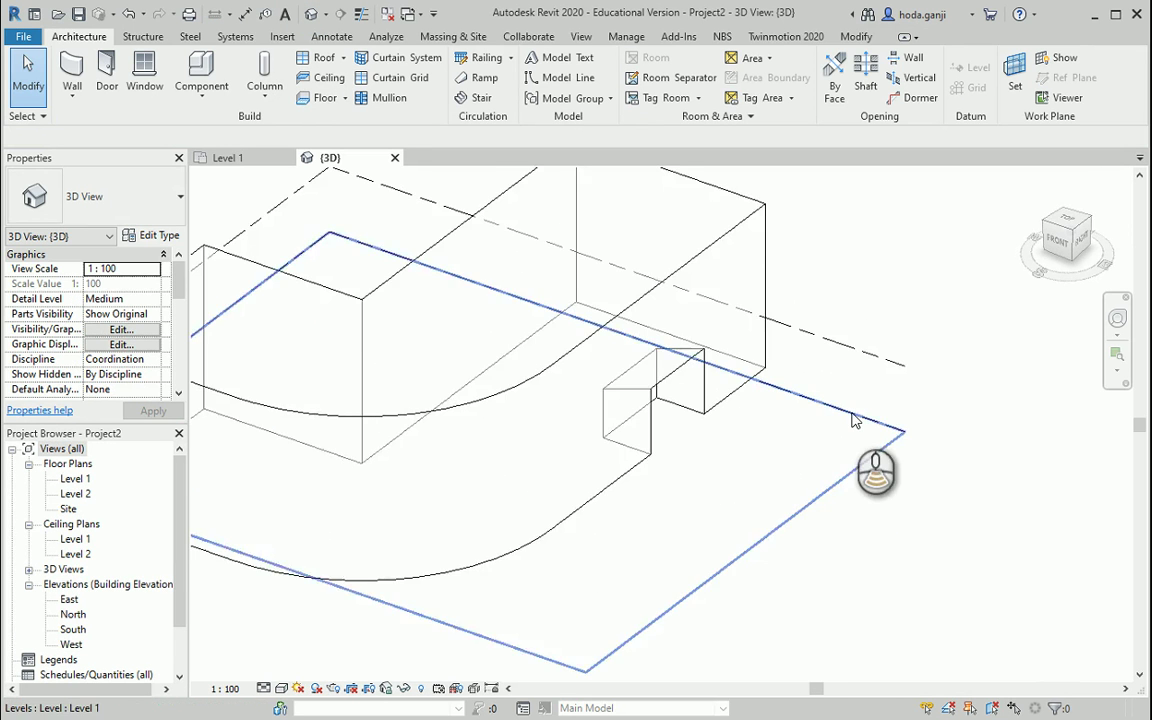
{"action": "scroll", "coordinate": [874, 470], "scroll_direction": "down", "scroll_amount": 2}
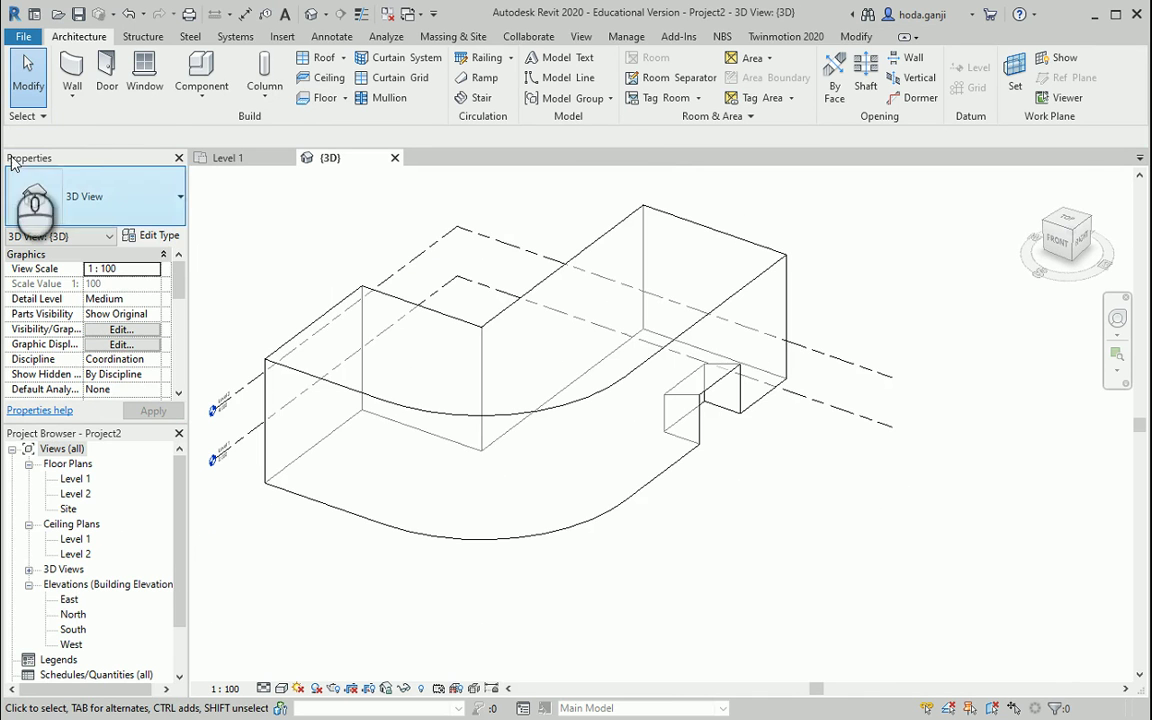
Step: Create Exterior - Brick and Block on Mtl. Stud walls on the mass's outer vertical faces with Wall by Face
{"action": "left_click", "coordinate": [72, 92]}
{"action": "left_click", "coordinate": [334, 294]}
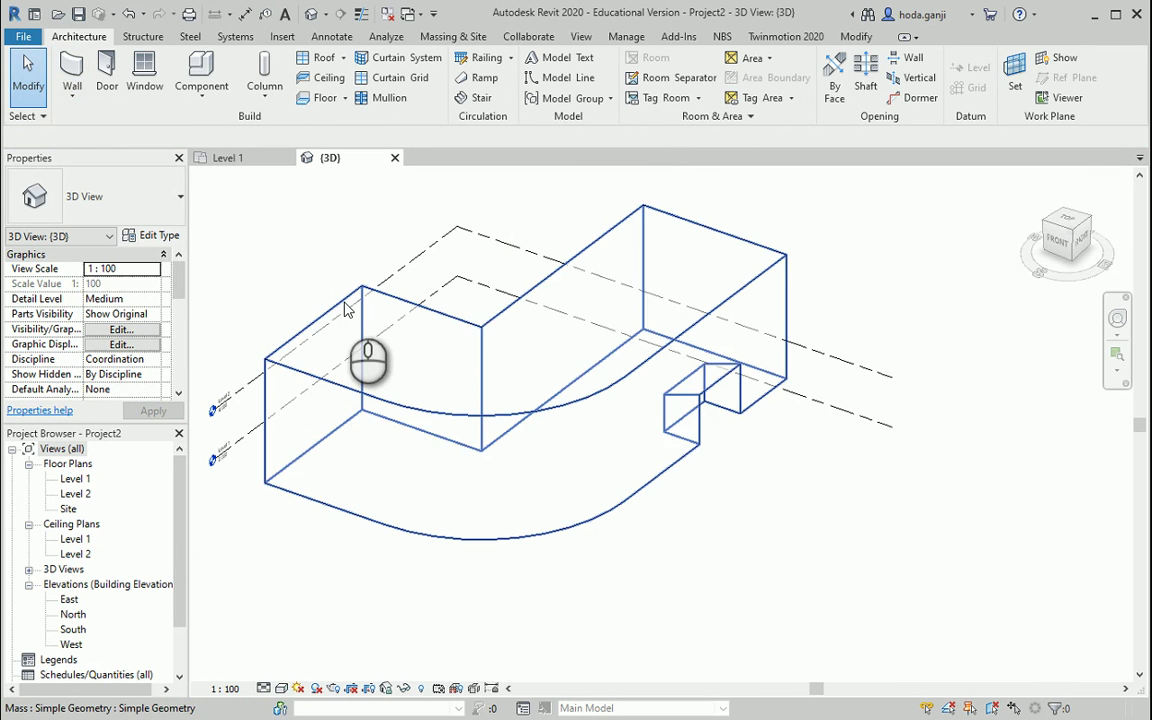
{"action": "left_click", "coordinate": [70, 100]}
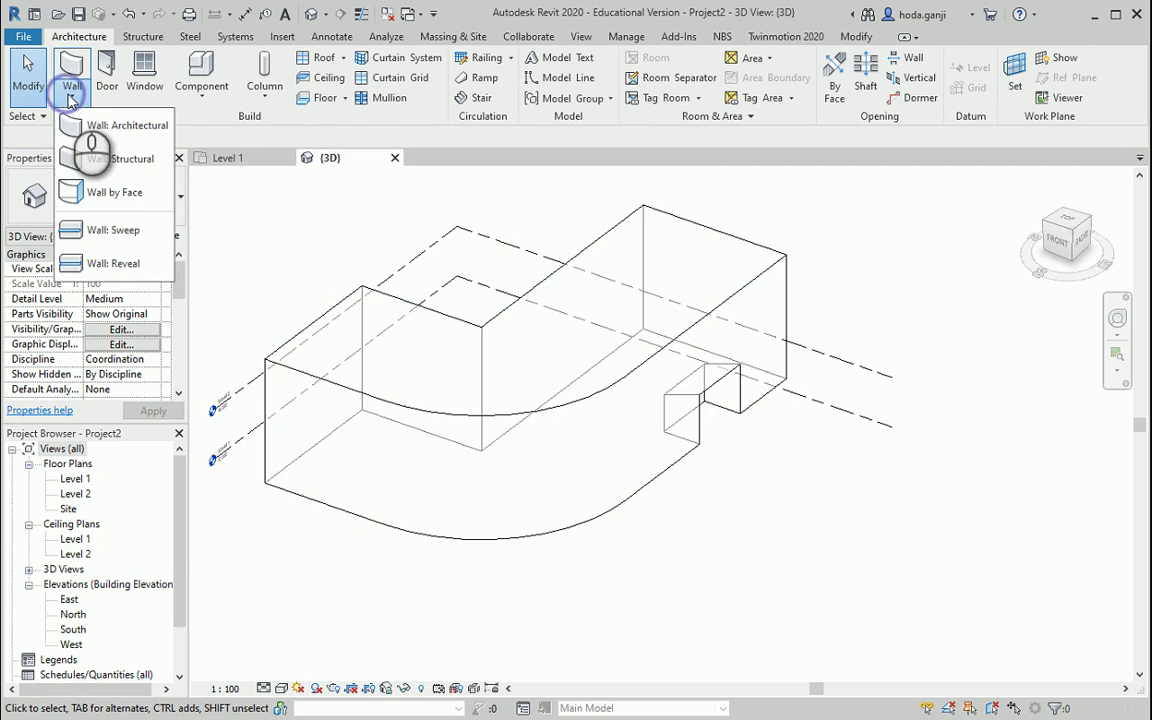
{"action": "left_click", "coordinate": [108, 160]}
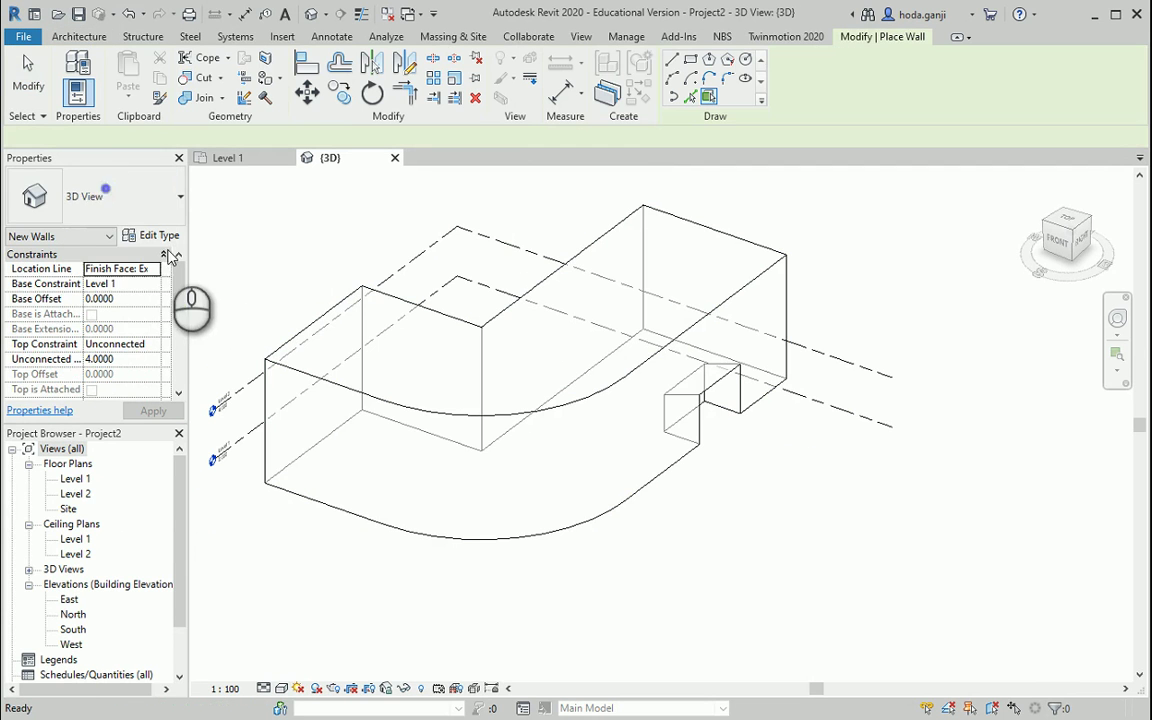
{"action": "left_click", "coordinate": [150, 217]}
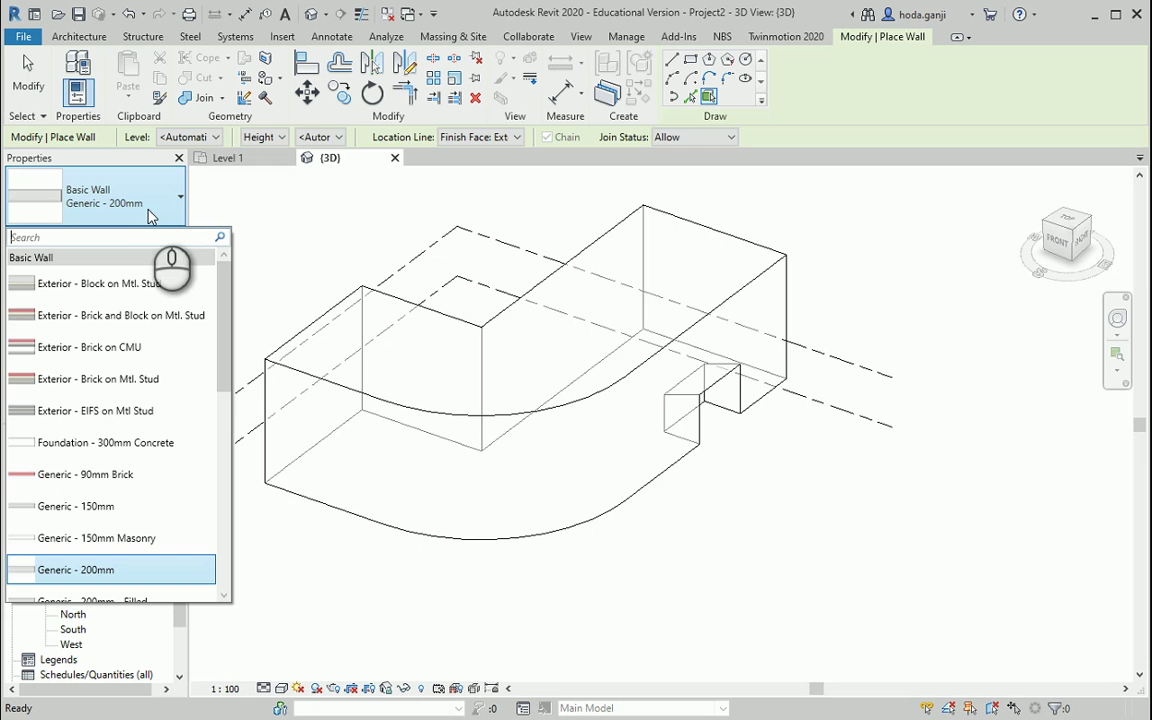
{"action": "left_click", "coordinate": [147, 318]}
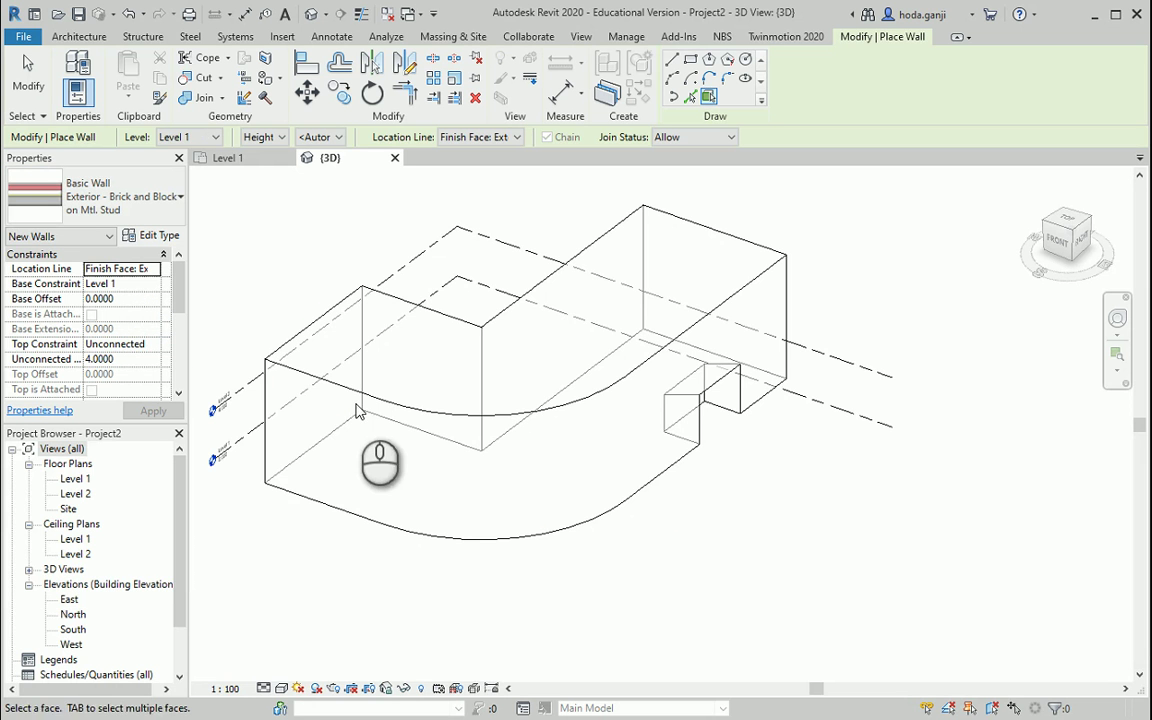
{"action": "left_click", "coordinate": [363, 398]}
{"action": "left_click", "coordinate": [545, 404]}
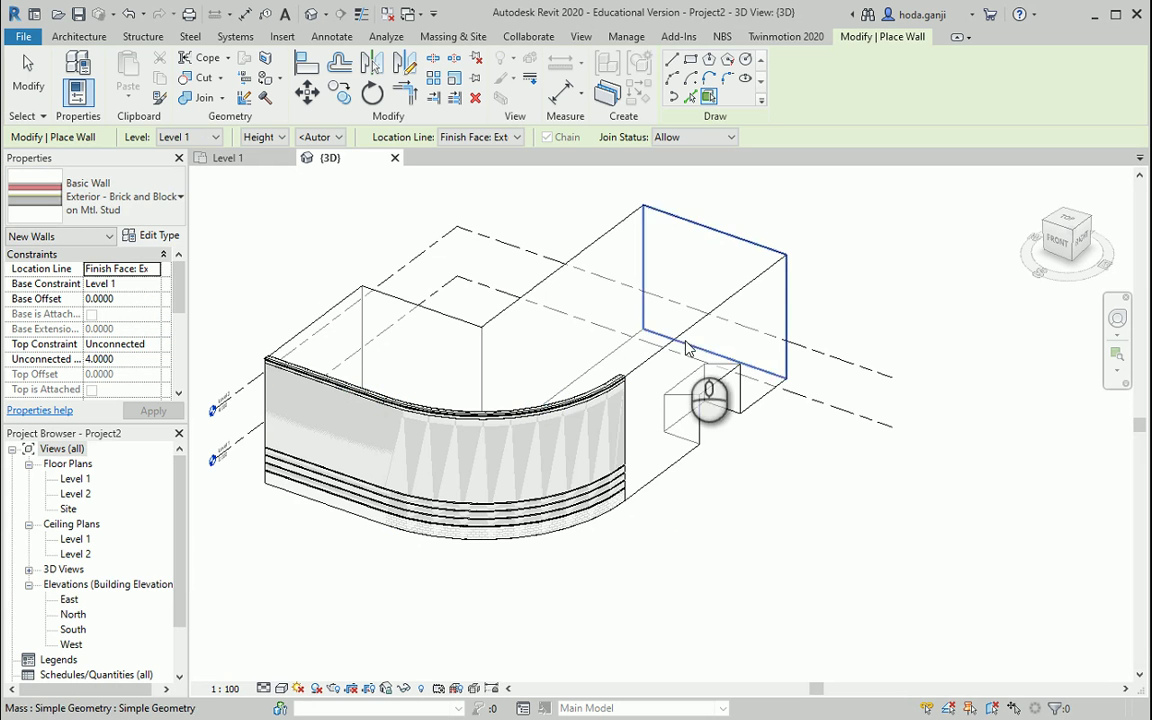
{"action": "left_click", "coordinate": [679, 341]}
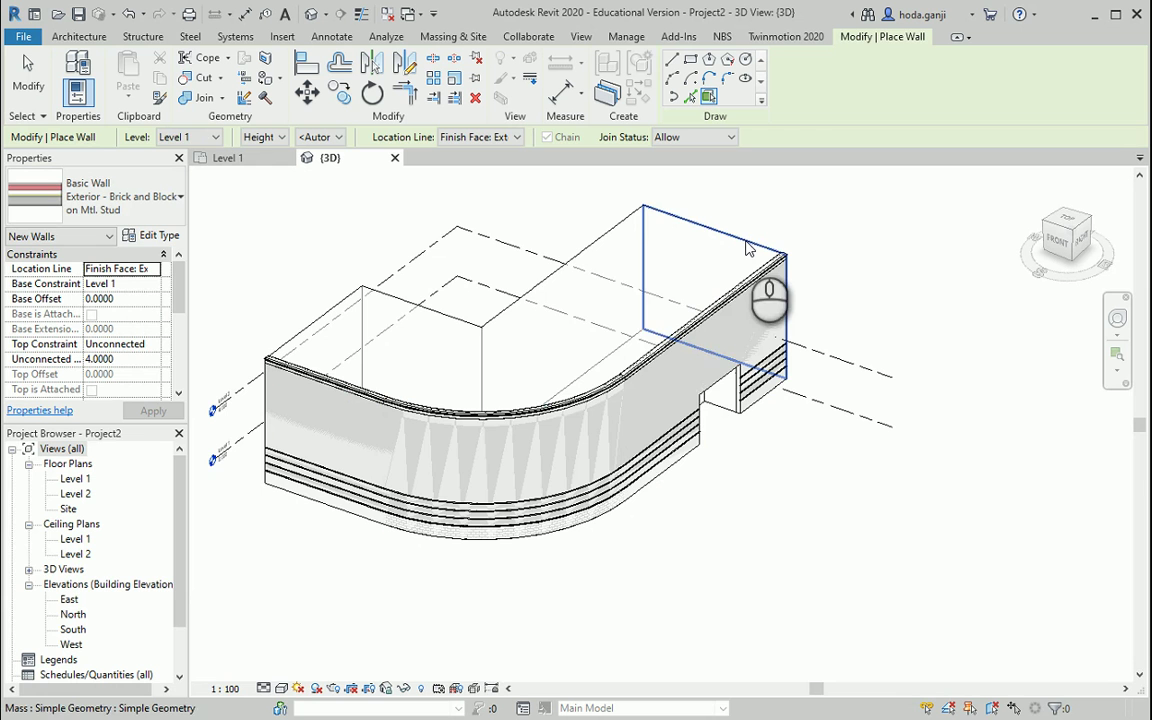
{"action": "left_click", "coordinate": [522, 300]}
{"action": "left_click", "coordinate": [426, 316]}
{"action": "left_click", "coordinate": [334, 303]}
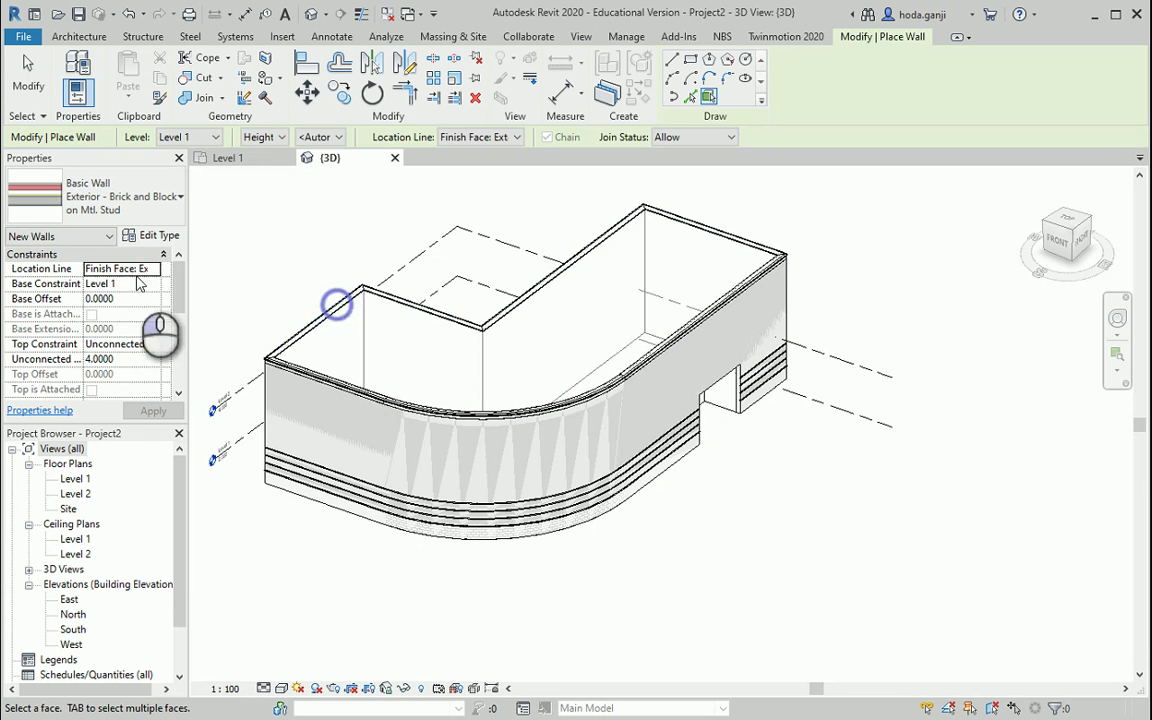
Step: Change the wall type to Curtain Wall and apply it to the vertical faces of the entrance recess
{"action": "left_click", "coordinate": [137, 205]}
{"action": "scroll", "coordinate": [120, 412], "scroll_direction": "down", "scroll_amount": 6}
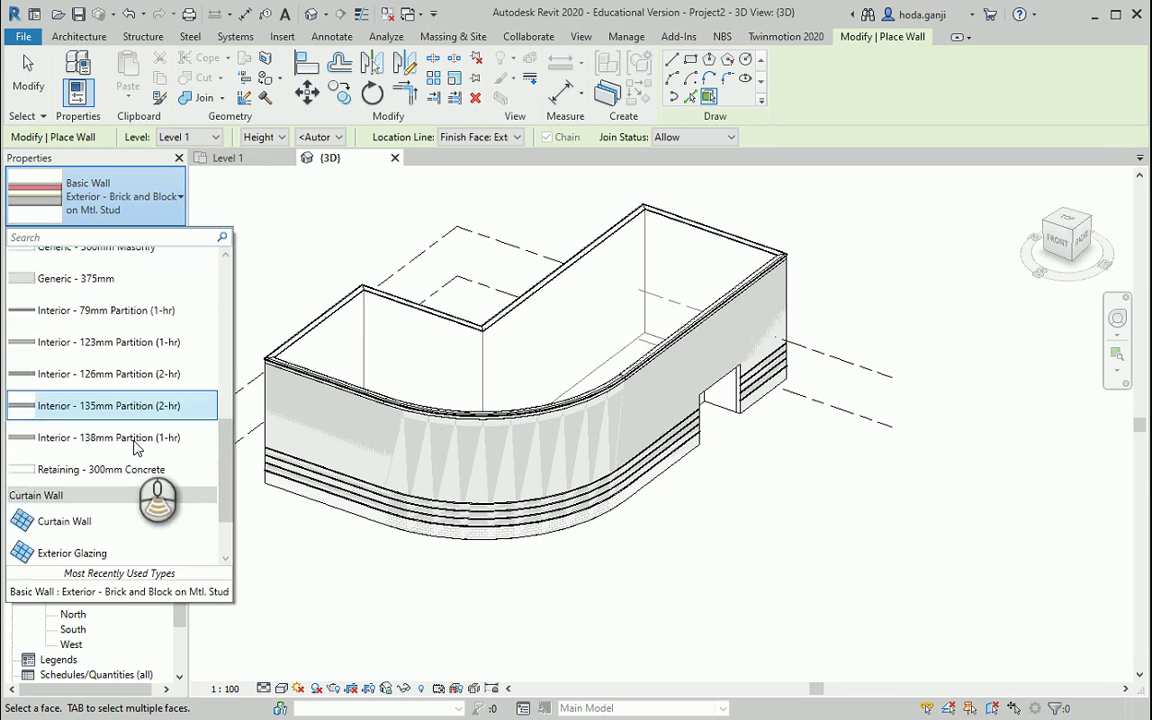
{"action": "scroll", "coordinate": [733, 429], "scroll_direction": "up", "scroll_amount": 8}
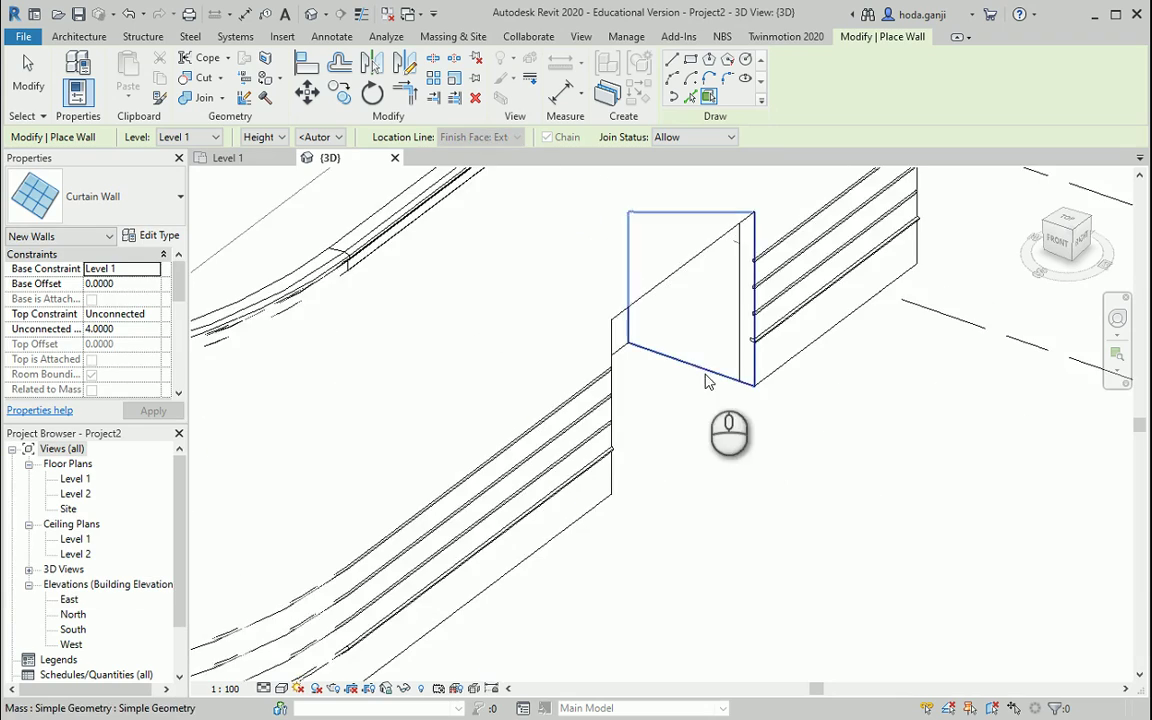
{"action": "middle_click_drag", "start_coordinate": [700, 373], "coordinate": [591, 483], "text": "shift"}
{"action": "middle_click_drag", "start_coordinate": [455, 581], "coordinate": [815, 525]}
{"action": "scroll", "coordinate": [530, 507], "scroll_direction": "down", "scroll_amount": 3}
{"action": "scroll", "coordinate": [817, 524], "scroll_direction": "down", "scroll_amount": 5}
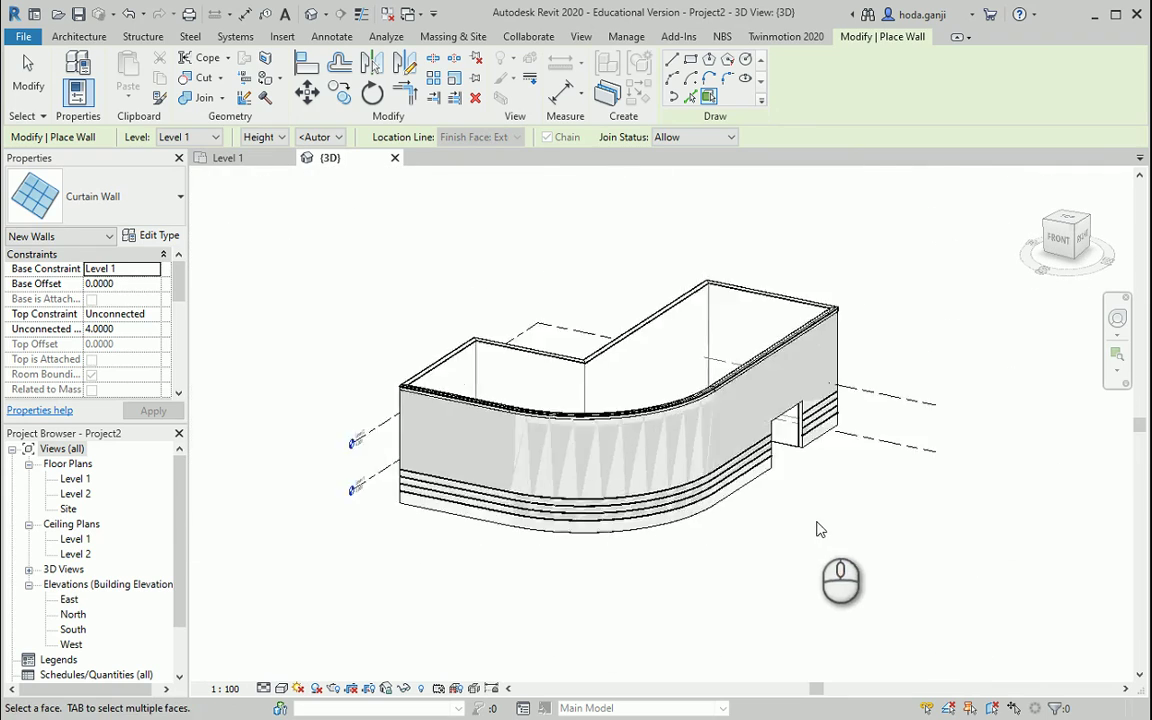
{"action": "key", "text": "Escape"}
Step: Hide the mass element in the 3D view so that only the walls are displayed
{"action": "scroll", "coordinate": [655, 368], "scroll_direction": "up", "scroll_amount": 2}
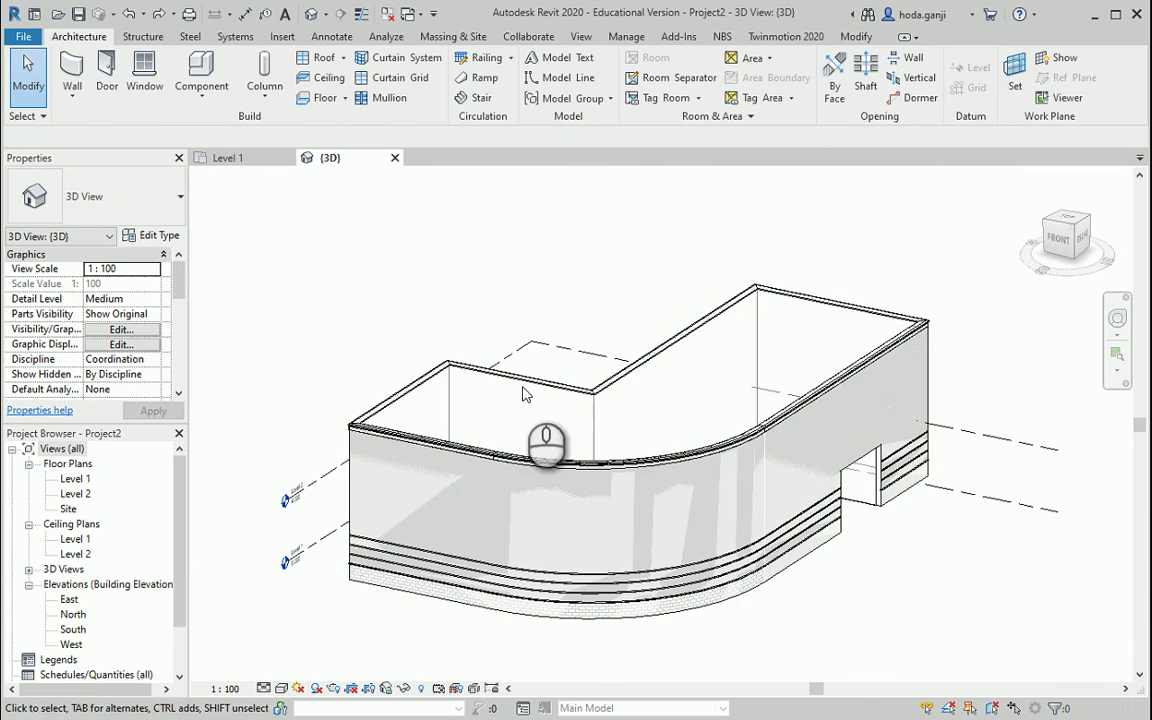
{"action": "left_click", "coordinate": [485, 370]}
{"action": "right_click", "coordinate": [486, 373]}
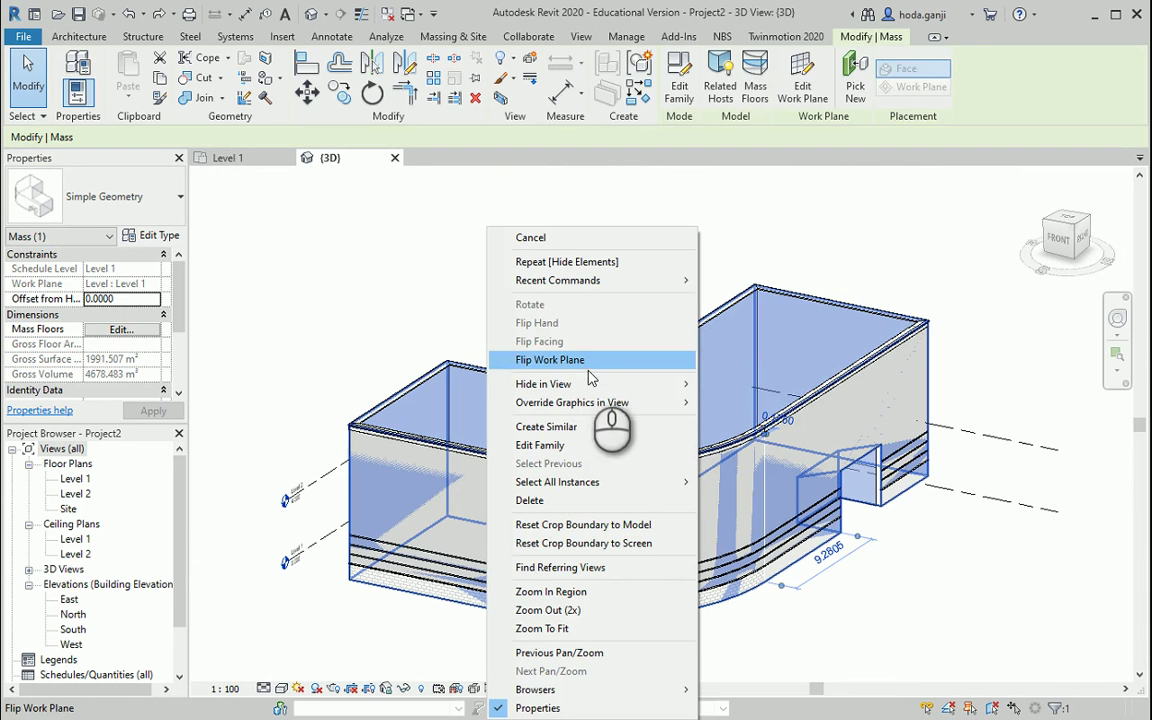
{"action": "mouse_move", "coordinate": [589, 384]}
{"action": "left_click", "coordinate": [765, 383]}
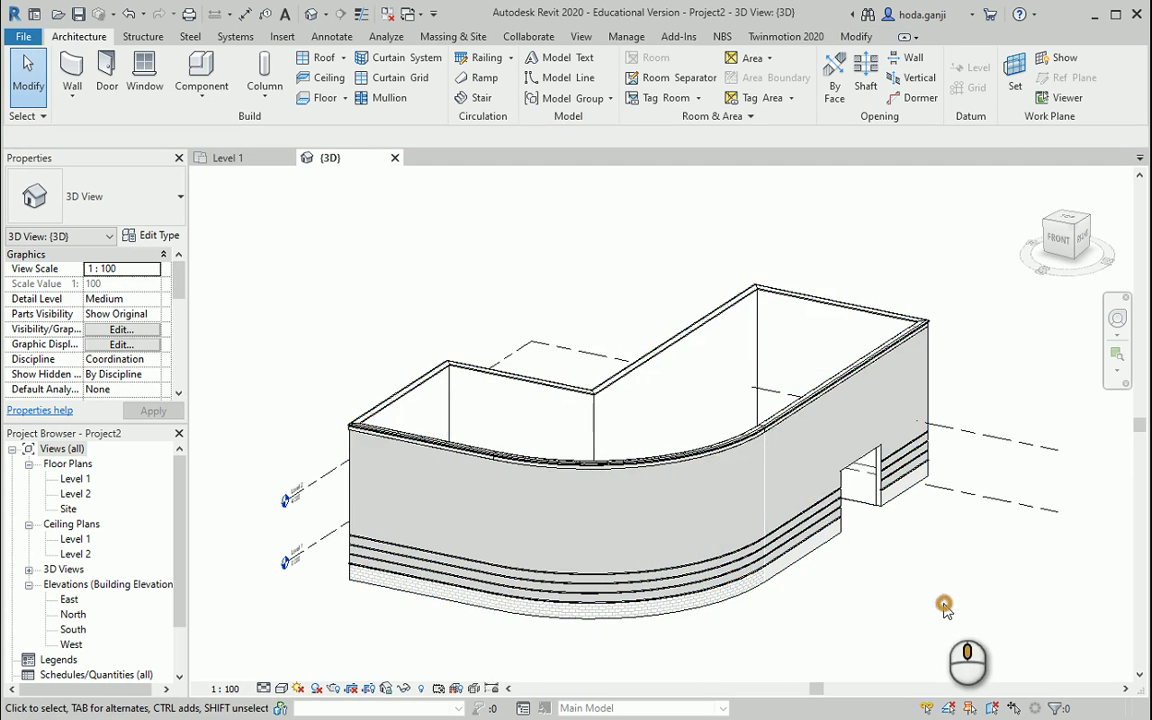
{"action": "middle_click_drag", "start_coordinate": [944, 605], "coordinate": [808, 544]}
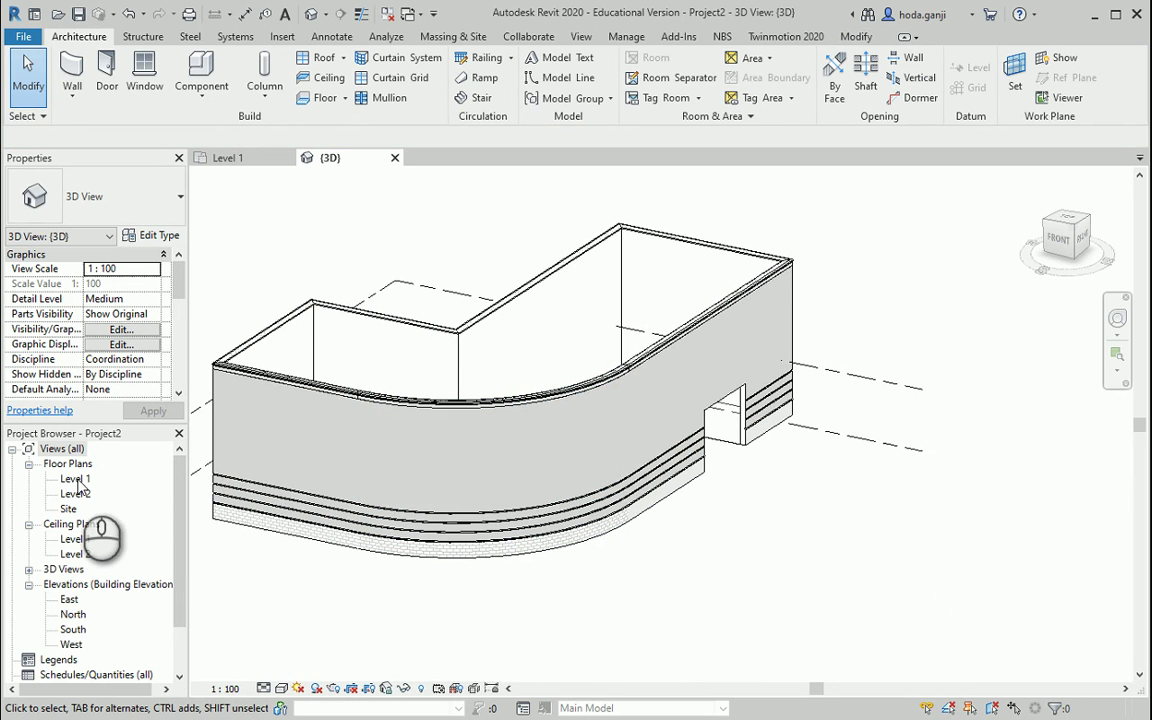
Step: Open the Level 1 floor plan and turn on thin line display for the walls
{"action": "left_click", "coordinate": [271, 163]}
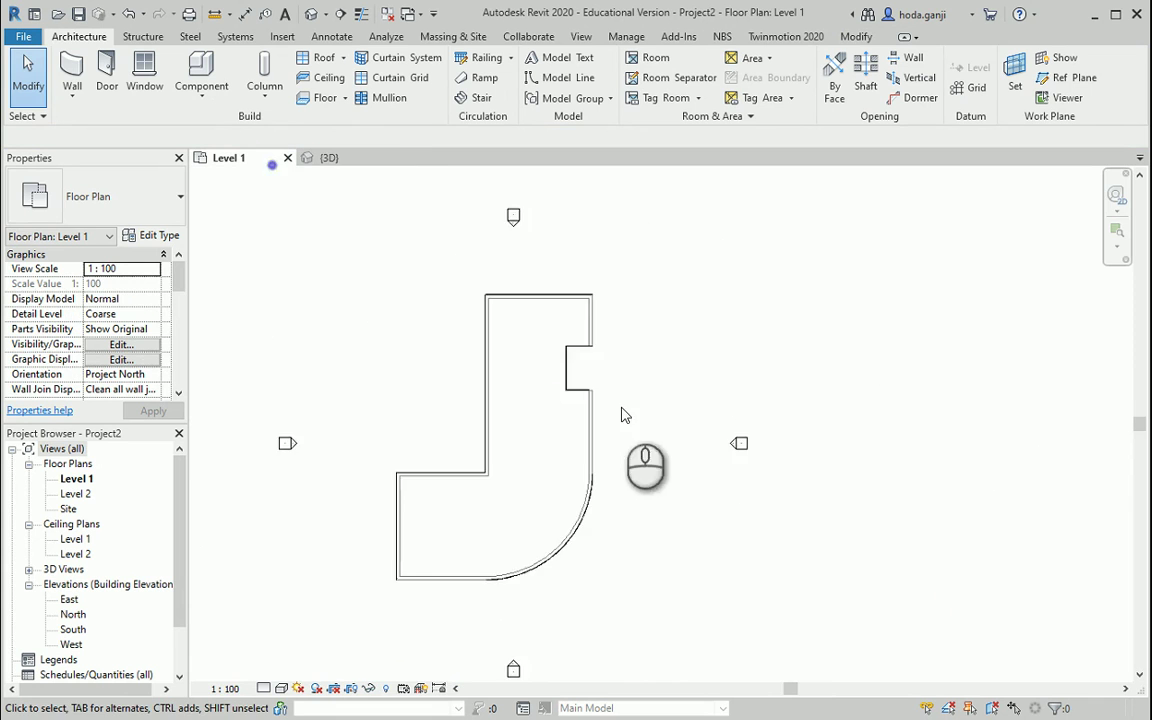
{"action": "scroll", "coordinate": [437, 372], "scroll_direction": "down", "scroll_amount": 1}
{"action": "scroll", "coordinate": [388, 459], "scroll_direction": "up", "scroll_amount": 1}
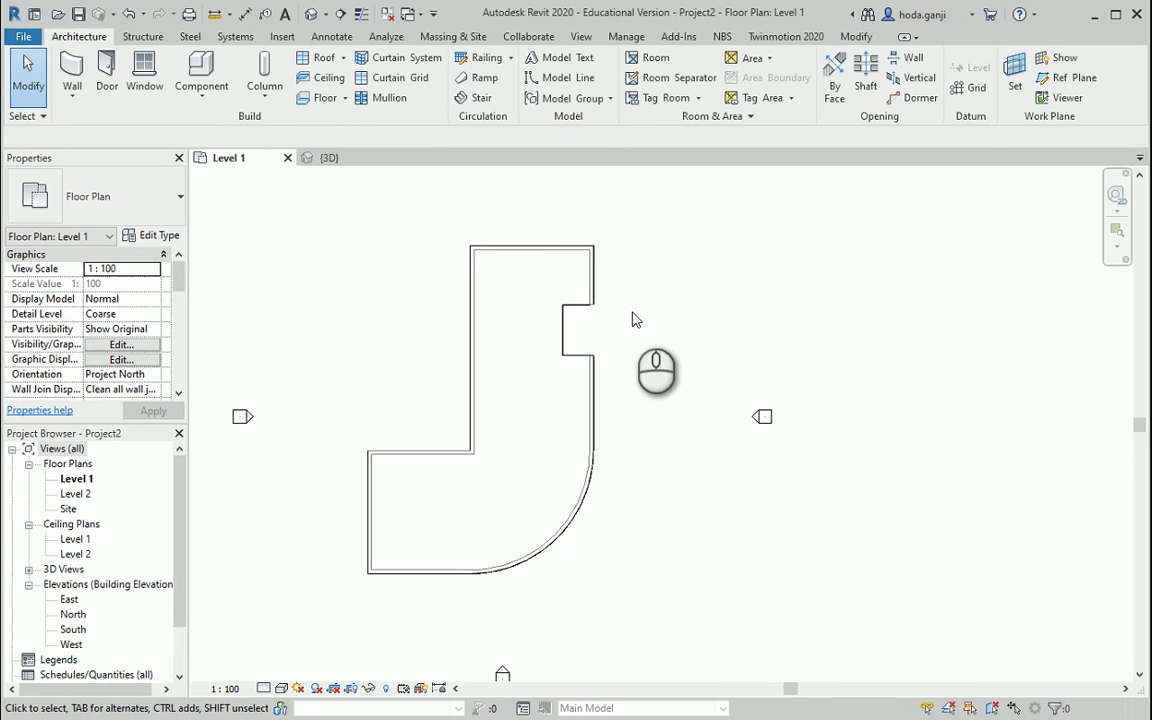
{"action": "scroll", "coordinate": [632, 319], "scroll_direction": "up", "scroll_amount": 6}
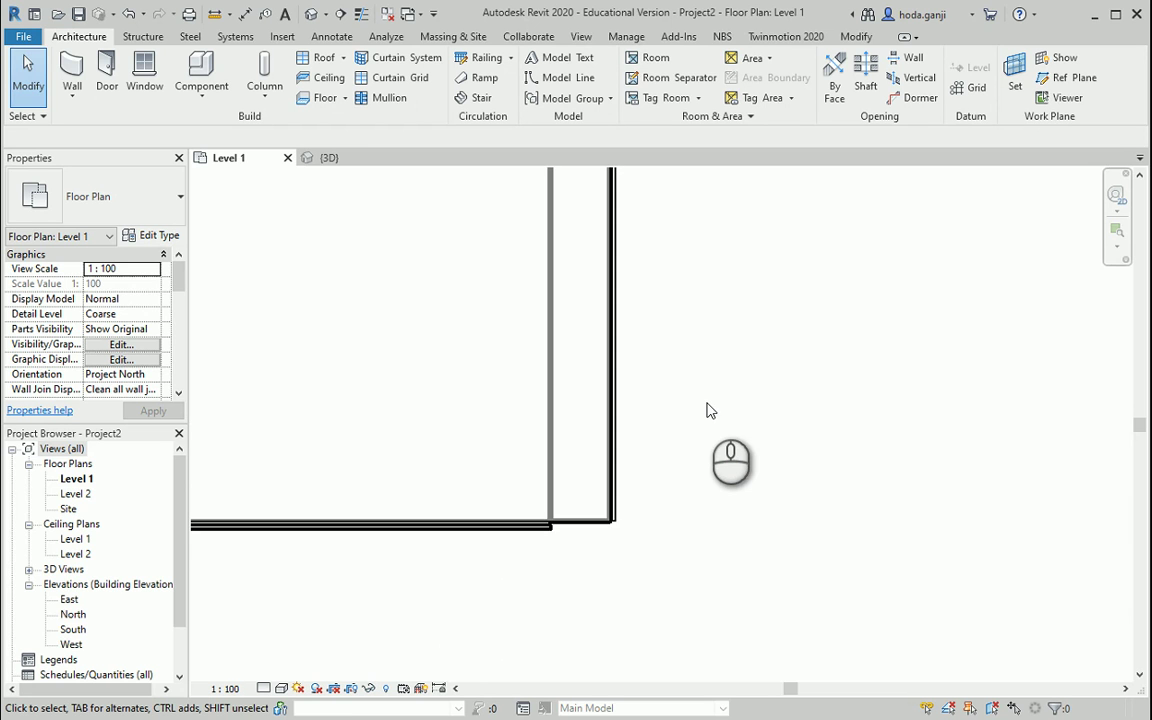
{"action": "key", "text": "l"}
{"action": "scroll", "coordinate": [632, 300], "scroll_direction": "down", "scroll_amount": 5}
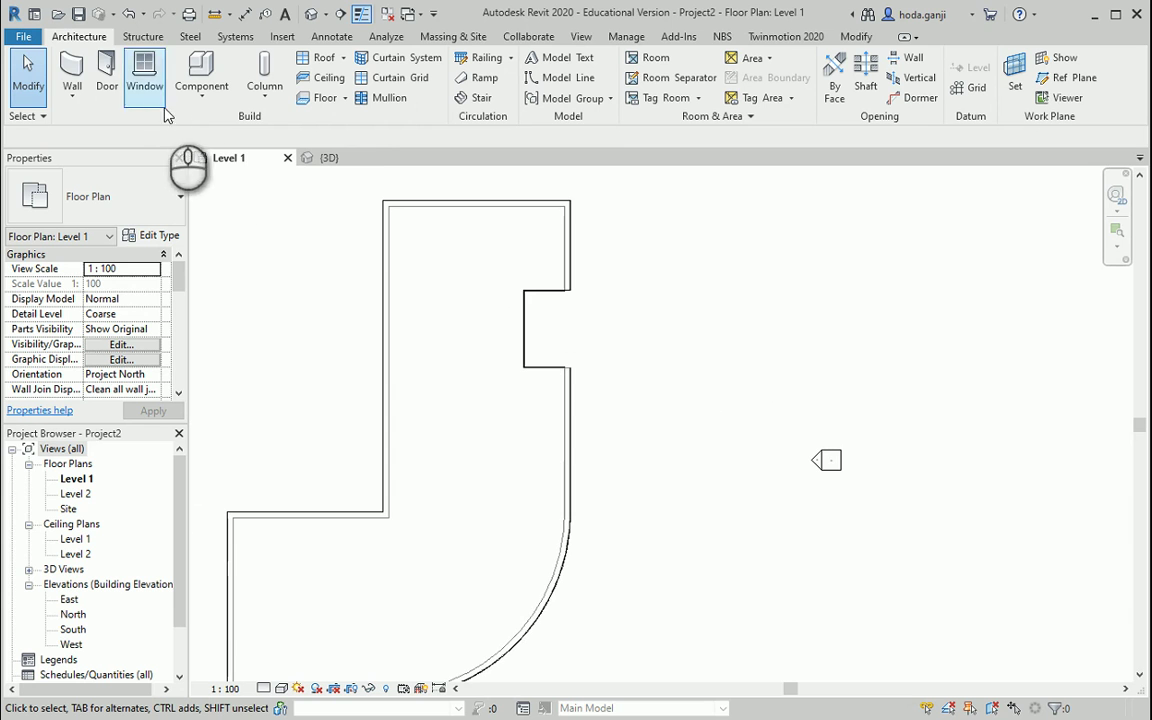
Step: Begin an architectural floor boundary with Pick Lines at an offset of 3.0000 outside the short straight wall above the recess
{"action": "left_click", "coordinate": [344, 97]}
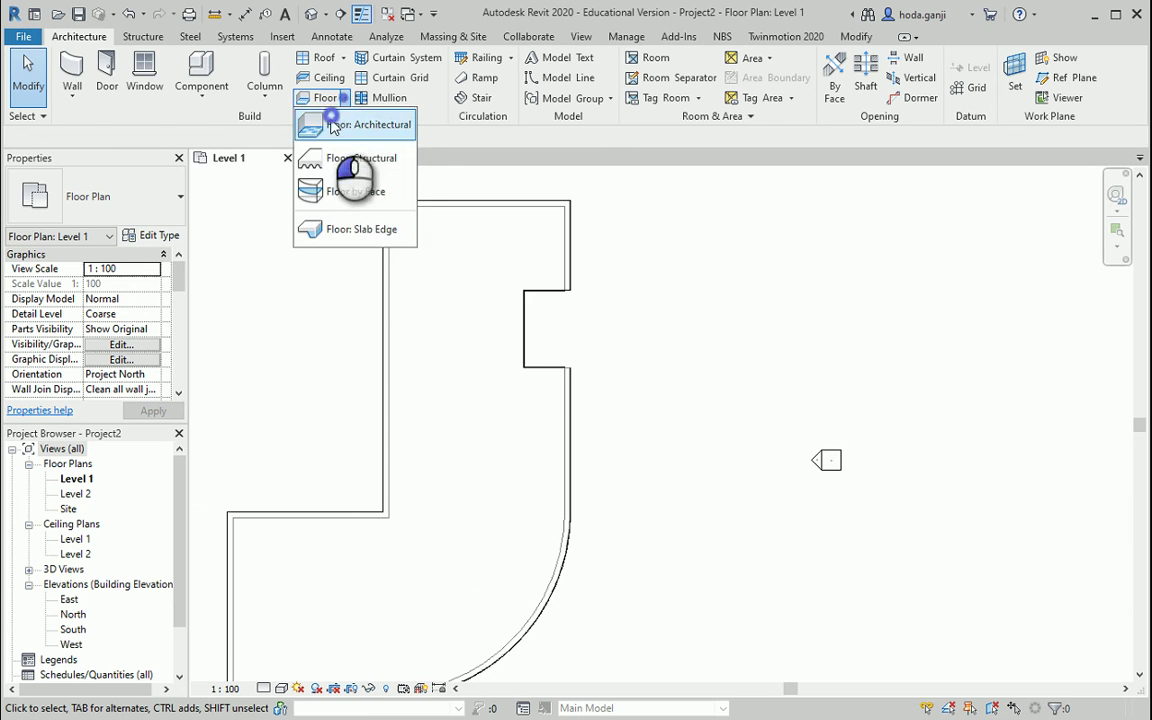
{"action": "left_click", "coordinate": [335, 122]}
{"action": "left_click", "coordinate": [835, 99]}
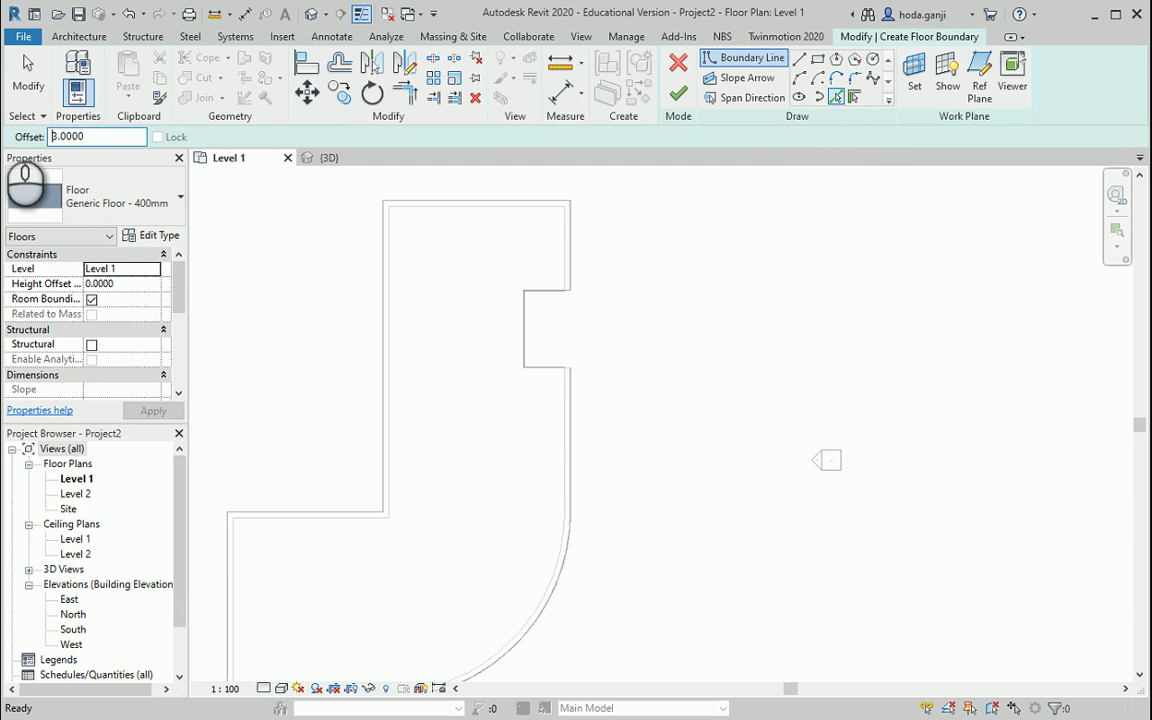
{"action": "scroll", "coordinate": [632, 272], "scroll_direction": "up", "scroll_amount": 3}
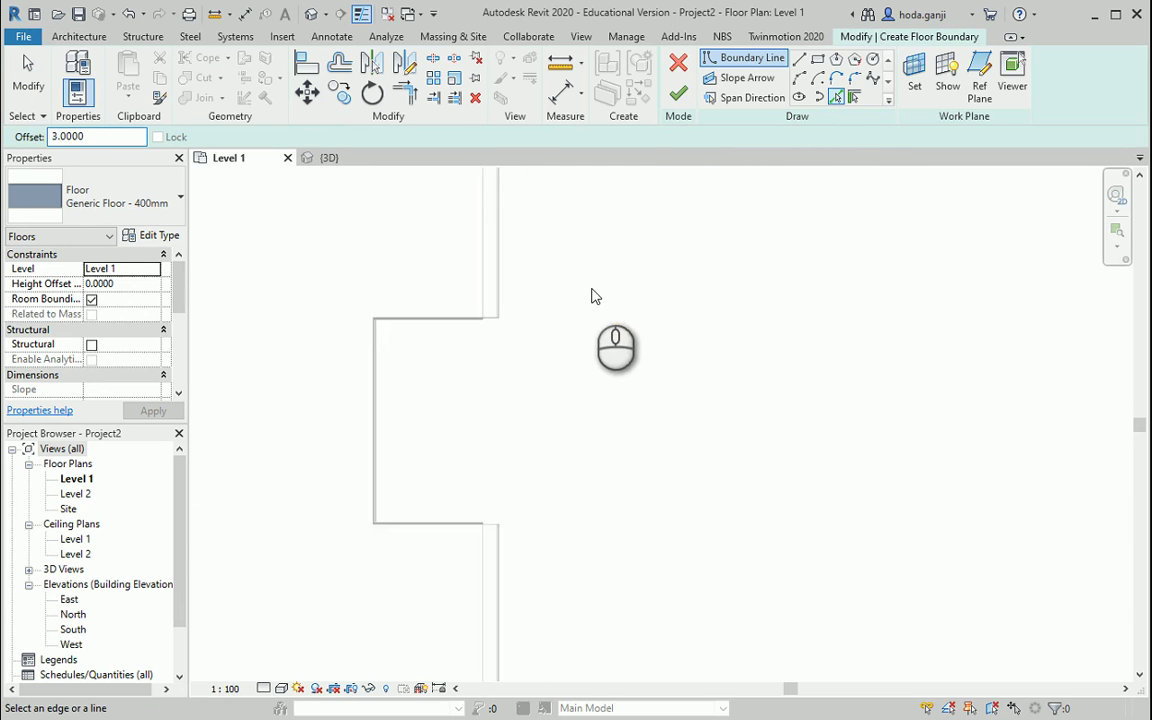
{"action": "scroll", "coordinate": [490, 310], "scroll_direction": "up", "scroll_amount": 2}
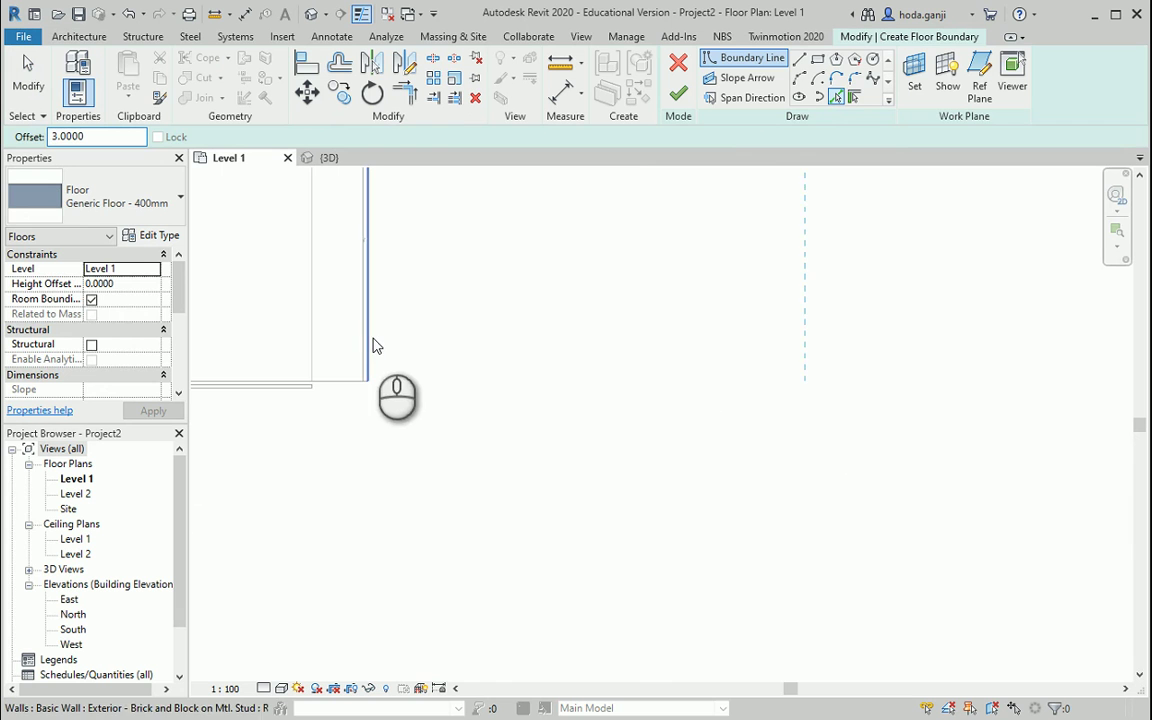
{"action": "scroll", "coordinate": [702, 278], "scroll_direction": "down", "scroll_amount": 4}
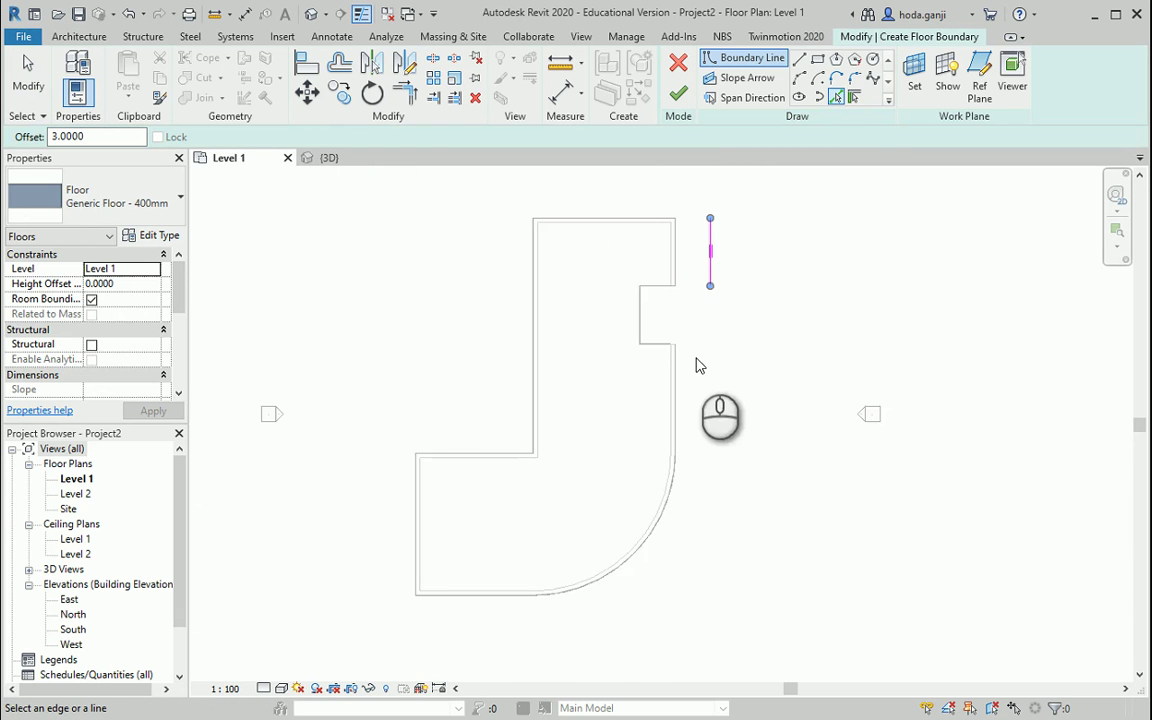
Step: Add a floor boundary arc offset 3.0000 outward from the curved wall's exterior face
{"action": "scroll", "coordinate": [650, 571], "scroll_direction": "down", "scroll_amount": 1}
{"action": "scroll", "coordinate": [655, 540], "scroll_direction": "up", "scroll_amount": 6}
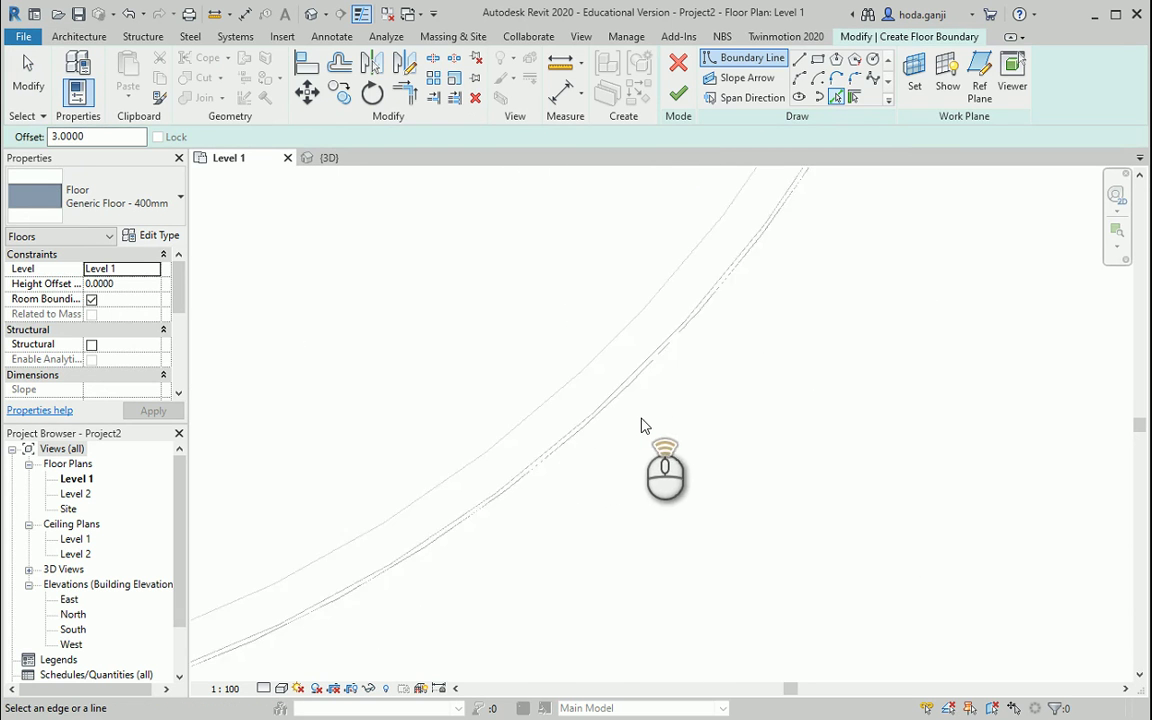
{"action": "left_click", "coordinate": [612, 368]}
{"action": "scroll", "coordinate": [740, 352], "scroll_direction": "down", "scroll_amount": 3}
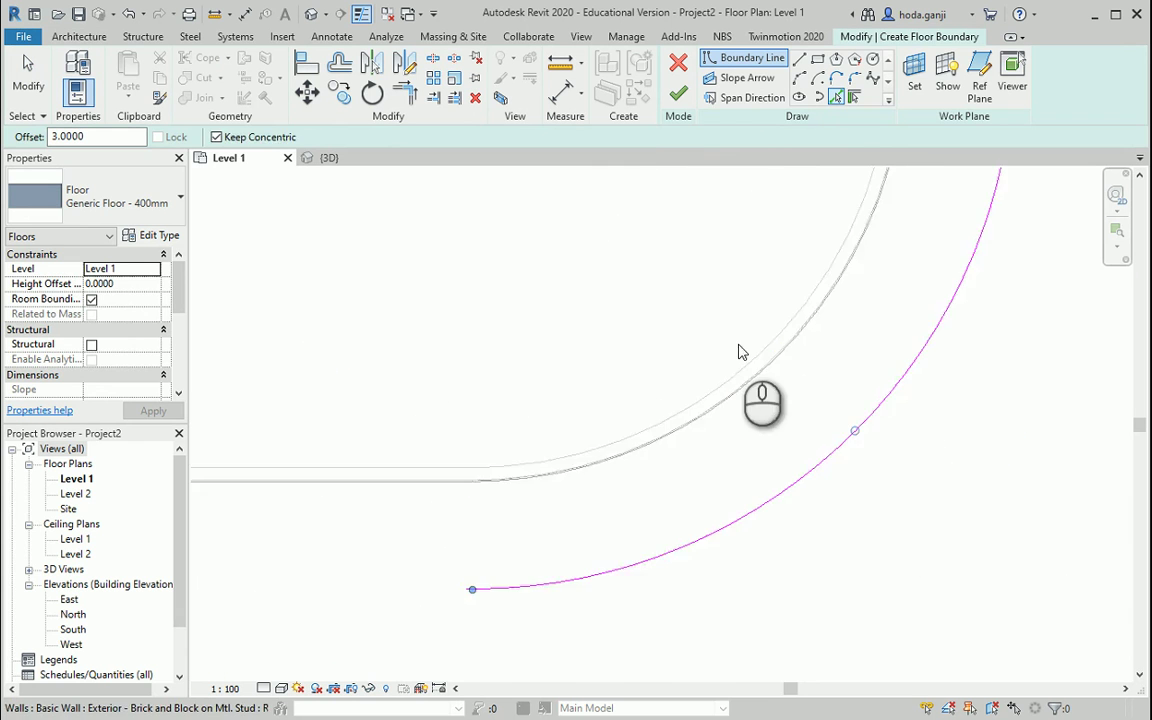
{"action": "scroll", "coordinate": [499, 429], "scroll_direction": "up", "scroll_amount": 5}
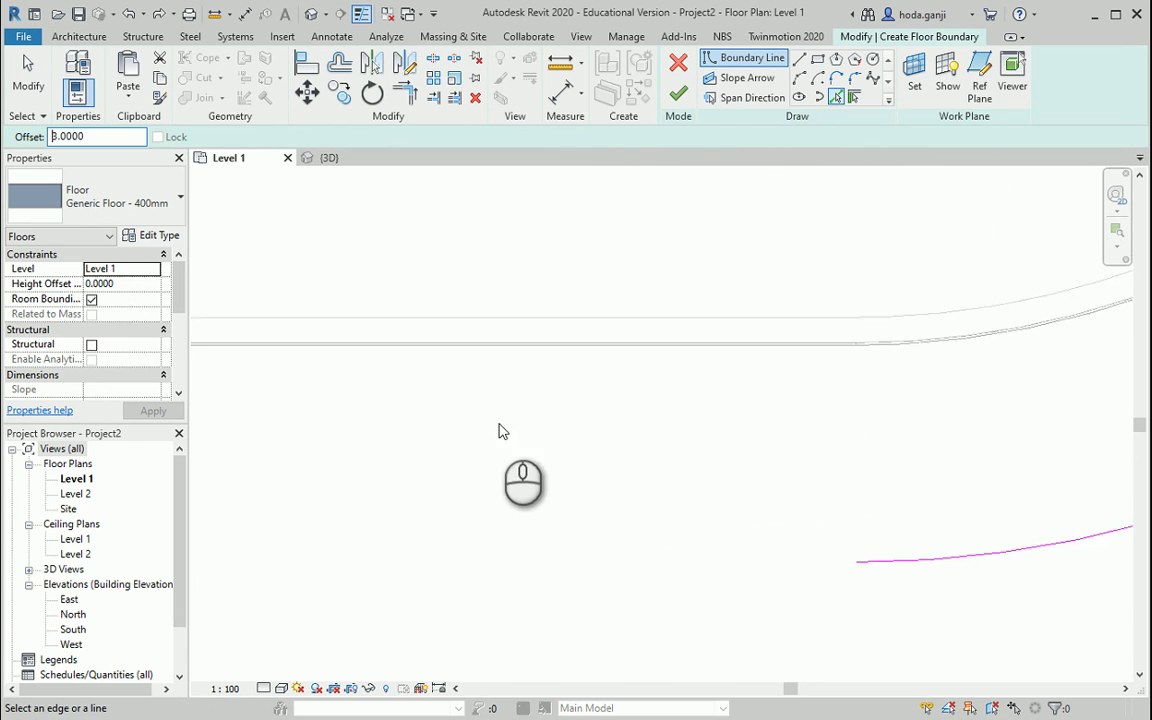
Step: Add a floor boundary line offset 3.0000 outward from the building's straight south wall, continuing from the arc
{"action": "left_click", "coordinate": [521, 337]}
{"action": "scroll", "coordinate": [587, 453], "scroll_direction": "down", "scroll_amount": 5}
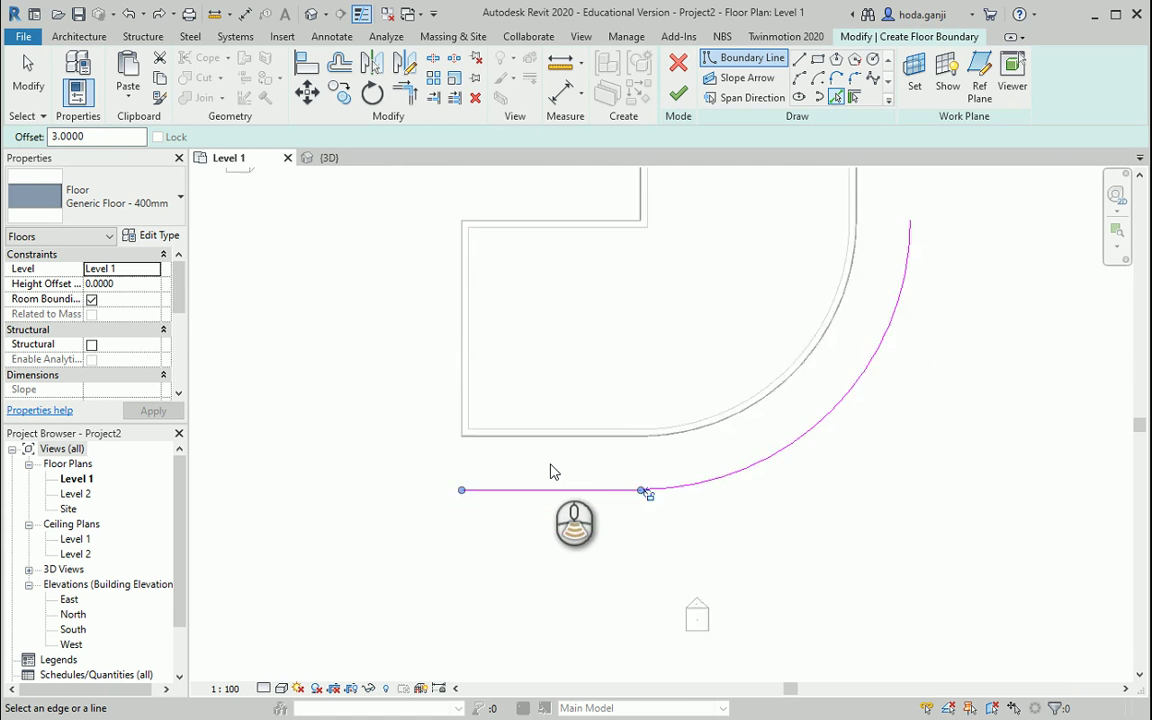
{"action": "scroll", "coordinate": [553, 465], "scroll_direction": "down", "scroll_amount": 2}
{"action": "scroll", "coordinate": [755, 195], "scroll_direction": "up", "scroll_amount": 5}
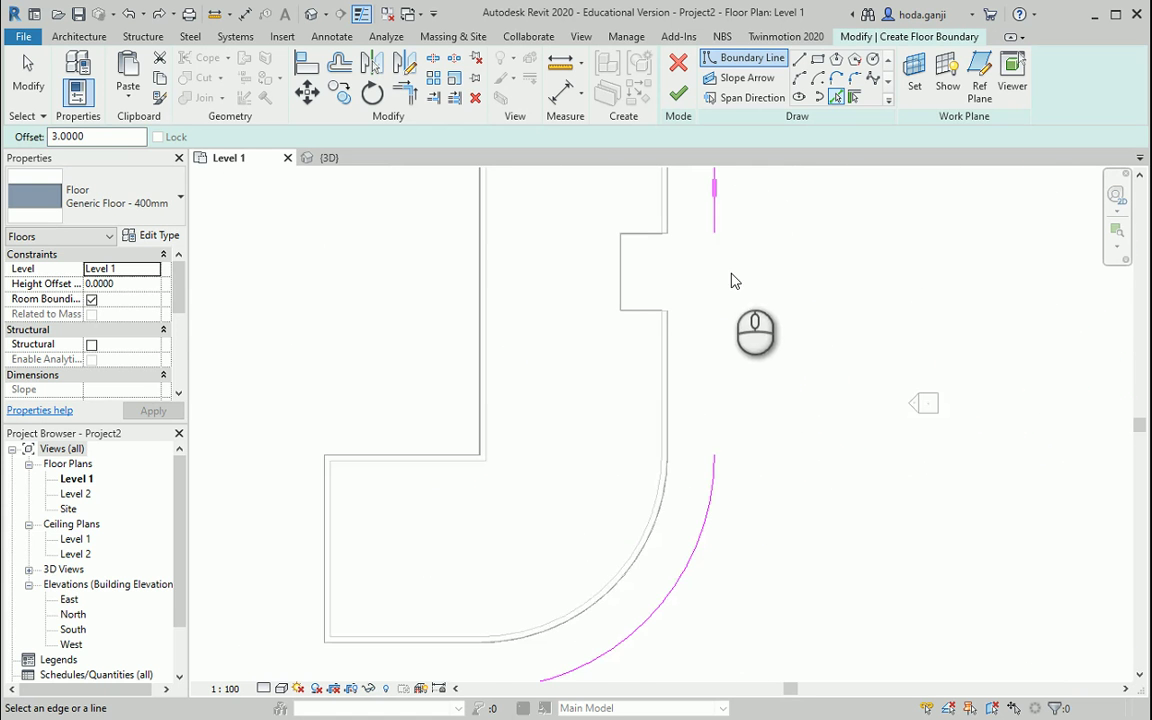
Step: Trim/Extend the outer east boundary line to a corner with the outer boundary arc so the two join
{"action": "key", "text": "Escape"}
{"action": "left_click", "coordinate": [405, 92]}
{"action": "left_click", "coordinate": [726, 210]}
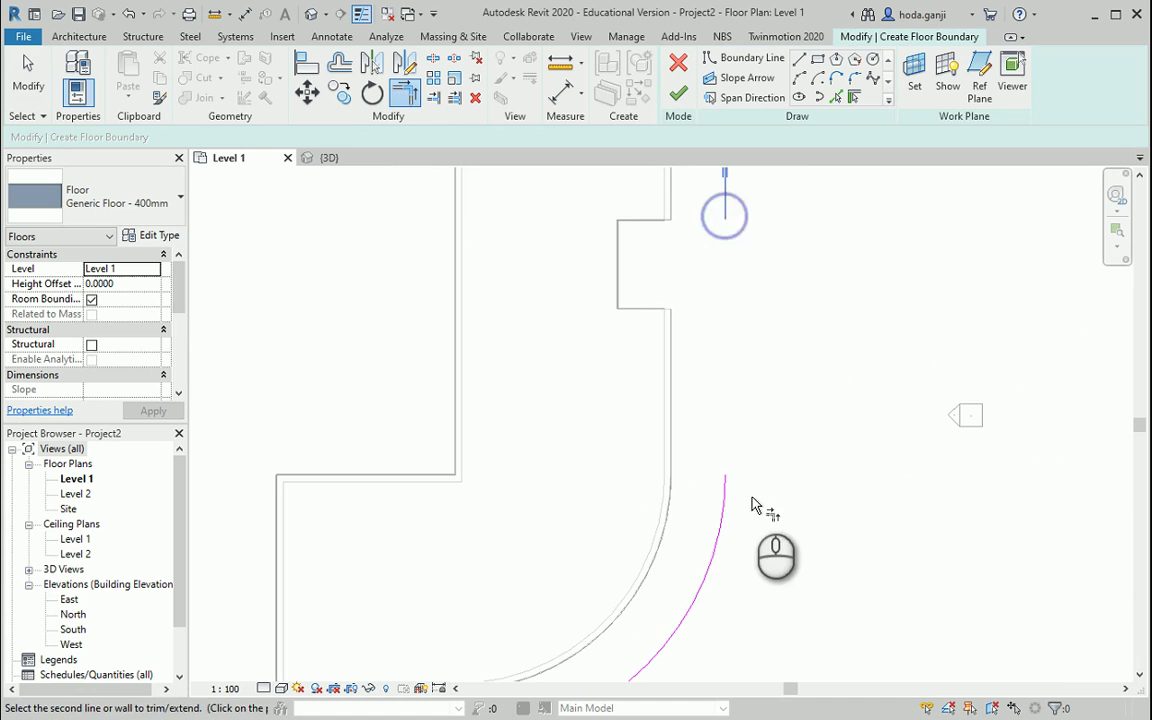
{"action": "left_click", "coordinate": [726, 503]}
{"action": "scroll", "coordinate": [674, 334], "scroll_direction": "down", "scroll_amount": 4}
{"action": "key", "text": "Escape"}
Step: Pick boundary lines at an offset of 3.0000 outside the north wall and the lower wing's west wall
{"action": "scroll", "coordinate": [630, 193], "scroll_direction": "up", "scroll_amount": 5}
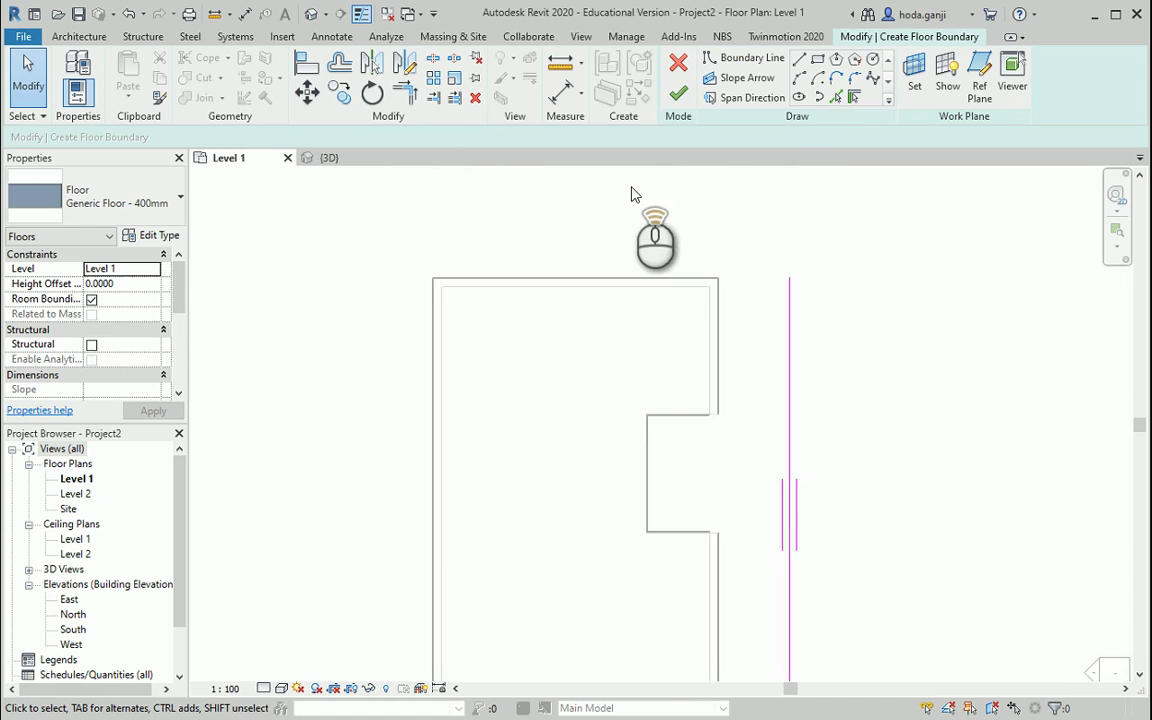
{"action": "left_click", "coordinate": [840, 97]}
{"action": "scroll", "coordinate": [650, 275], "scroll_direction": "up", "scroll_amount": 4}
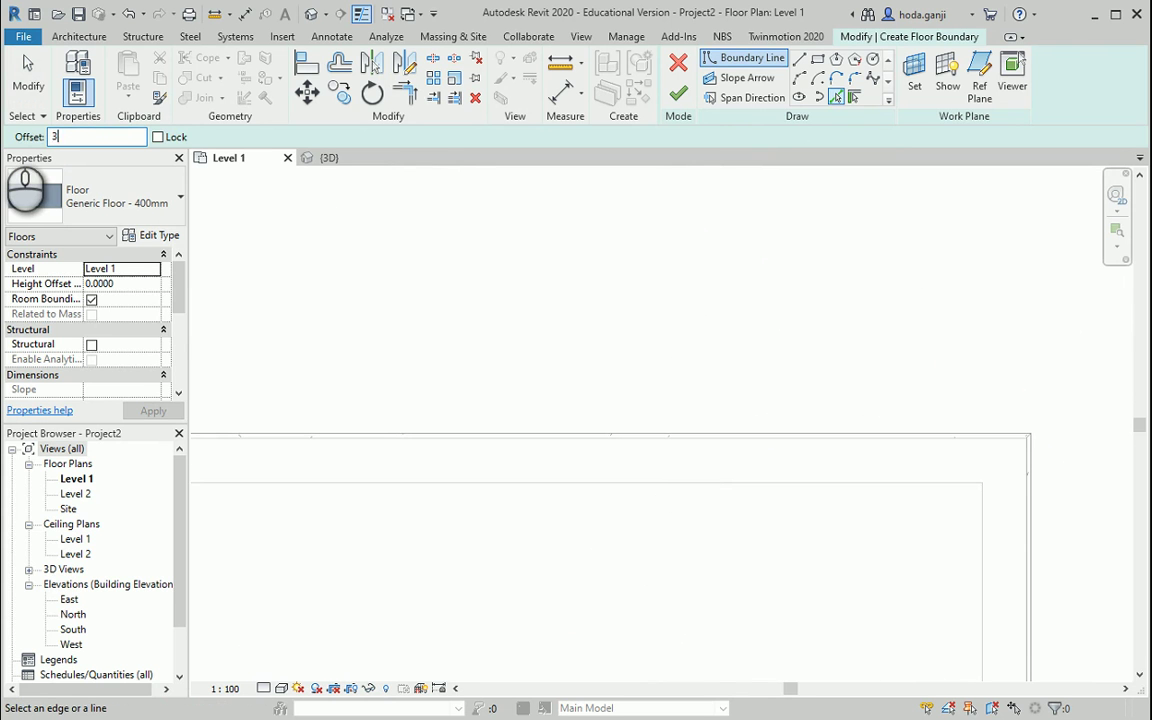
{"action": "scroll", "coordinate": [600, 395], "scroll_direction": "up", "scroll_amount": 2}
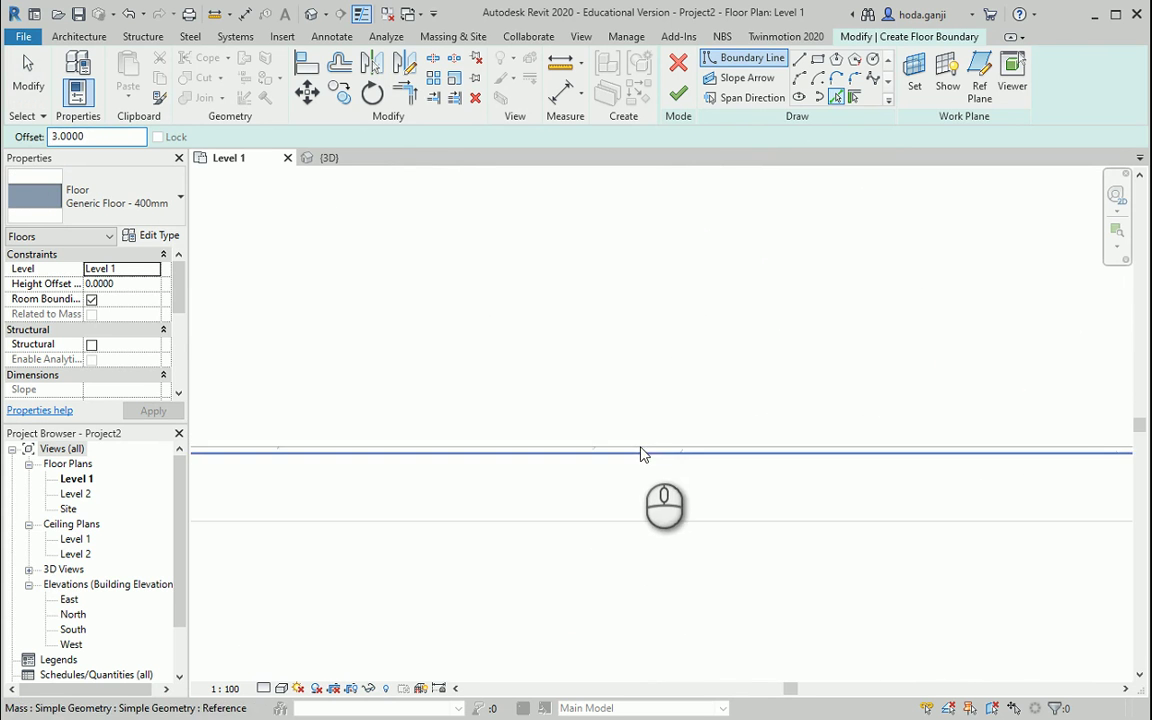
{"action": "left_click", "coordinate": [640, 453]}
{"action": "scroll", "coordinate": [689, 278], "scroll_direction": "down", "scroll_amount": 5}
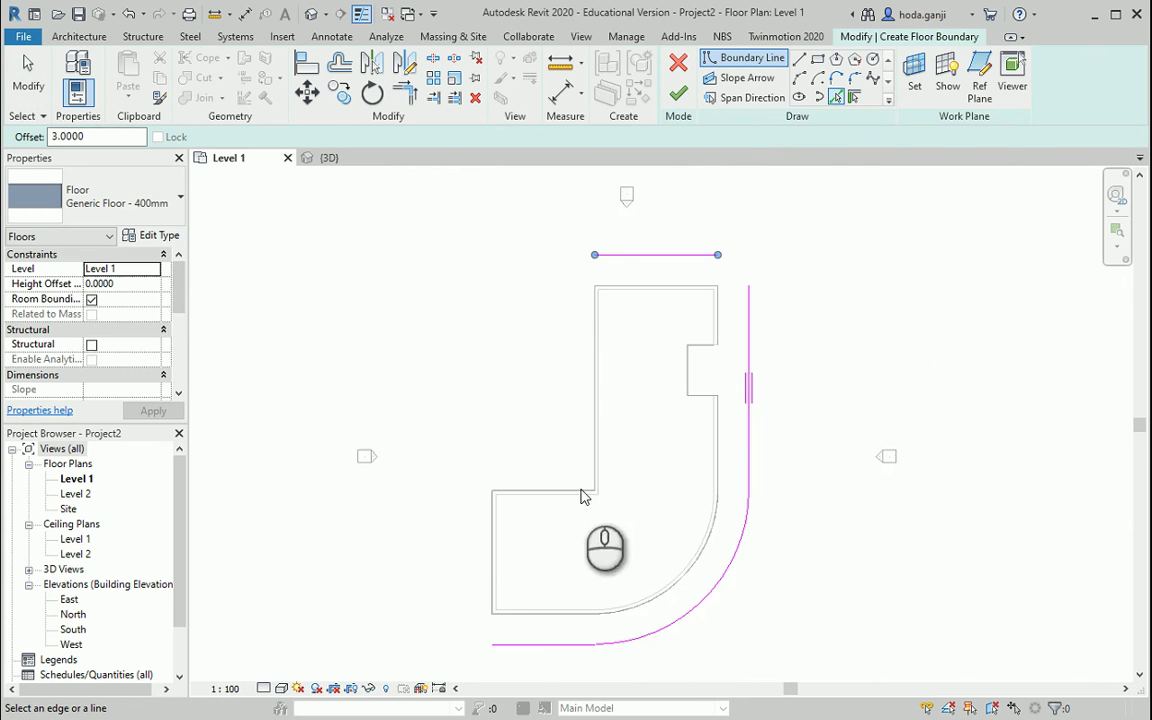
{"action": "scroll", "coordinate": [466, 660], "scroll_direction": "up", "scroll_amount": 6}
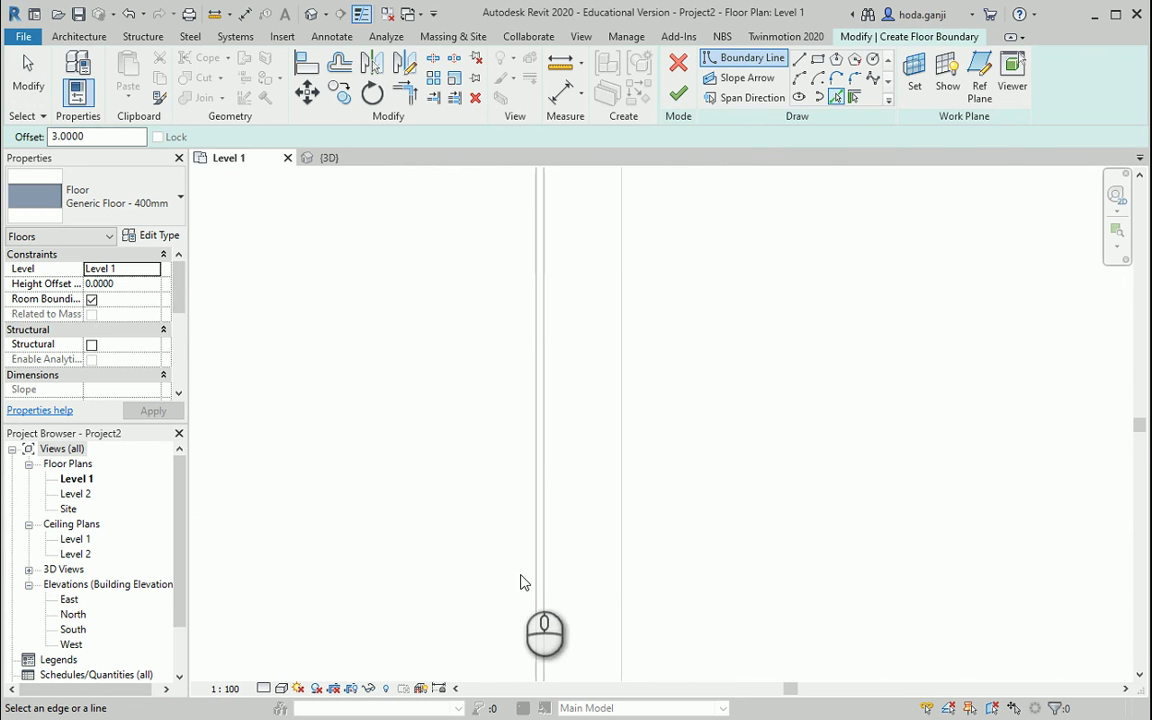
{"action": "scroll", "coordinate": [494, 519], "scroll_direction": "down", "scroll_amount": 5}
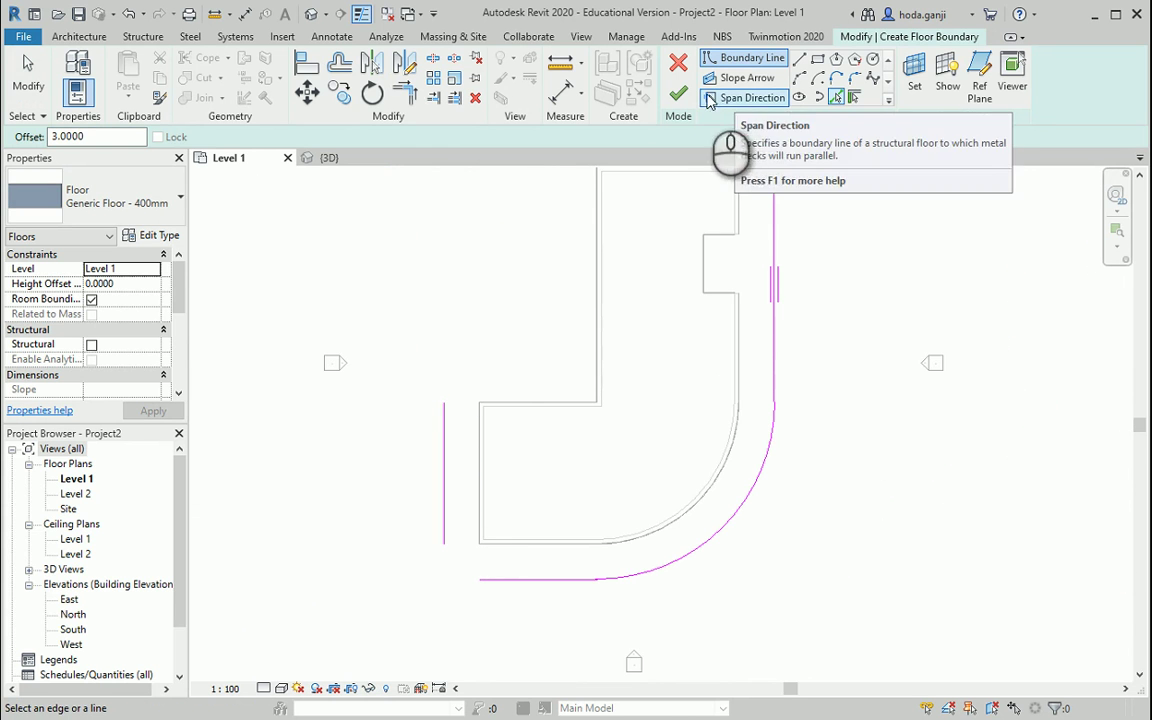
Step: Trim/Extend the outer boundary lines to corners, joining west with south and north with east
{"action": "left_click", "coordinate": [404, 92]}
{"action": "left_click", "coordinate": [443, 528]}
{"action": "scroll", "coordinate": [450, 540], "scroll_direction": "down", "scroll_amount": 3}
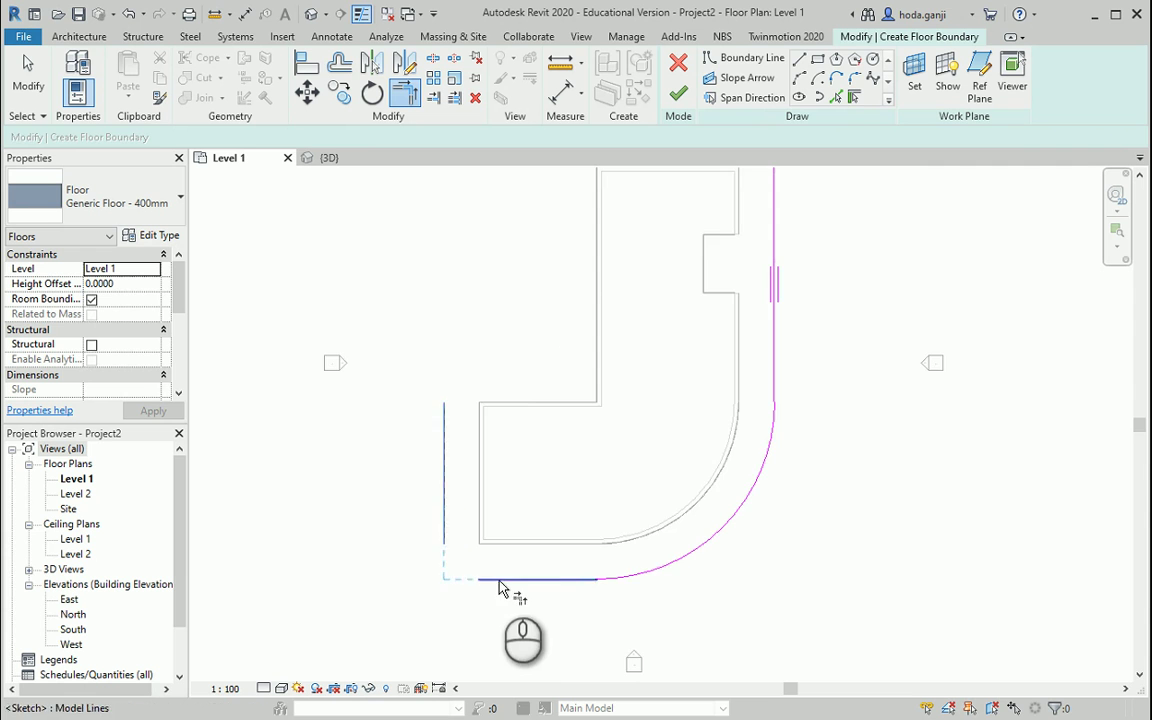
{"action": "scroll", "coordinate": [622, 386], "scroll_direction": "up", "scroll_amount": 4}
{"action": "left_click", "coordinate": [680, 241]}
{"action": "left_click", "coordinate": [722, 290]}
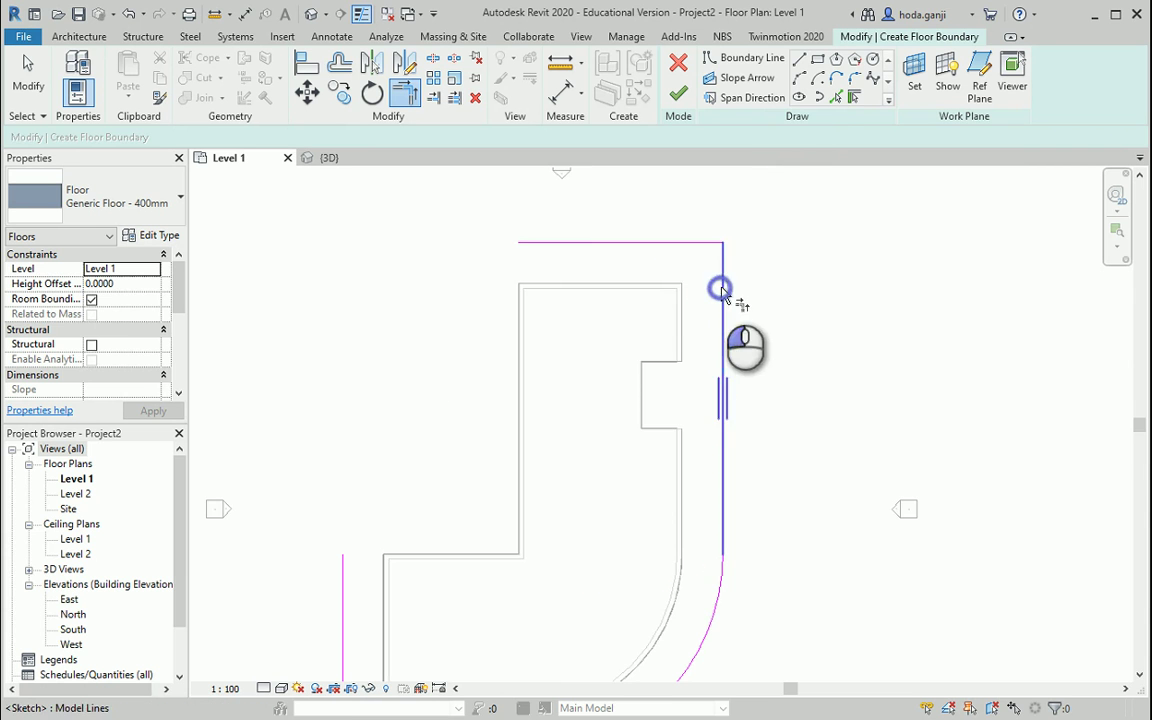
Step: Draw a straight boundary line from the west end of the outer north line down to the building's northwest wall corner
{"action": "left_click", "coordinate": [720, 57]}
{"action": "scroll", "coordinate": [519, 239], "scroll_direction": "up", "scroll_amount": 3}
{"action": "scroll", "coordinate": [520, 239], "scroll_direction": "up", "scroll_amount": 1}
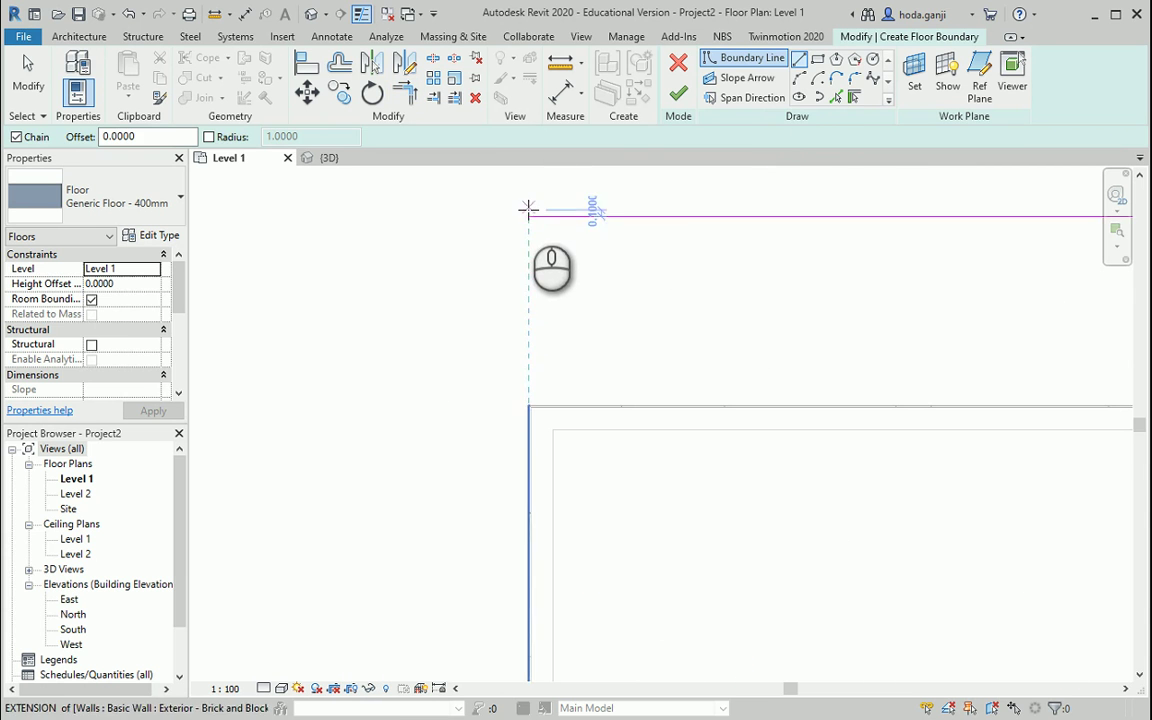
{"action": "left_click", "coordinate": [527, 216]}
{"action": "scroll", "coordinate": [522, 348], "scroll_direction": "up", "scroll_amount": 4}
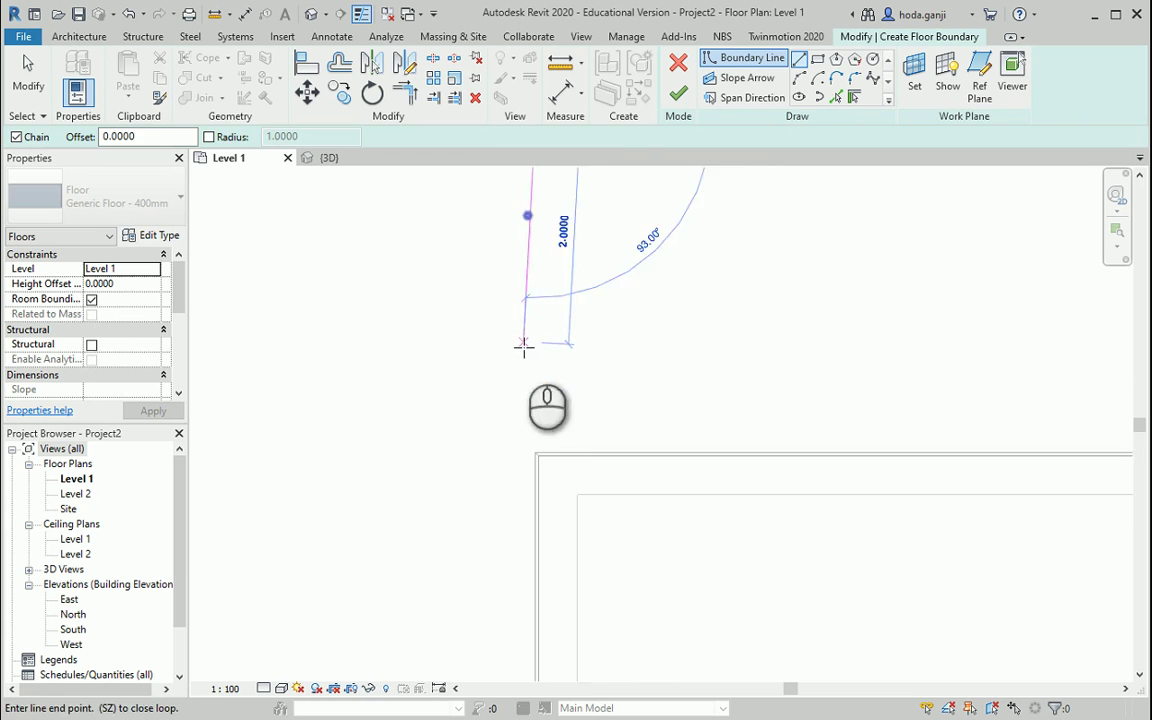
{"action": "left_click", "coordinate": [535, 653]}
{"action": "scroll", "coordinate": [627, 321], "scroll_direction": "down", "scroll_amount": 3}
{"action": "scroll", "coordinate": [608, 379], "scroll_direction": "up", "scroll_amount": 2}
{"action": "scroll", "coordinate": [511, 558], "scroll_direction": "down", "scroll_amount": 2}
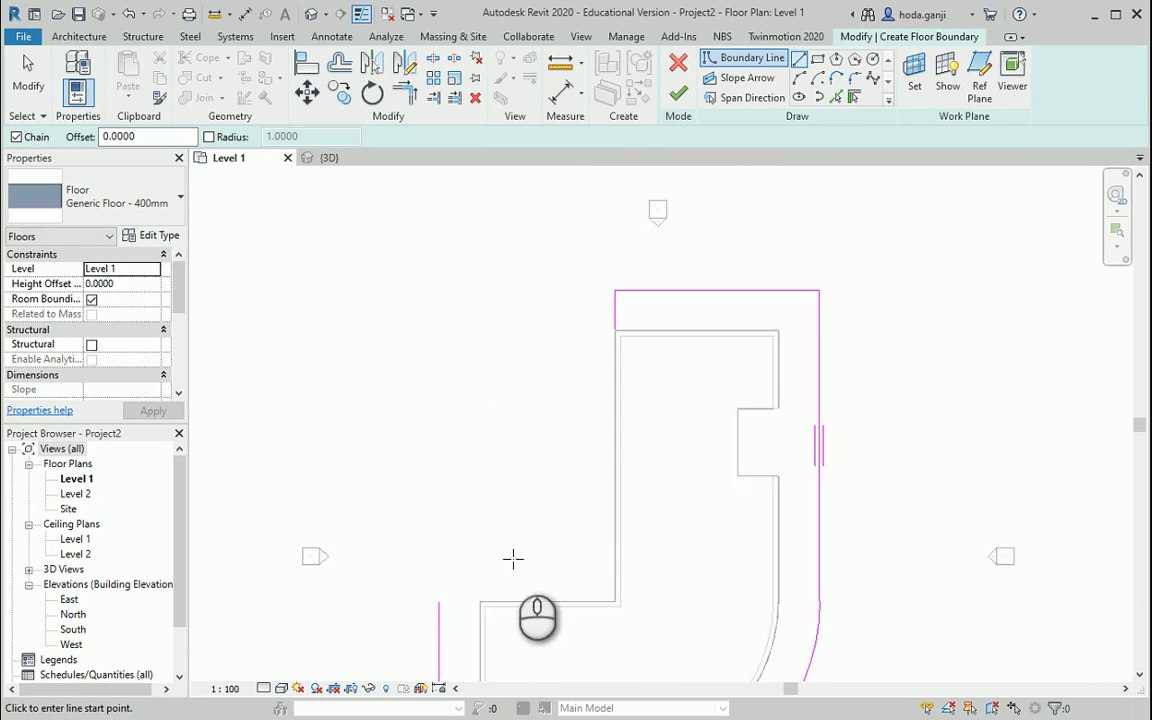
Step: Draw a boundary line from the lower wing's northwest wall corner to the upper end of the outer west boundary line
{"action": "scroll", "coordinate": [422, 597], "scroll_direction": "up", "scroll_amount": 3}
{"action": "scroll", "coordinate": [660, 487], "scroll_direction": "up", "scroll_amount": 1}
{"action": "scroll", "coordinate": [660, 487], "scroll_direction": "down", "scroll_amount": 3}
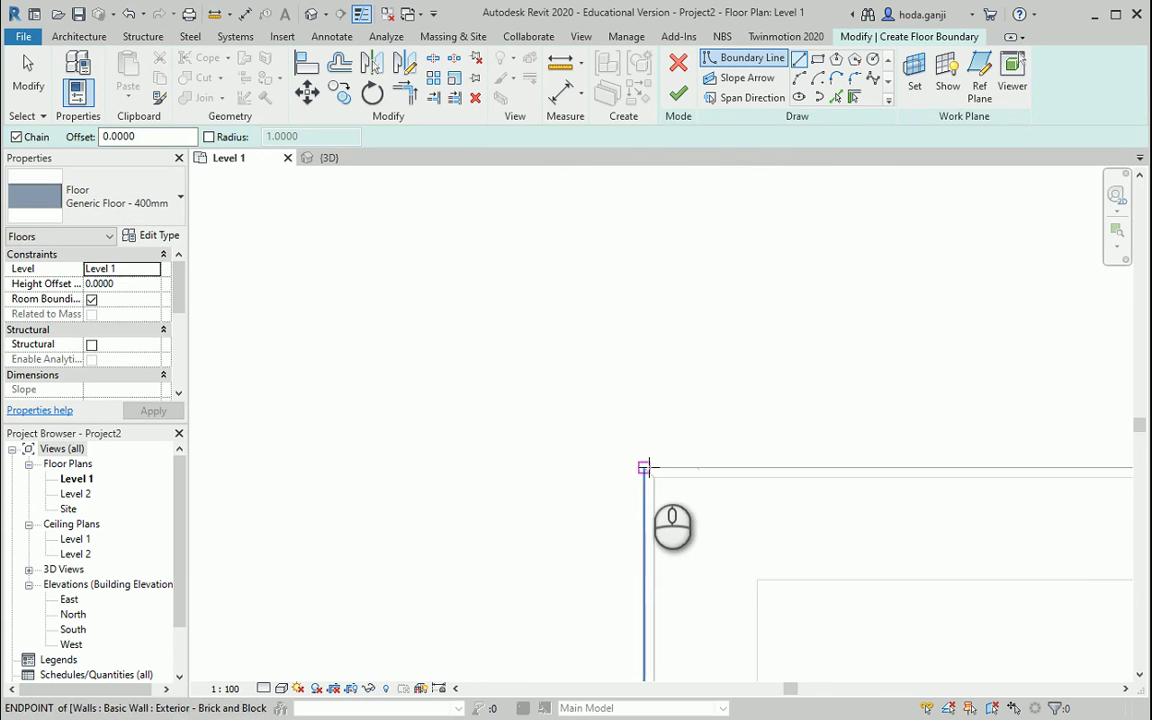
{"action": "left_click", "coordinate": [646, 466]}
{"action": "left_click", "coordinate": [286, 466]}
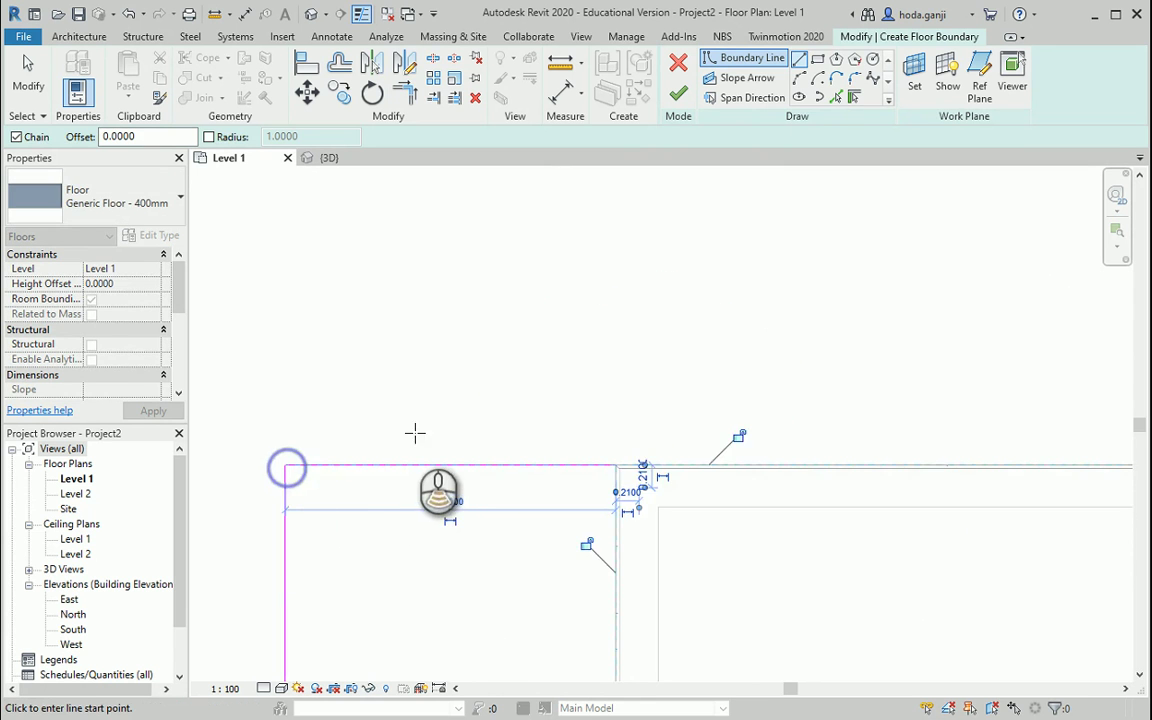
{"action": "scroll", "coordinate": [414, 432], "scroll_direction": "down", "scroll_amount": 4}
Step: Pick the north brick wall's exterior face as an inner floor boundary line at an offset of 0.0000
{"action": "scroll", "coordinate": [657, 266], "scroll_direction": "up", "scroll_amount": 3}
{"action": "scroll", "coordinate": [657, 266], "scroll_direction": "up", "scroll_amount": 2}
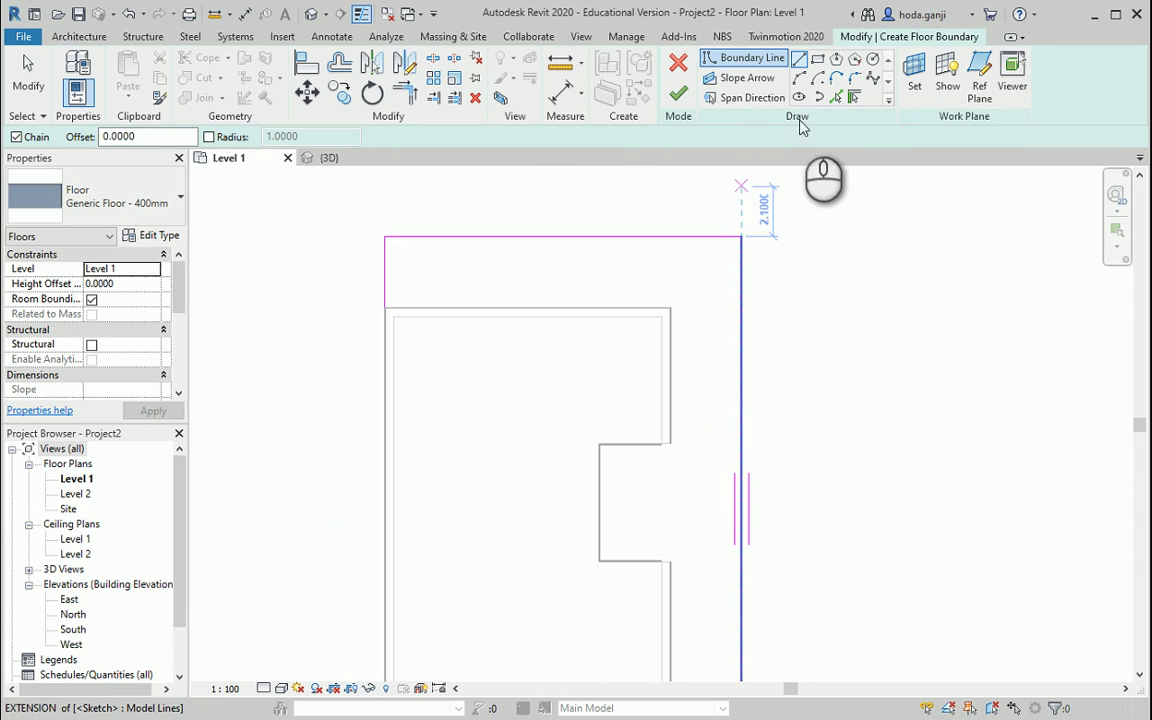
{"action": "left_click", "coordinate": [836, 97]}
{"action": "scroll", "coordinate": [330, 290], "scroll_direction": "up", "scroll_amount": 6}
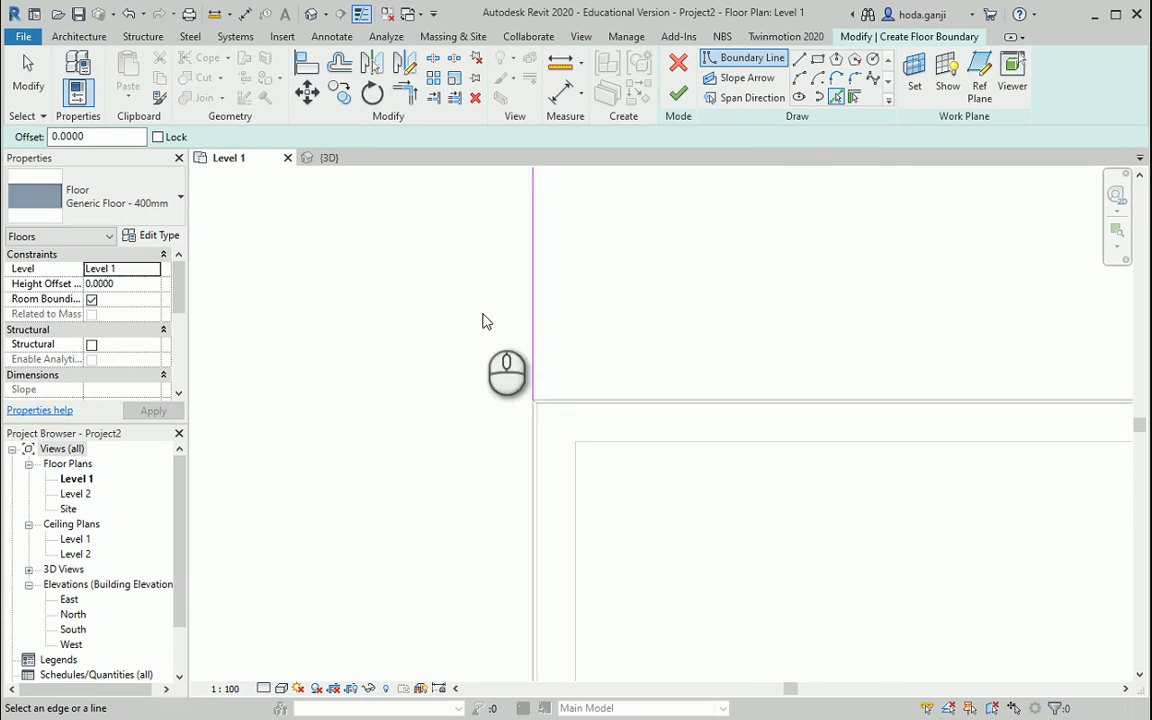
{"action": "scroll", "coordinate": [592, 418], "scroll_direction": "up", "scroll_amount": 1}
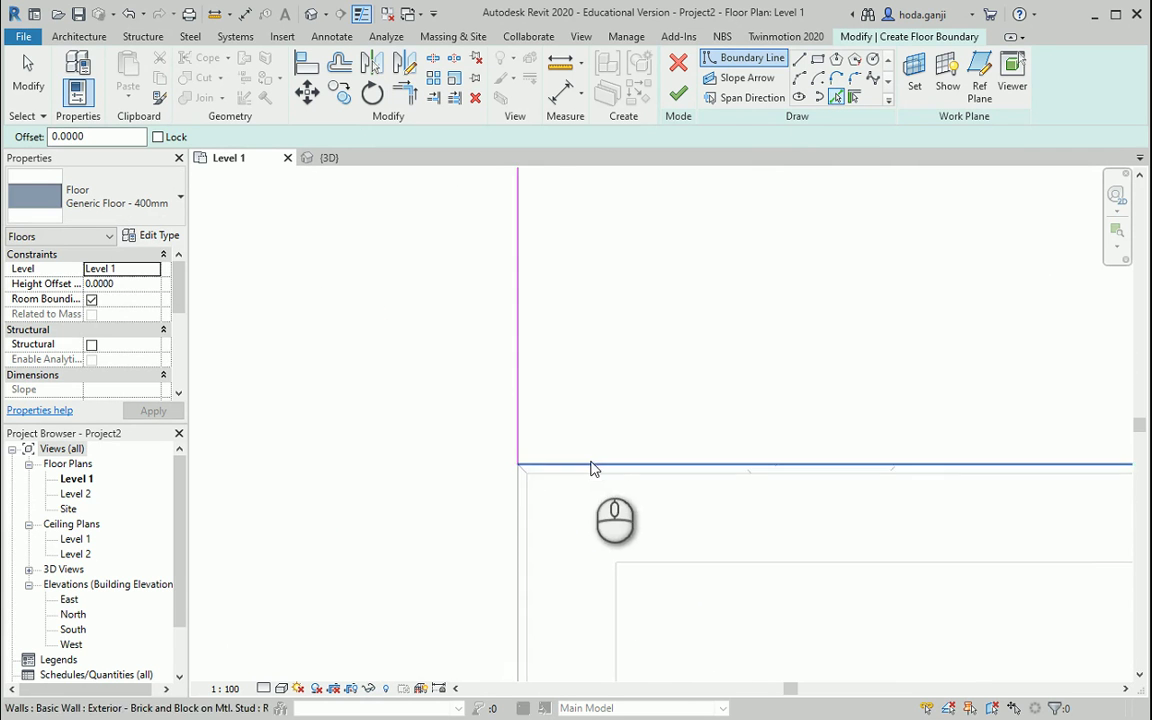
{"action": "scroll", "coordinate": [529, 469], "scroll_direction": "up", "scroll_amount": 7}
{"action": "left_click", "coordinate": [541, 449]}
{"action": "scroll", "coordinate": [290, 278], "scroll_direction": "down", "scroll_amount": 8}
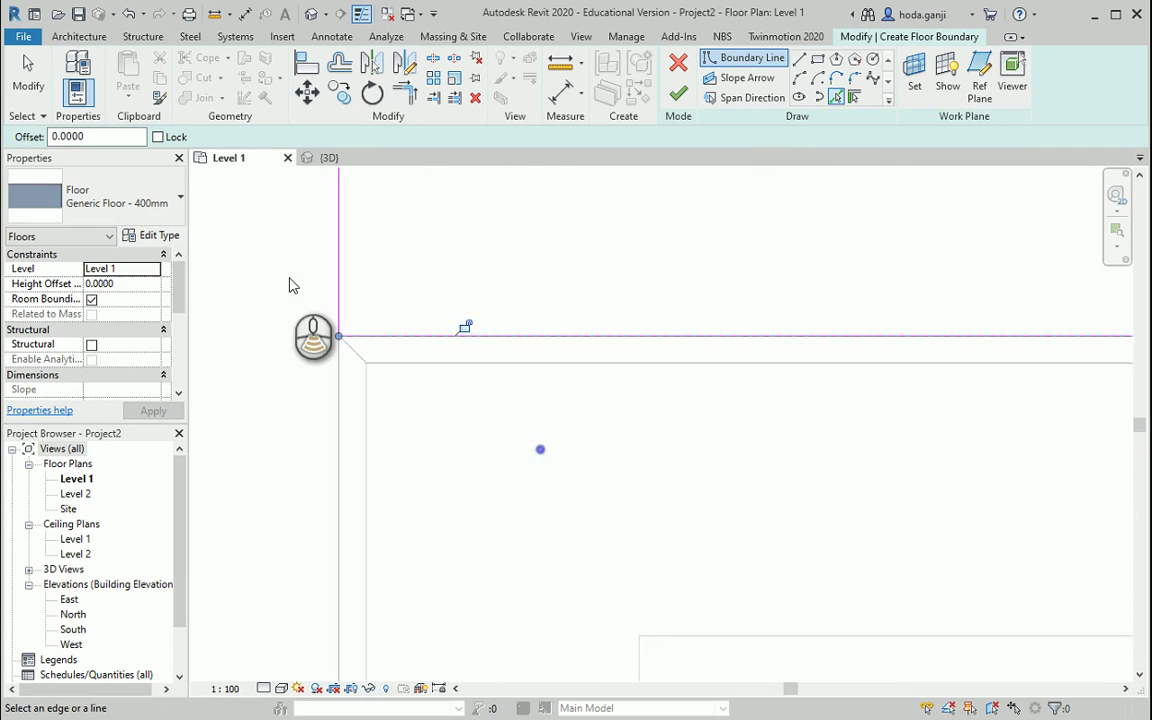
Step: Add inner boundary lines along the east wall's exterior face above the recess and across that wall's end at the recess
{"action": "scroll", "coordinate": [885, 318], "scroll_direction": "up", "scroll_amount": 8}
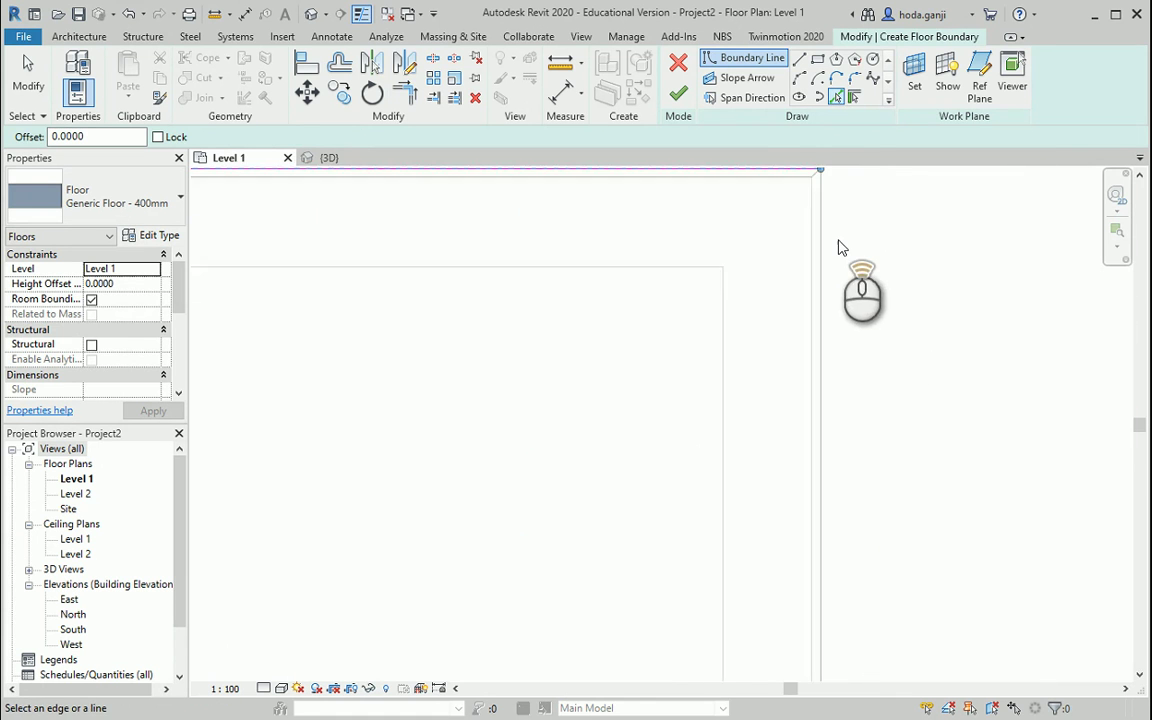
{"action": "left_click", "coordinate": [779, 309]}
{"action": "scroll", "coordinate": [740, 259], "scroll_direction": "down", "scroll_amount": 11}
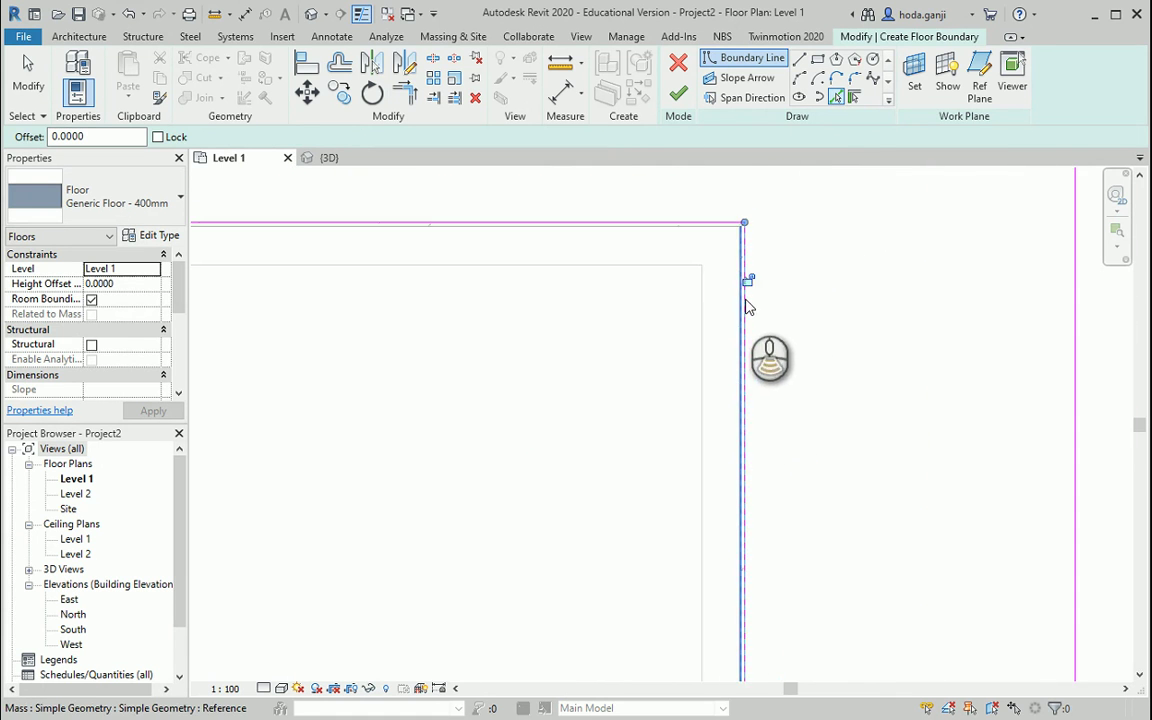
{"action": "scroll", "coordinate": [717, 419], "scroll_direction": "up", "scroll_amount": 6}
{"action": "middle_click_drag", "start_coordinate": [771, 413], "coordinate": [879, 378]}
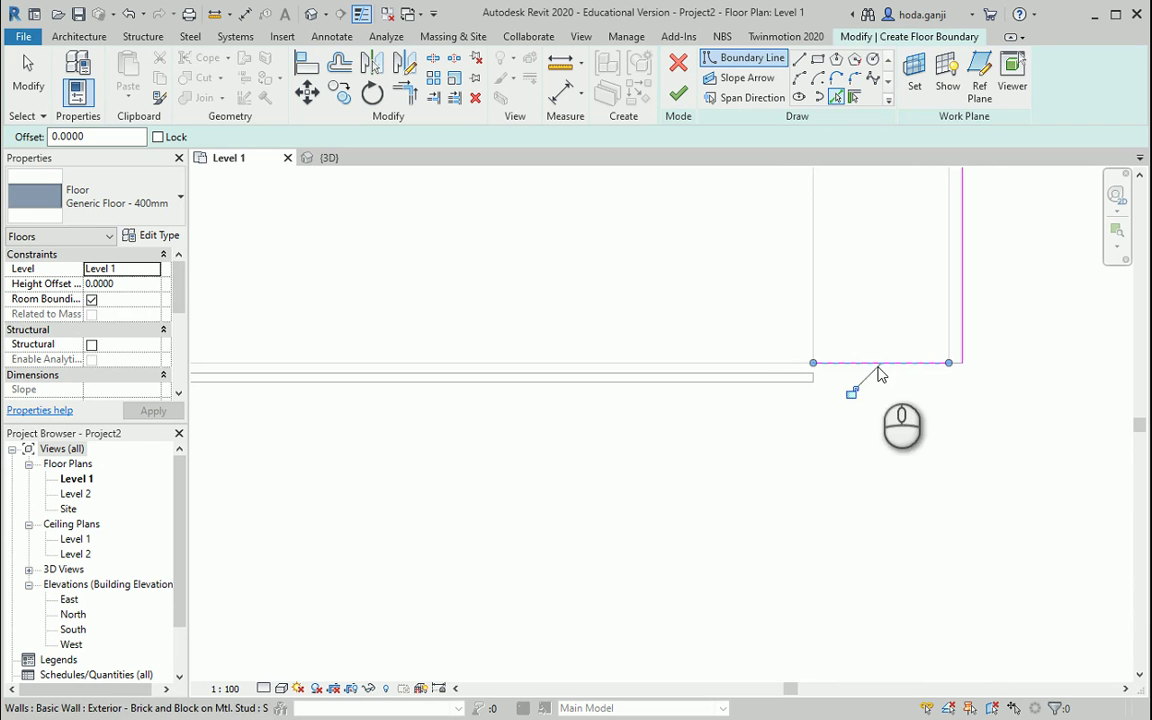
Step: Add inner boundary lines along the back of the curtain wall recess and across the end of the brick wall below it
{"action": "scroll", "coordinate": [760, 369], "scroll_direction": "down", "scroll_amount": 4}
{"action": "scroll", "coordinate": [392, 385], "scroll_direction": "up", "scroll_amount": 5}
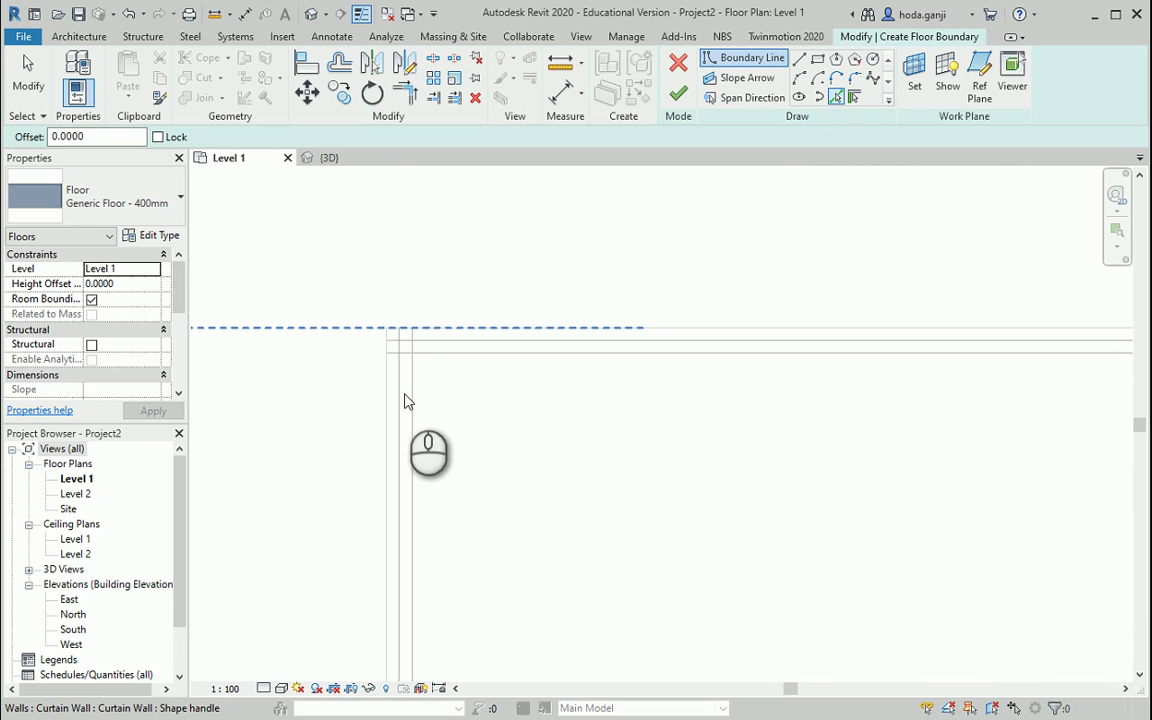
{"action": "scroll", "coordinate": [466, 285], "scroll_direction": "down", "scroll_amount": 1}
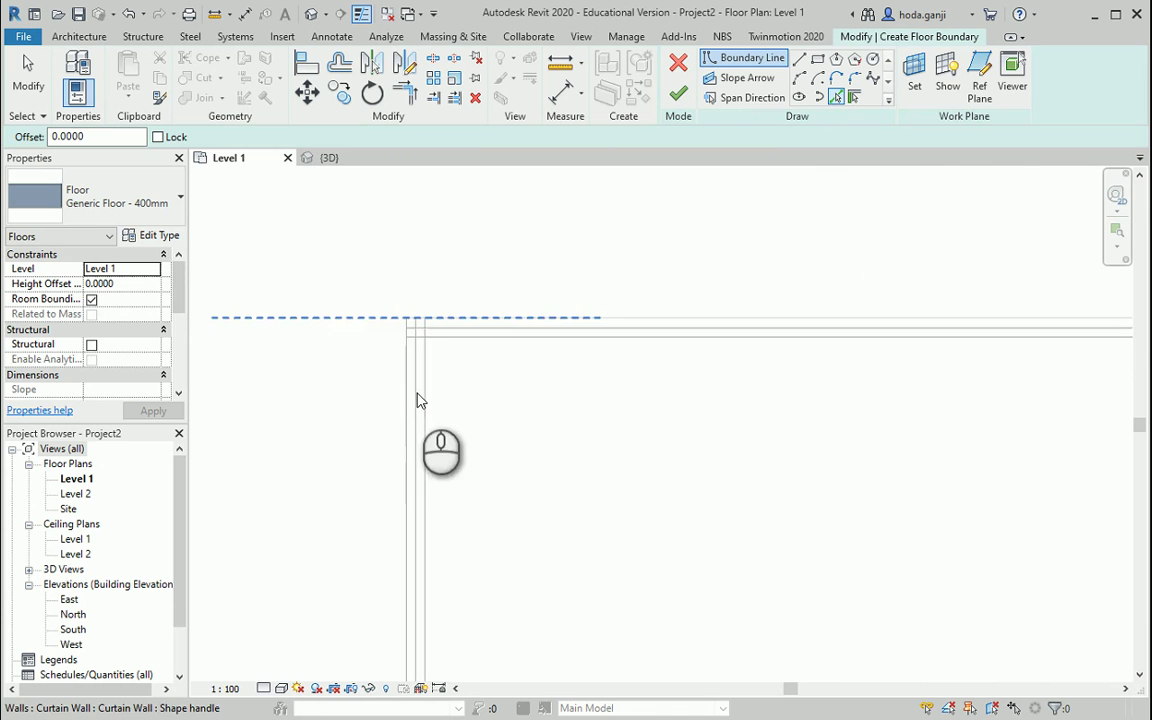
{"action": "left_click", "coordinate": [405, 418]}
{"action": "scroll", "coordinate": [545, 269], "scroll_direction": "down", "scroll_amount": 7}
{"action": "scroll", "coordinate": [642, 500], "scroll_direction": "up", "scroll_amount": 7}
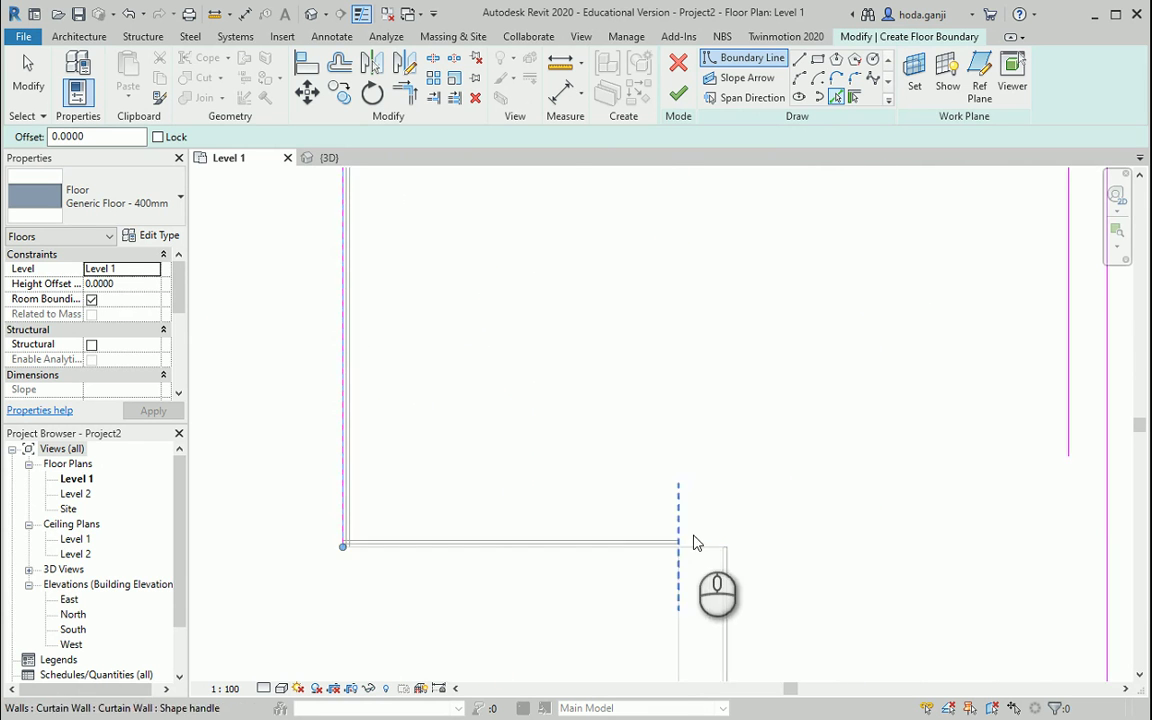
{"action": "left_click", "coordinate": [705, 548]}
{"action": "scroll", "coordinate": [690, 270], "scroll_direction": "down", "scroll_amount": 7}
{"action": "scroll", "coordinate": [688, 260], "scroll_direction": "down", "scroll_amount": 3}
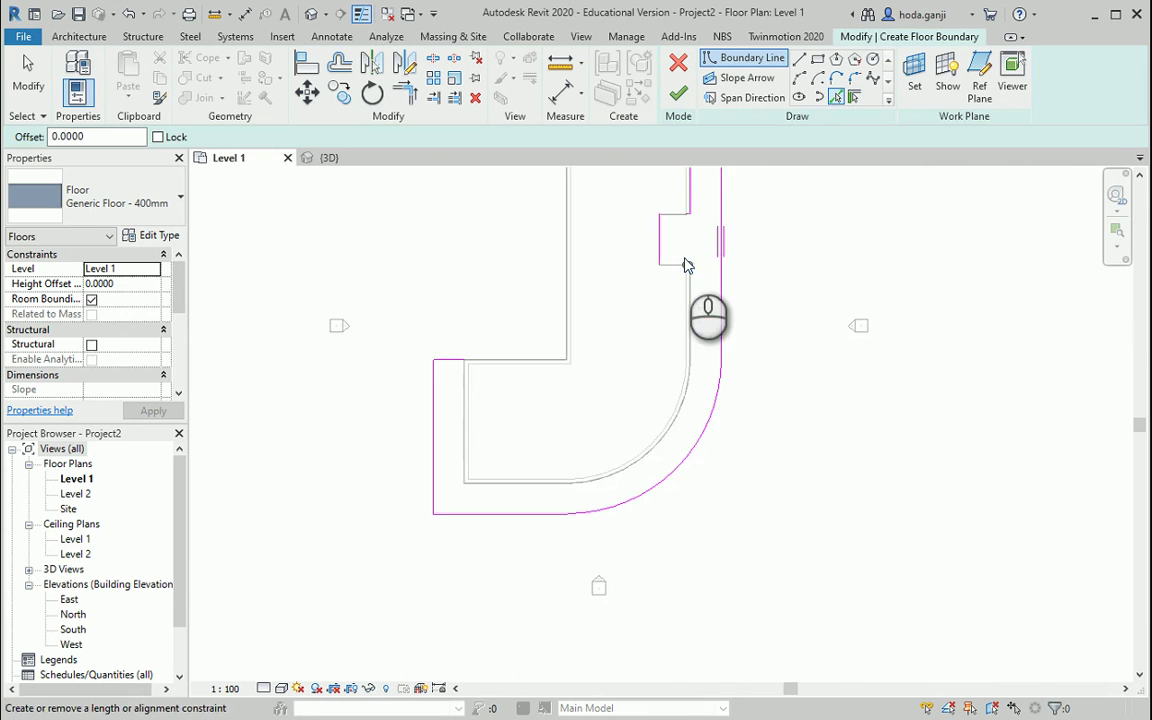
Step: Add inner boundary lines along the exterior faces of the lower wing's west wall and the straight south wall
{"action": "scroll", "coordinate": [419, 355], "scroll_direction": "up", "scroll_amount": 3}
{"action": "scroll", "coordinate": [419, 355], "scroll_direction": "up", "scroll_amount": 3}
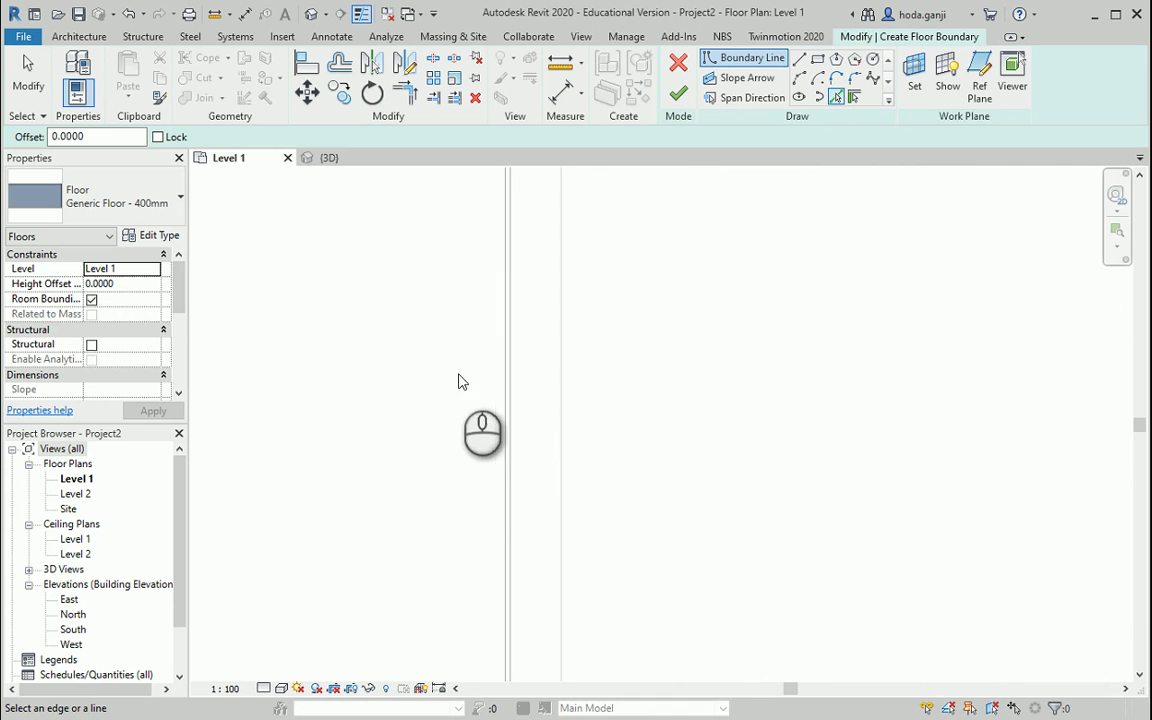
{"action": "left_click", "coordinate": [504, 399]}
{"action": "scroll", "coordinate": [442, 329], "scroll_direction": "down", "scroll_amount": 2}
{"action": "scroll", "coordinate": [504, 601], "scroll_direction": "down", "scroll_amount": 2}
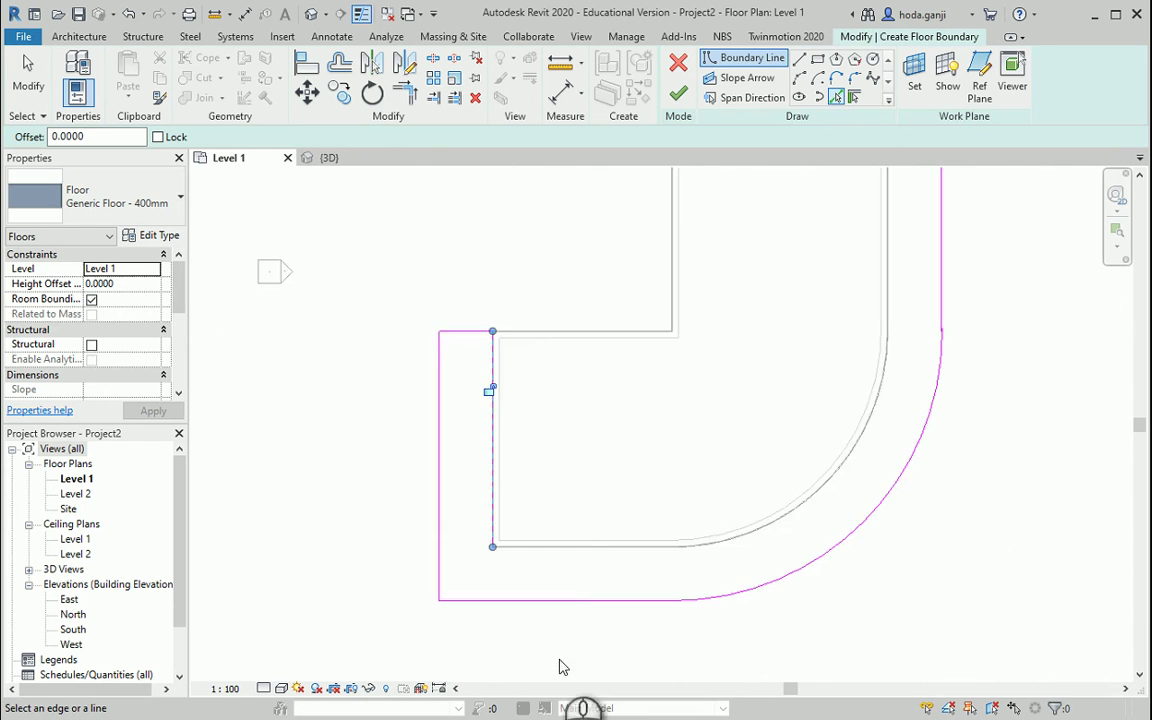
{"action": "scroll", "coordinate": [517, 545], "scroll_direction": "up", "scroll_amount": 3}
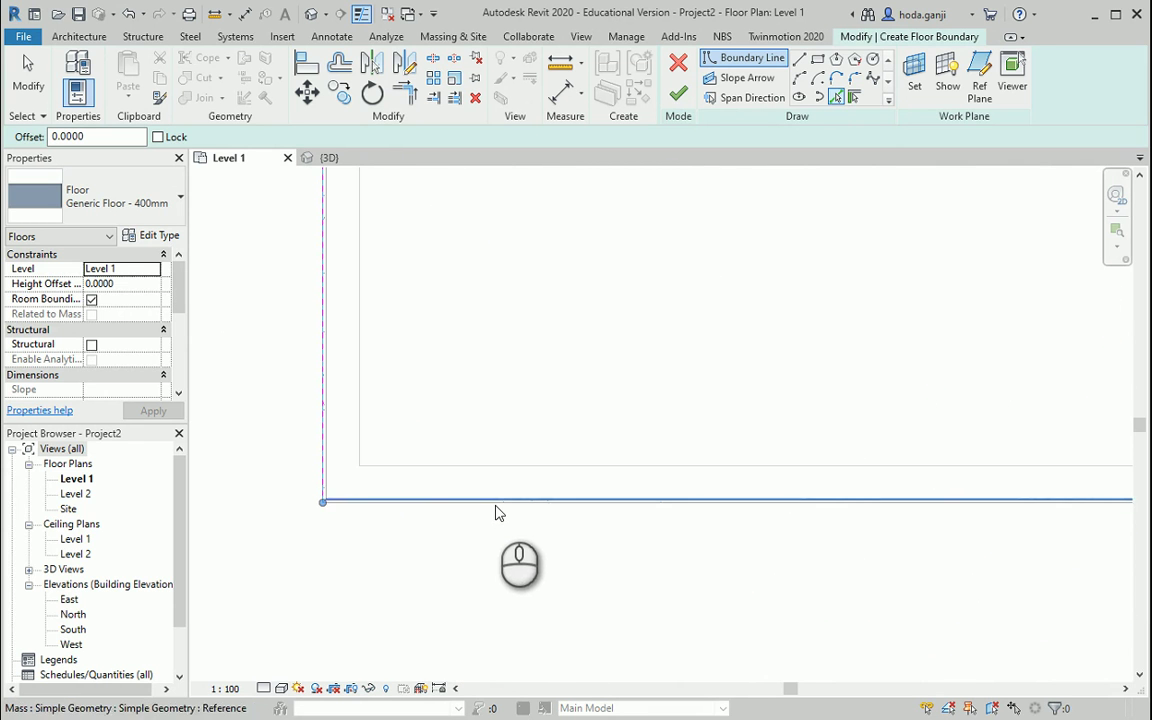
{"action": "left_click", "coordinate": [498, 515]}
{"action": "scroll", "coordinate": [396, 566], "scroll_direction": "down", "scroll_amount": 3}
Step: Add inner boundary lines along the exterior faces of the curved wall and the straight east wall below the recess
{"action": "scroll", "coordinate": [895, 518], "scroll_direction": "up", "scroll_amount": 2}
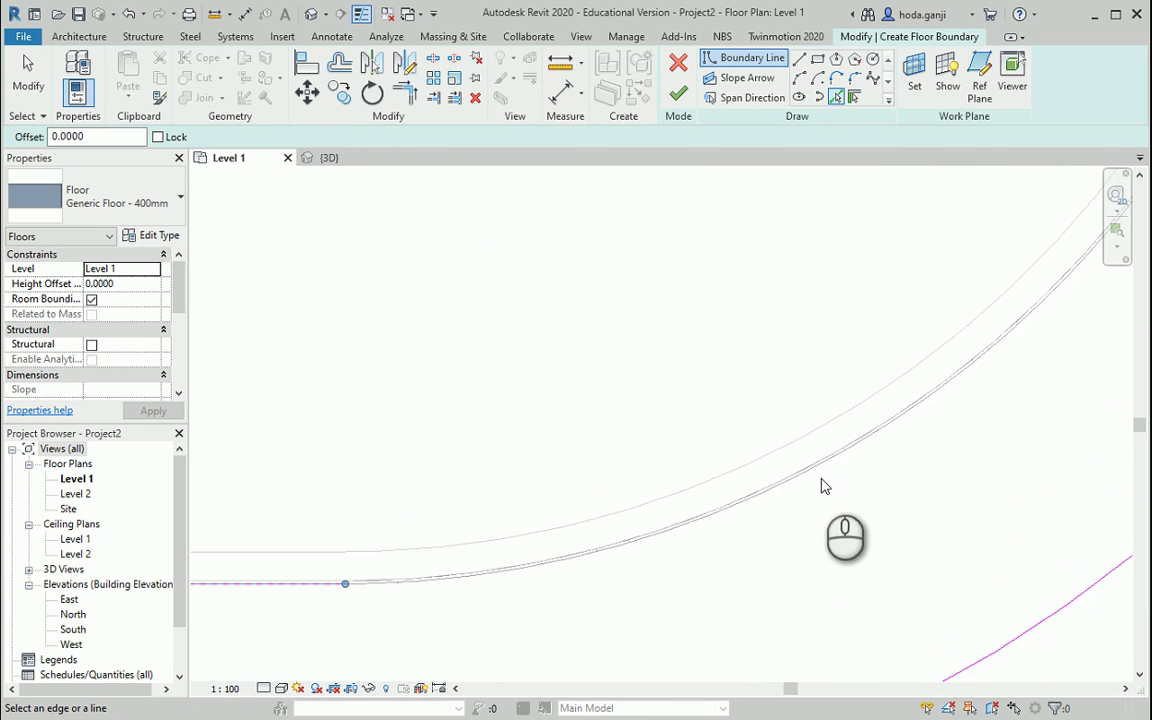
{"action": "left_click", "coordinate": [818, 478]}
{"action": "scroll", "coordinate": [740, 560], "scroll_direction": "down", "scroll_amount": 3}
{"action": "scroll", "coordinate": [815, 334], "scroll_direction": "up", "scroll_amount": 3}
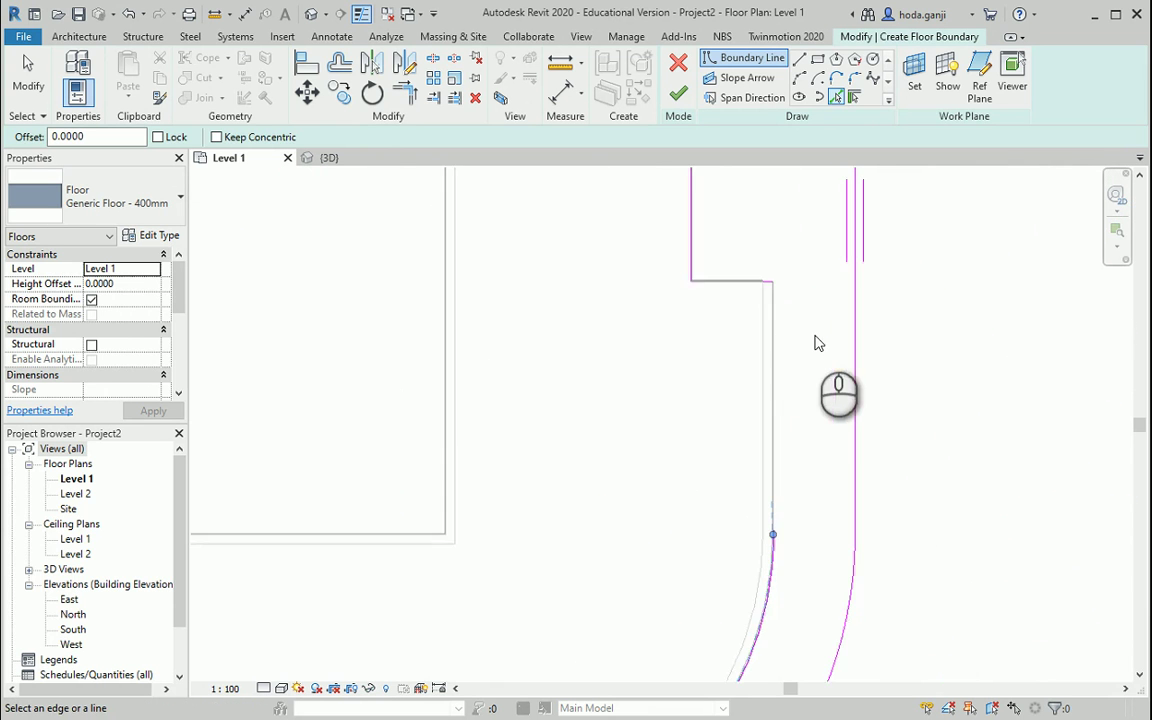
{"action": "scroll", "coordinate": [769, 283], "scroll_direction": "up", "scroll_amount": 5}
{"action": "left_click", "coordinate": [772, 283]}
{"action": "left_click", "coordinate": [806, 308]}
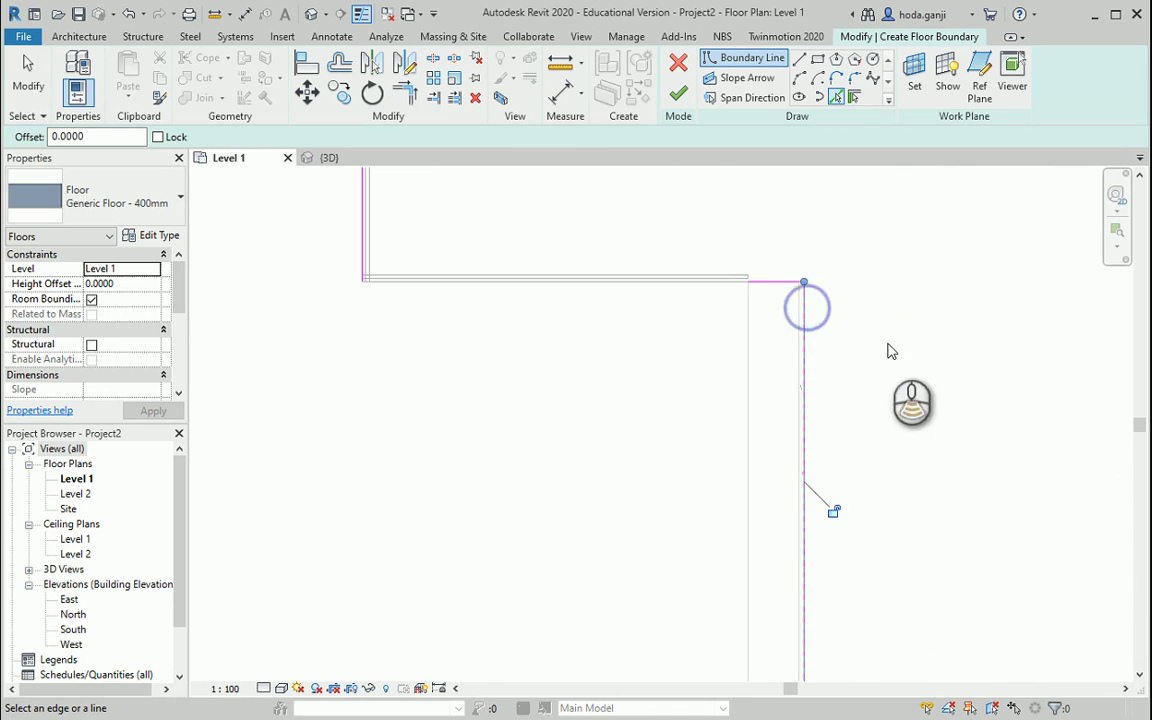
{"action": "scroll", "coordinate": [890, 350], "scroll_direction": "down", "scroll_amount": 1}
Step: Trim/Extend the recess's back boundary line to a corner with the short line at the recess's lower edge
{"action": "left_click", "coordinate": [404, 91]}
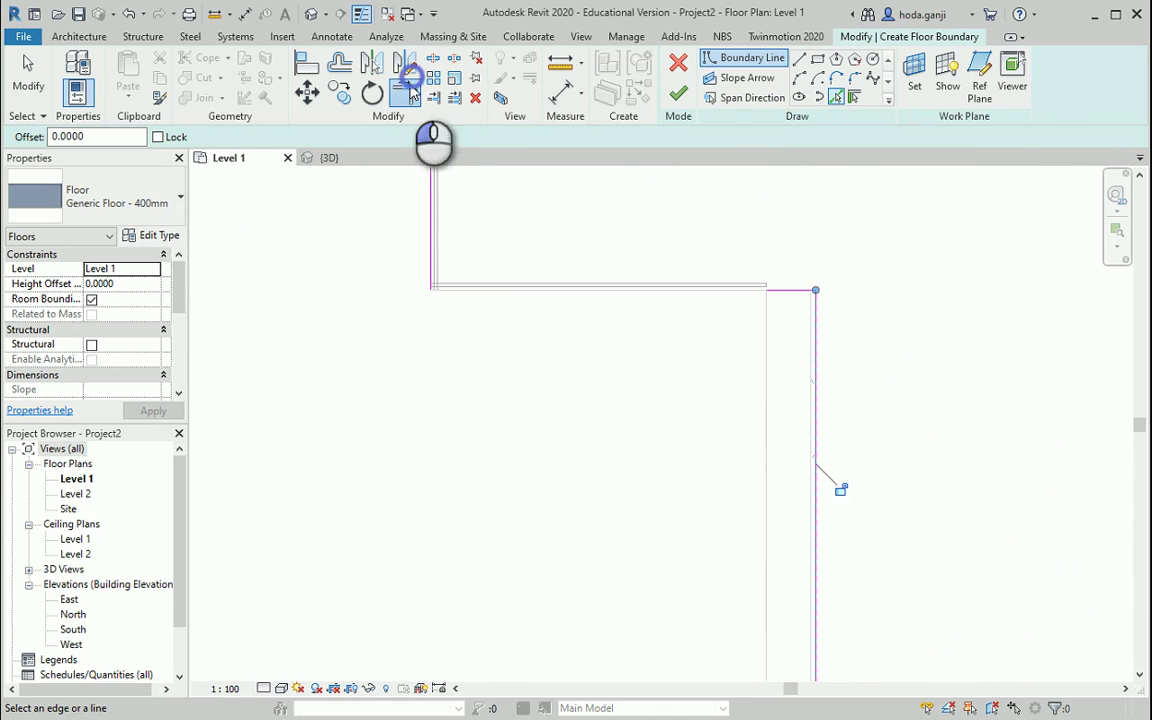
{"action": "left_click", "coordinate": [432, 226]}
{"action": "left_click", "coordinate": [797, 291]}
{"action": "scroll", "coordinate": [910, 235], "scroll_direction": "down", "scroll_amount": 2}
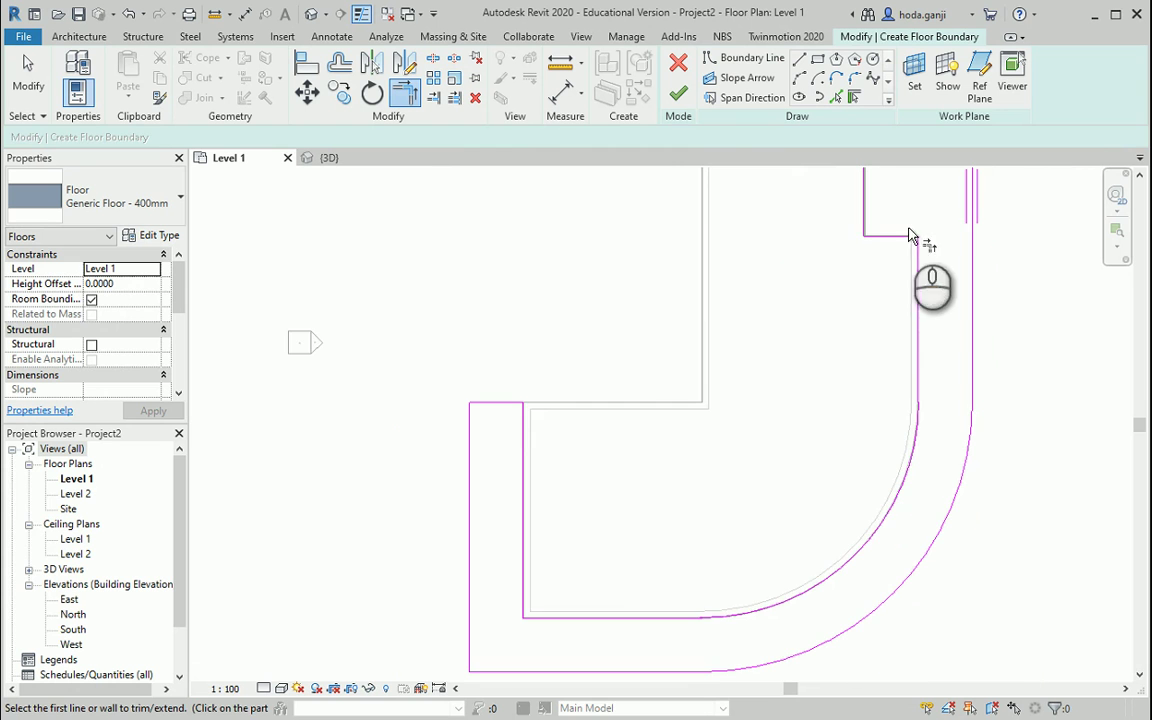
Step: Trim/Extend the lower wing's west inner boundary line to a corner with the short end line and try to finish the floor sketch
{"action": "left_click", "coordinate": [521, 430]}
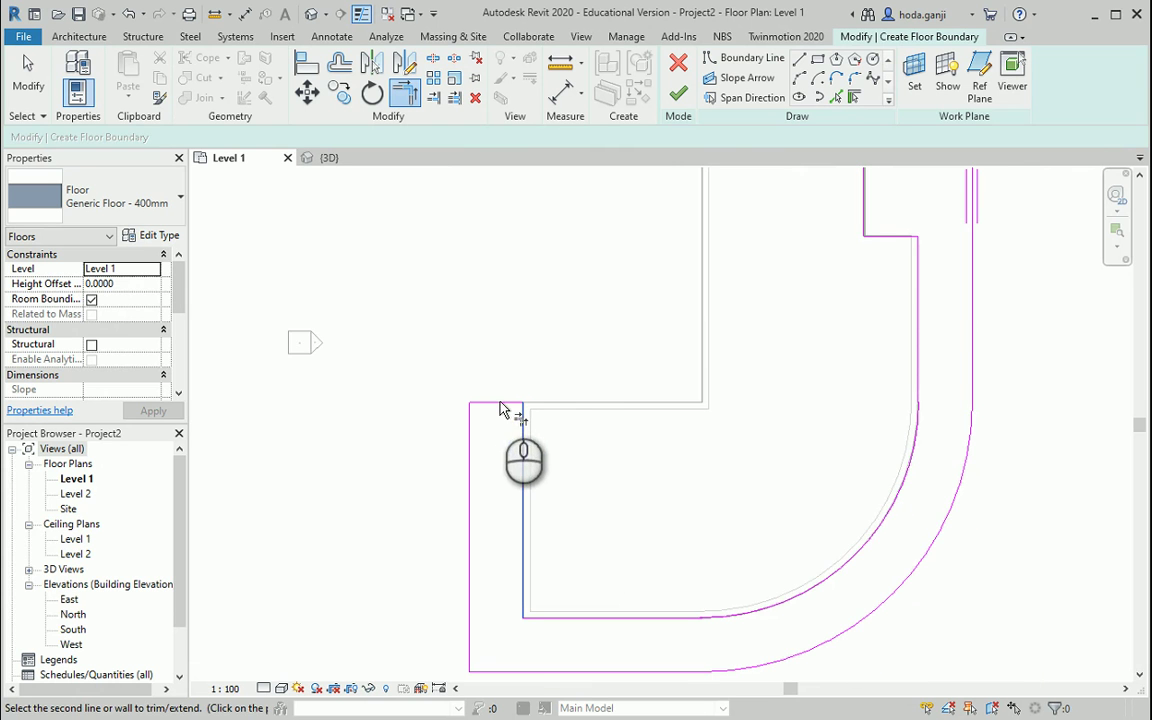
{"action": "left_click", "coordinate": [503, 410]}
{"action": "scroll", "coordinate": [746, 591], "scroll_direction": "down", "scroll_amount": 3}
{"action": "scroll", "coordinate": [858, 398], "scroll_direction": "up", "scroll_amount": 4}
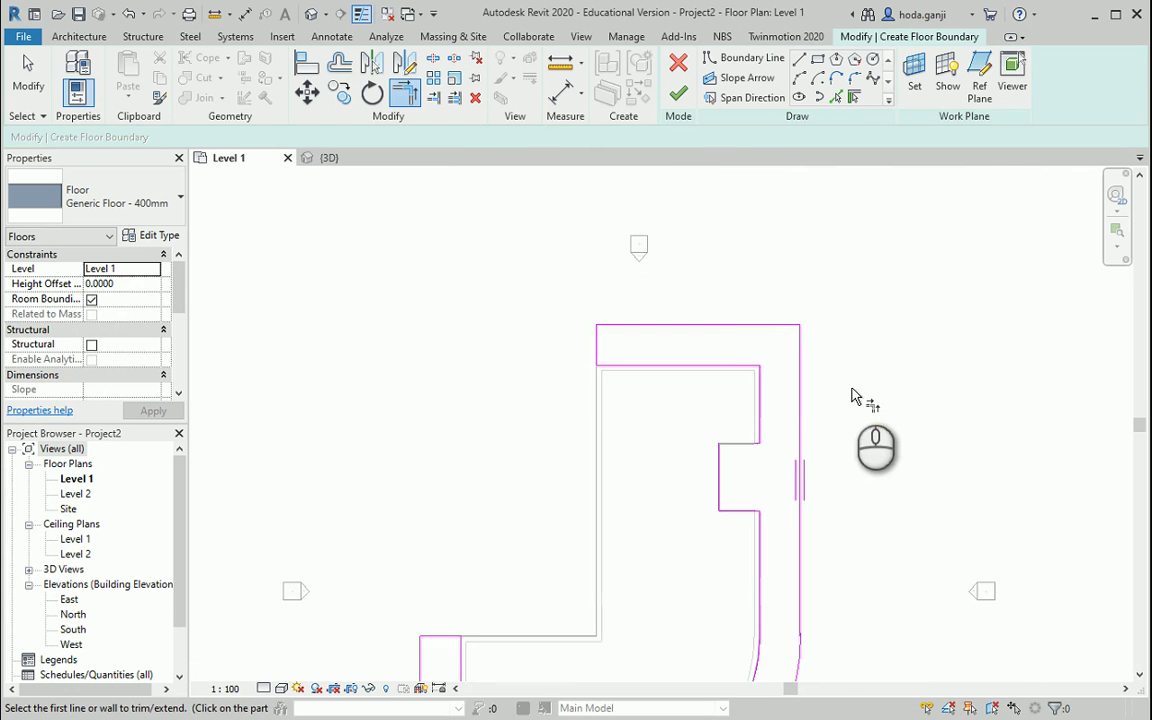
{"action": "scroll", "coordinate": [700, 251], "scroll_direction": "down", "scroll_amount": 4}
{"action": "scroll", "coordinate": [698, 500], "scroll_direction": "up", "scroll_amount": 3}
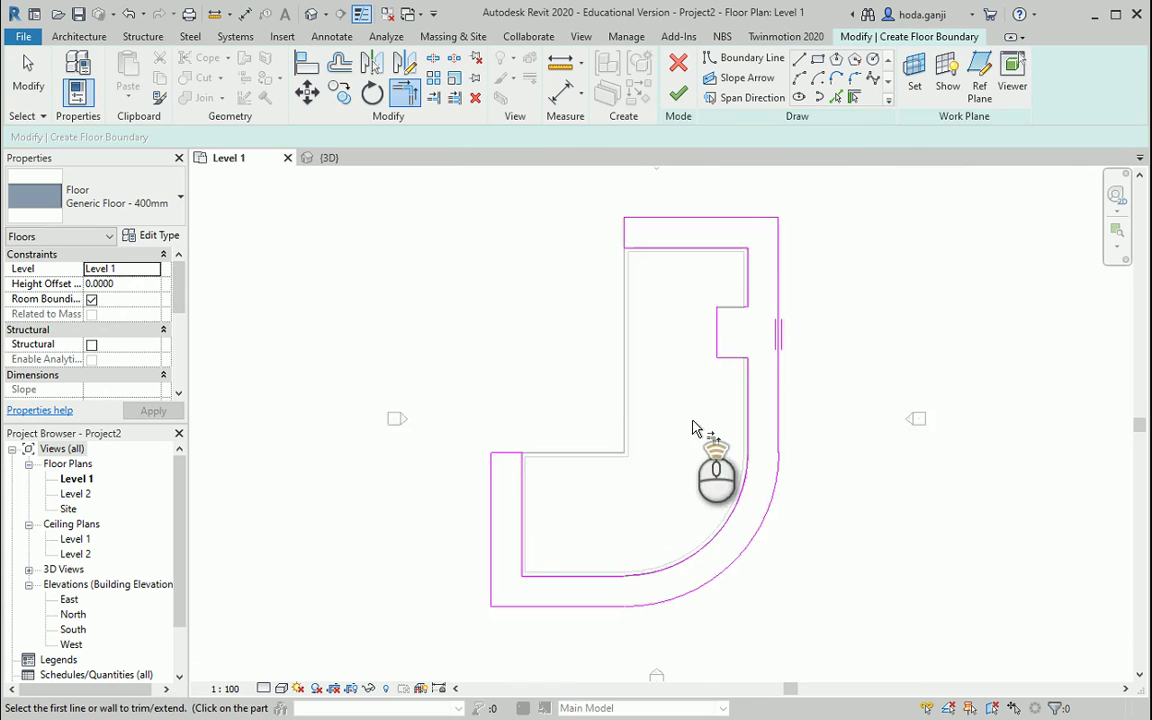
{"action": "left_click", "coordinate": [679, 95]}
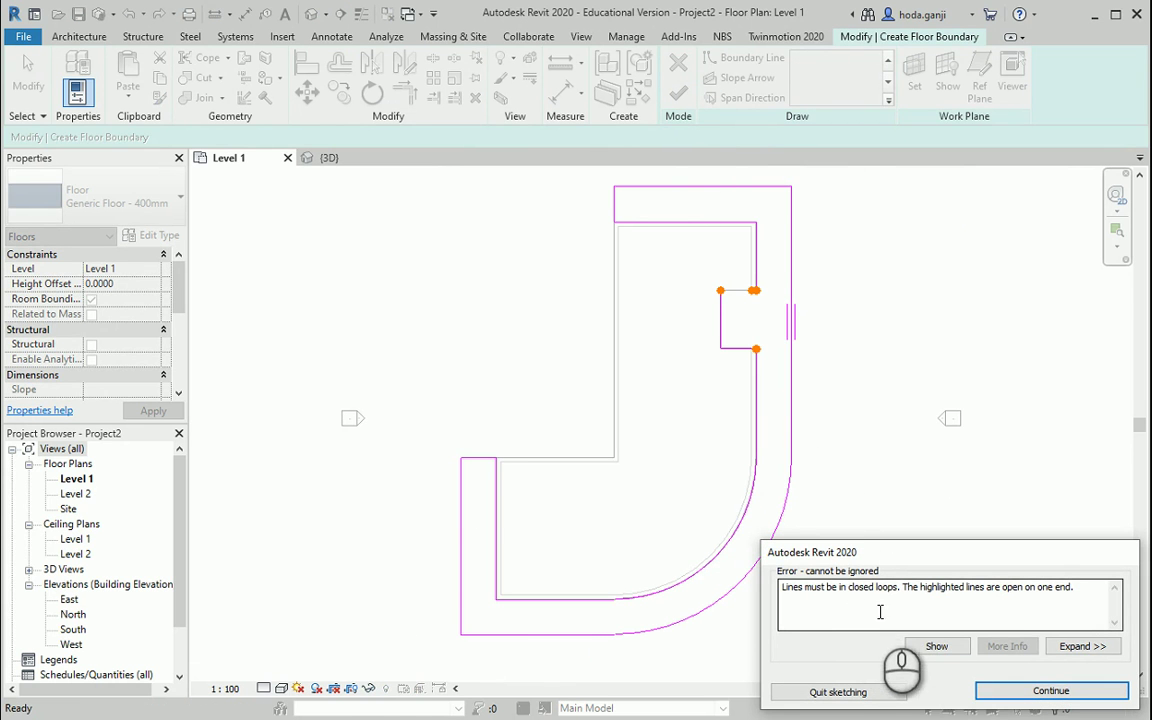
Step: Trim/Extend the recess's upper boundary line to a corner with the straight inner boundary line of the east wall above it
{"action": "scroll", "coordinate": [763, 277], "scroll_direction": "up", "scroll_amount": 13}
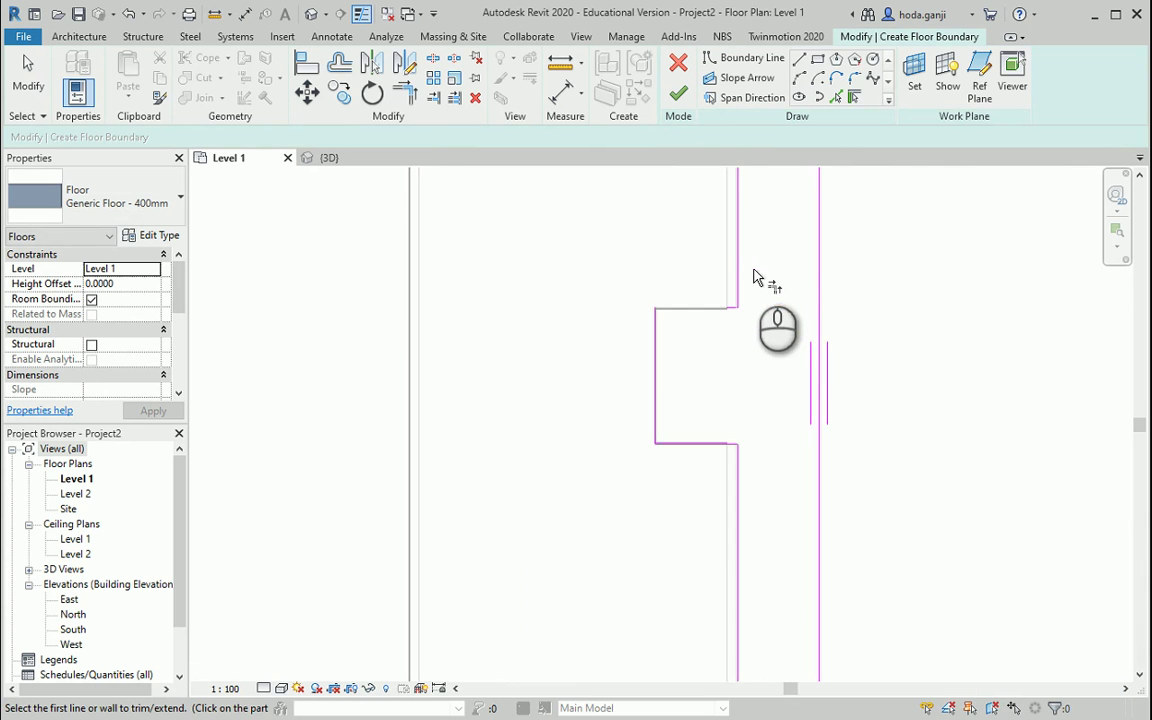
{"action": "left_click", "coordinate": [738, 491]}
{"action": "scroll", "coordinate": [720, 492], "scroll_direction": "down", "scroll_amount": 2}
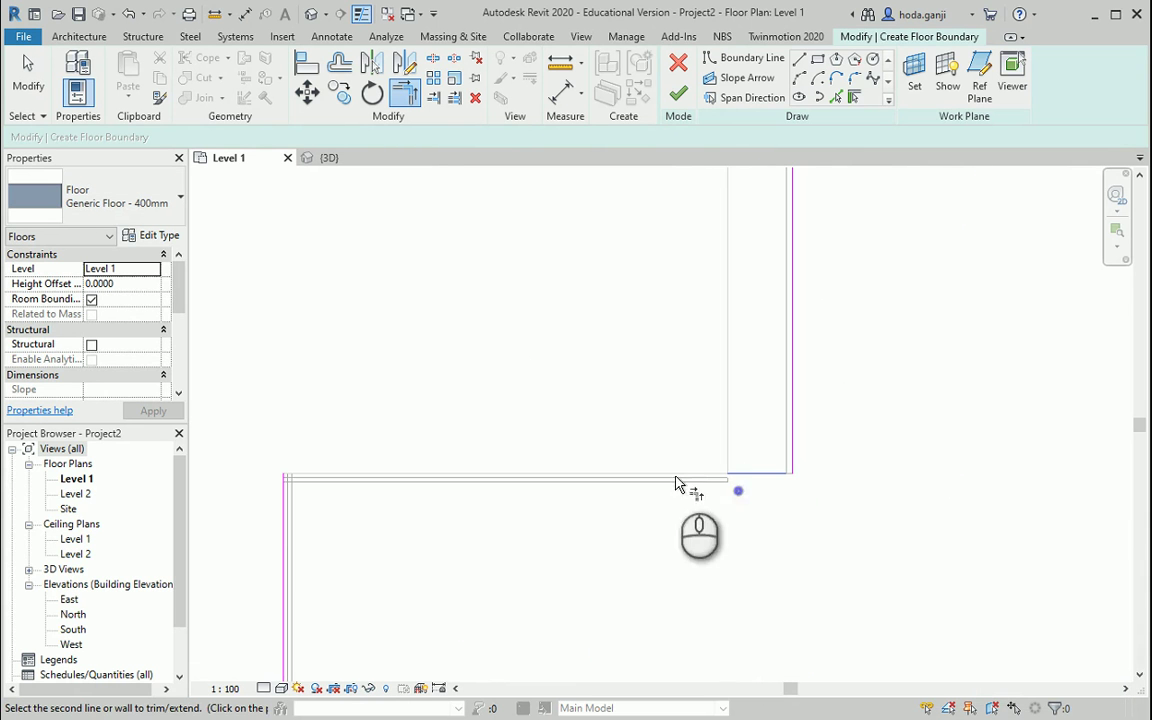
{"action": "left_click", "coordinate": [766, 474]}
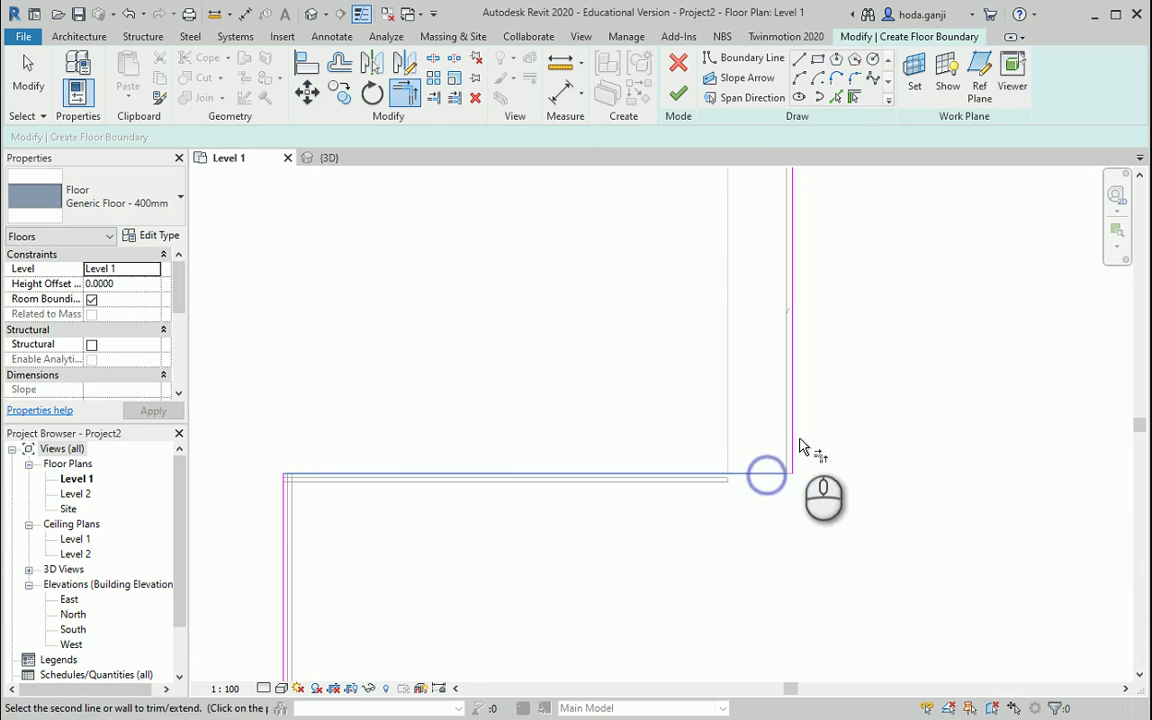
{"action": "left_click", "coordinate": [792, 437]}
{"action": "scroll", "coordinate": [731, 208], "scroll_direction": "down", "scroll_amount": 3}
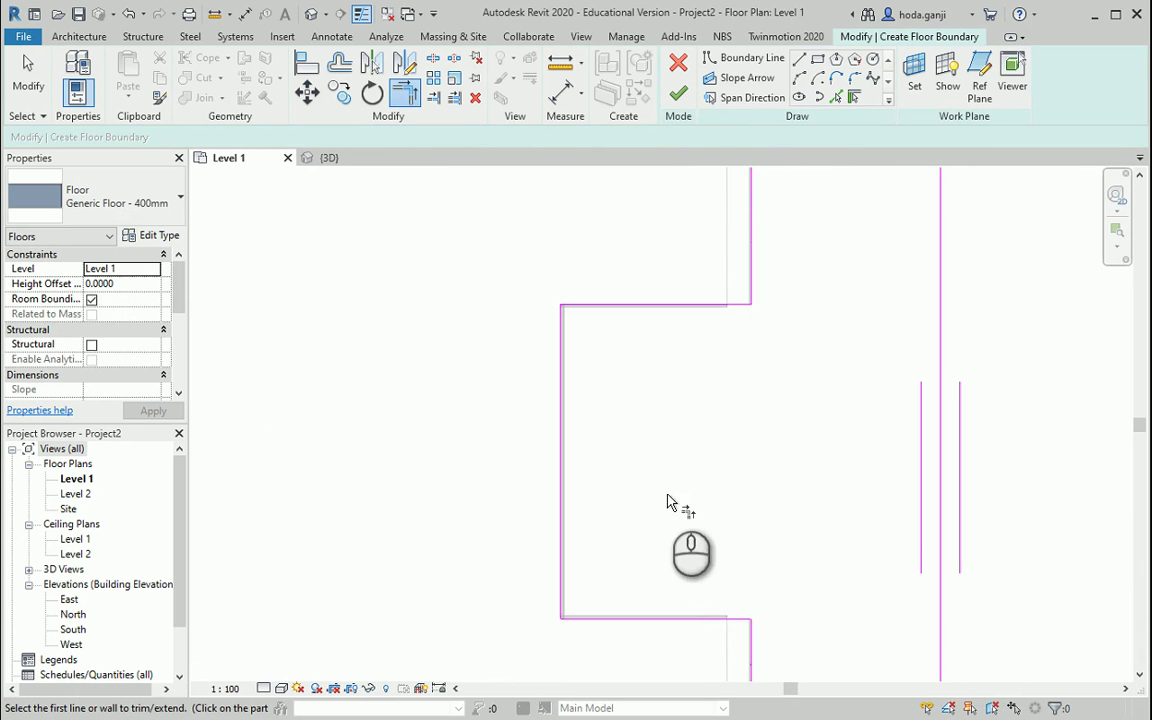
Step: Close the remaining boundary gap at the recess's lower outer corner and finish the floor sketch
{"action": "scroll", "coordinate": [670, 530], "scroll_direction": "down", "scroll_amount": 2}
{"action": "left_click", "coordinate": [677, 96]}
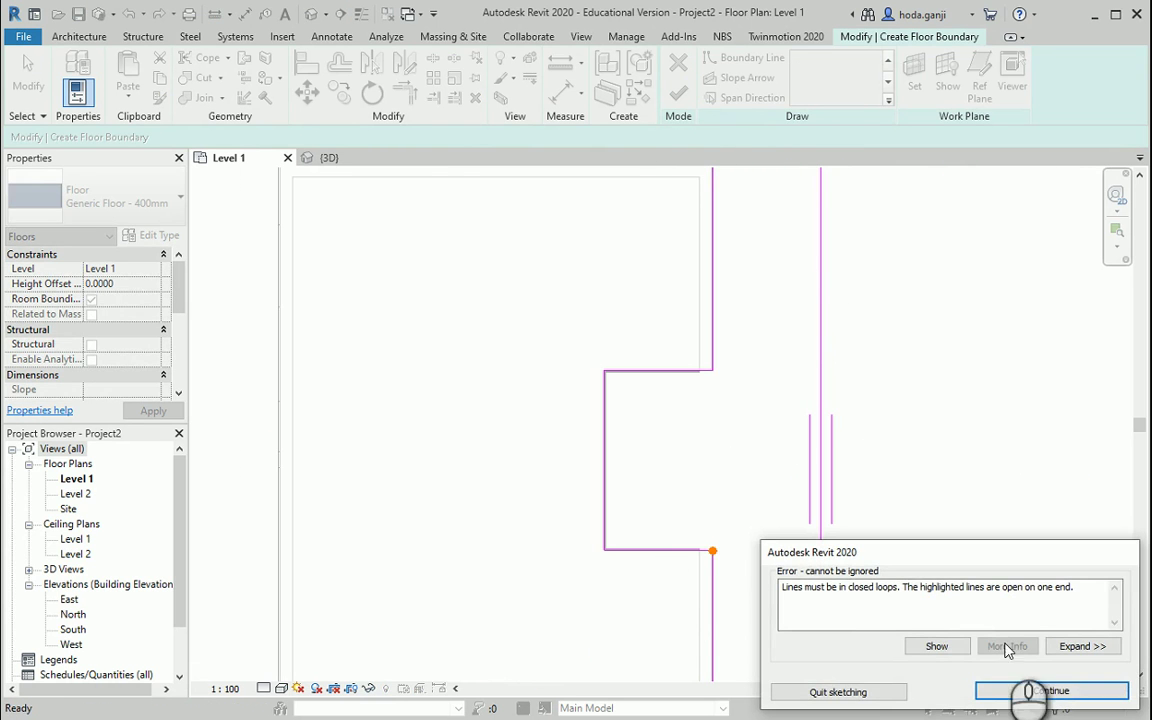
{"action": "left_click", "coordinate": [1013, 690]}
{"action": "scroll", "coordinate": [735, 570], "scroll_direction": "up", "scroll_amount": 5}
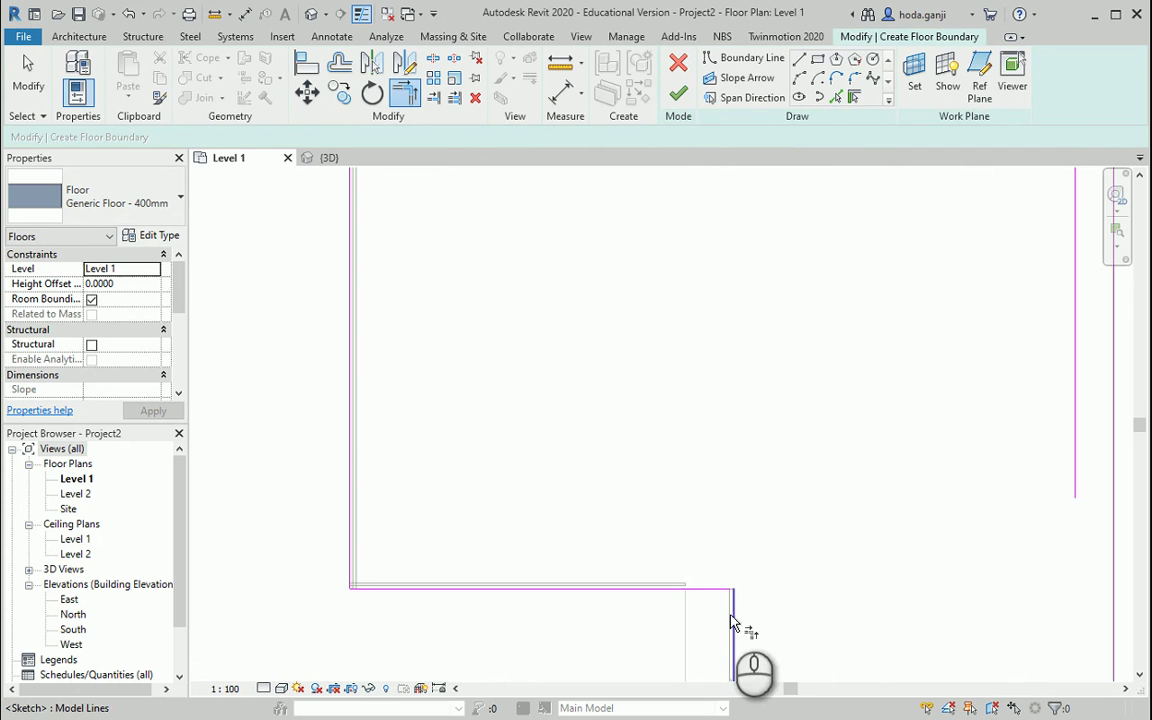
{"action": "left_click", "coordinate": [677, 96]}
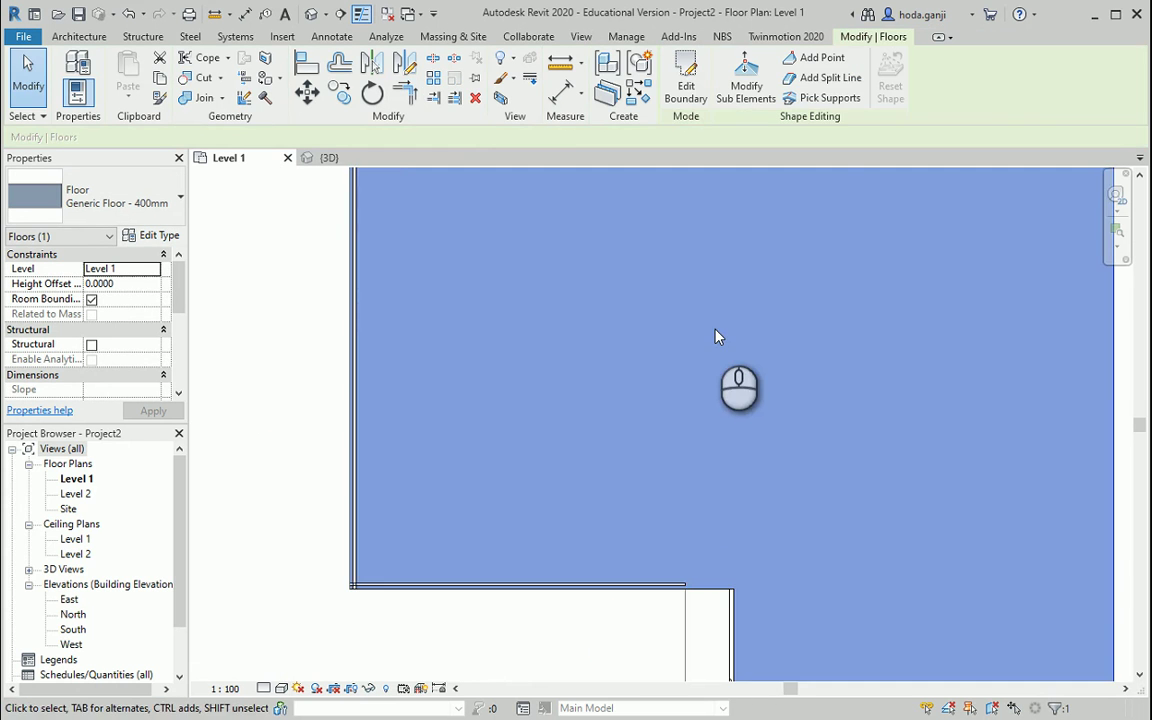
Step: Open the 3D view and examine the floor strip around the curved wall and the recess
{"action": "scroll", "coordinate": [690, 322], "scroll_direction": "down", "scroll_amount": 3}
{"action": "scroll", "coordinate": [690, 322], "scroll_direction": "down", "scroll_amount": 3}
{"action": "left_click", "coordinate": [345, 157]}
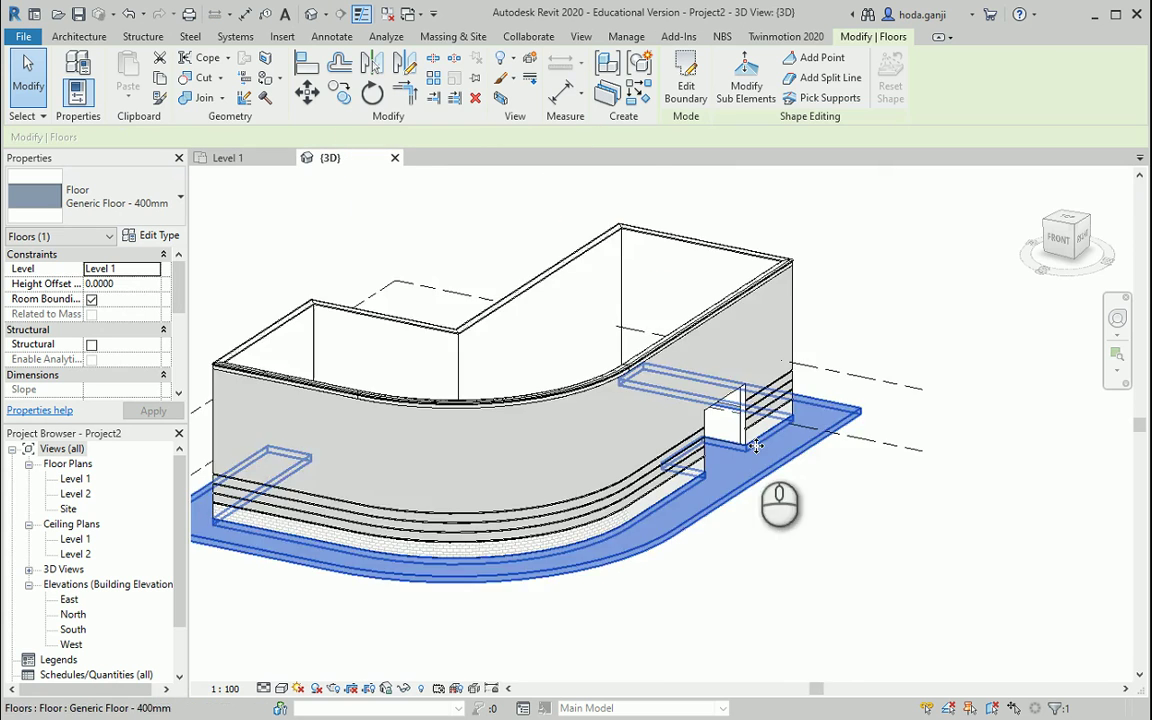
{"action": "scroll", "coordinate": [778, 600], "scroll_direction": "up", "scroll_amount": 3}
{"action": "left_click", "coordinate": [779, 620]}
{"action": "scroll", "coordinate": [880, 548], "scroll_direction": "down", "scroll_amount": 5}
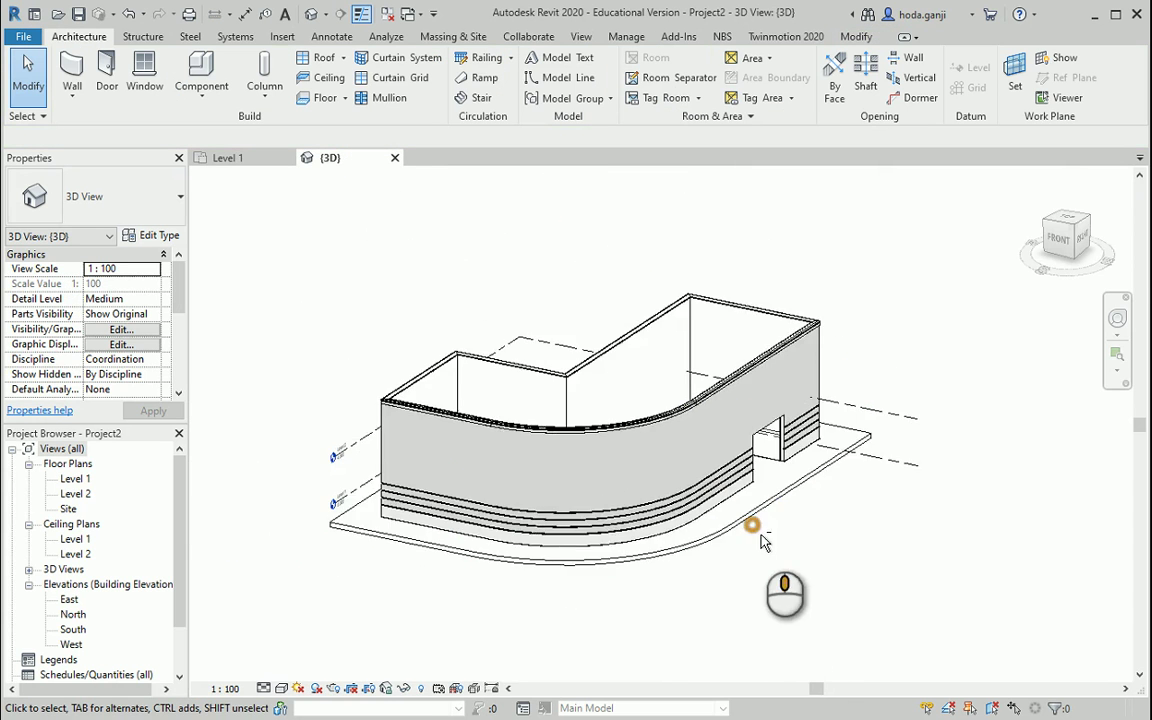
{"action": "middle_click_drag", "start_coordinate": [753, 525], "coordinate": [797, 522], "text": "shift"}
{"action": "scroll", "coordinate": [797, 522], "scroll_direction": "up", "scroll_amount": 2}
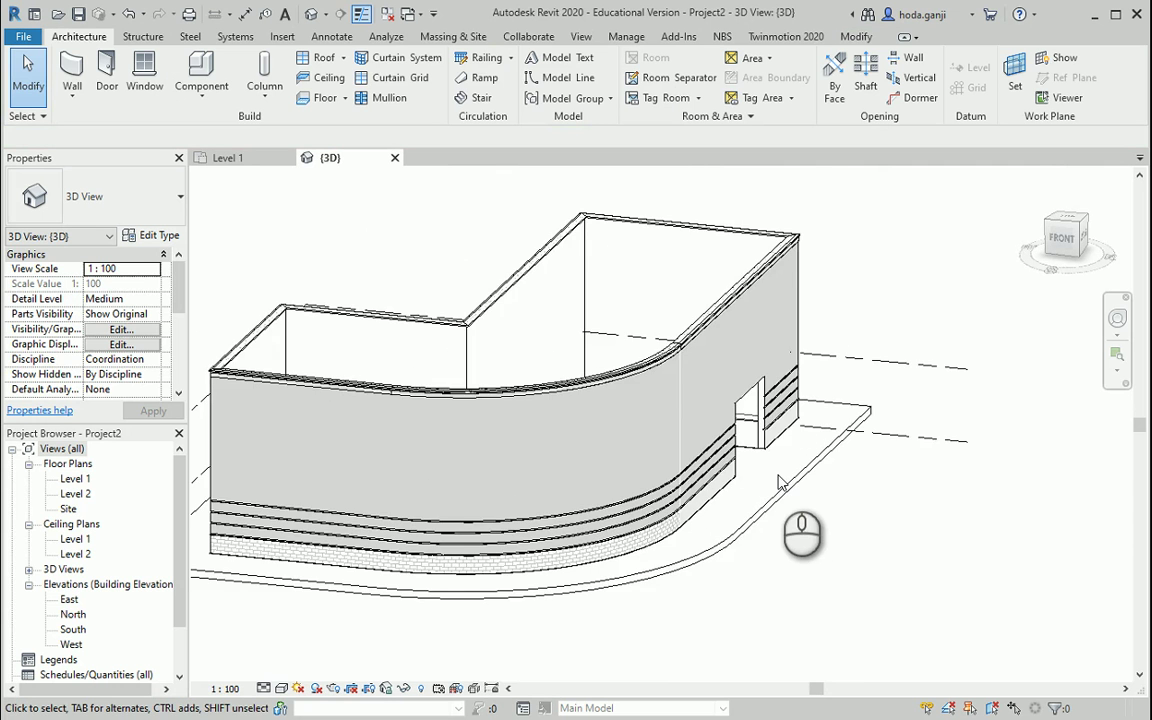
{"action": "scroll", "coordinate": [690, 537], "scroll_direction": "up", "scroll_amount": 4}
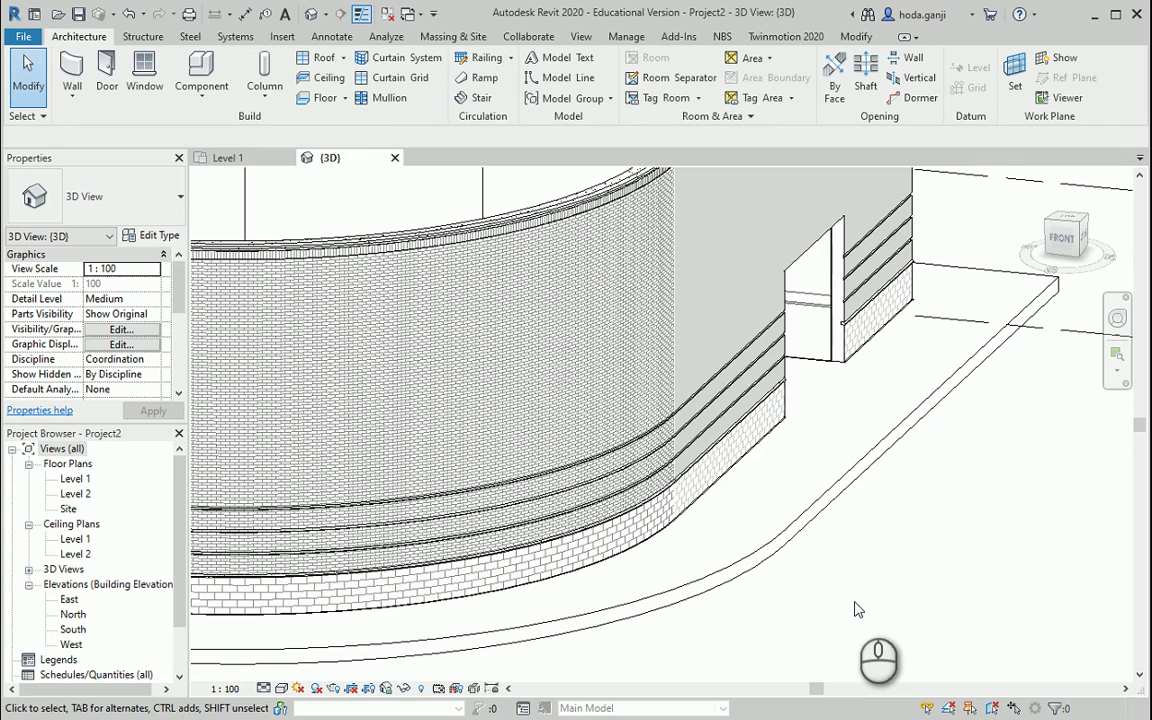
Step: Start Modify Sub Elements on the floor strip and show its points and edges in the Level 1 plan
{"action": "left_click", "coordinate": [831, 494]}
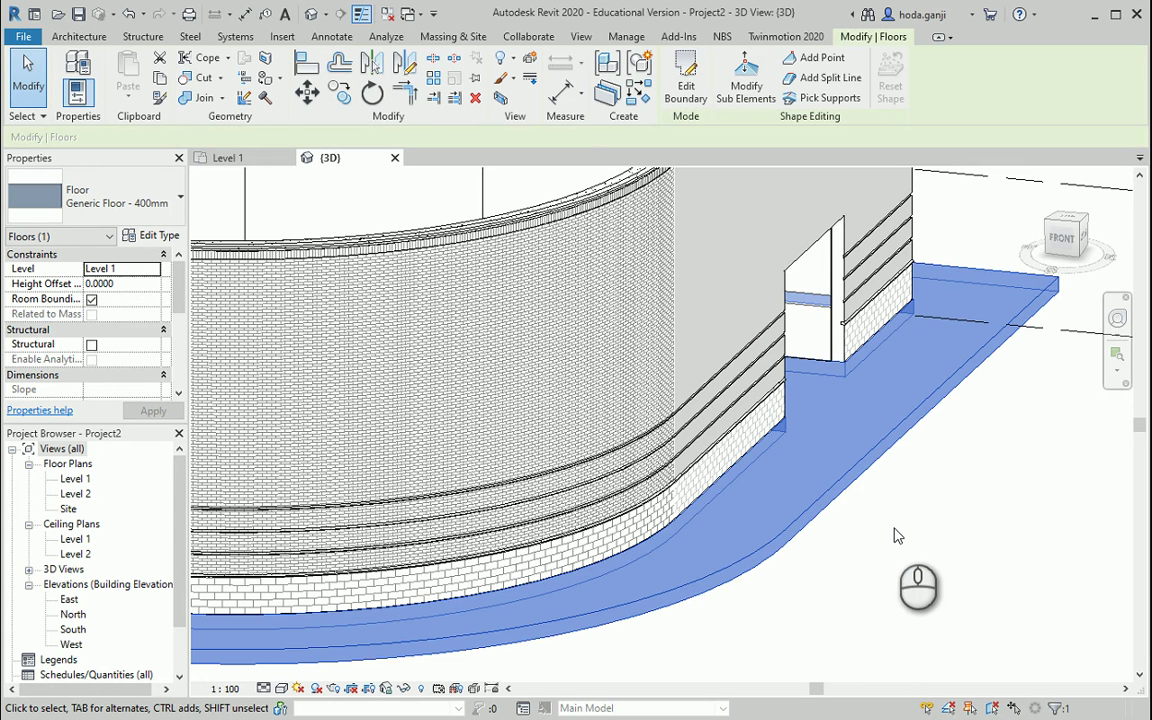
{"action": "left_click", "coordinate": [746, 88]}
{"action": "scroll", "coordinate": [904, 487], "scroll_direction": "down", "scroll_amount": 1}
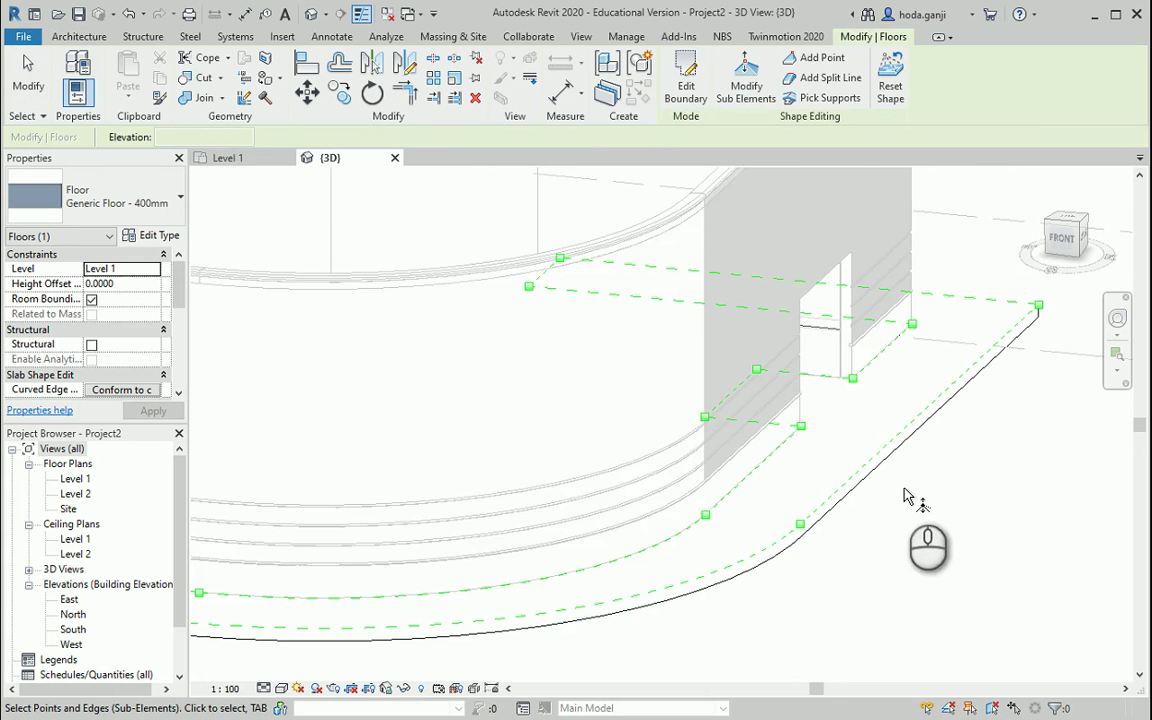
{"action": "left_click", "coordinate": [256, 158]}
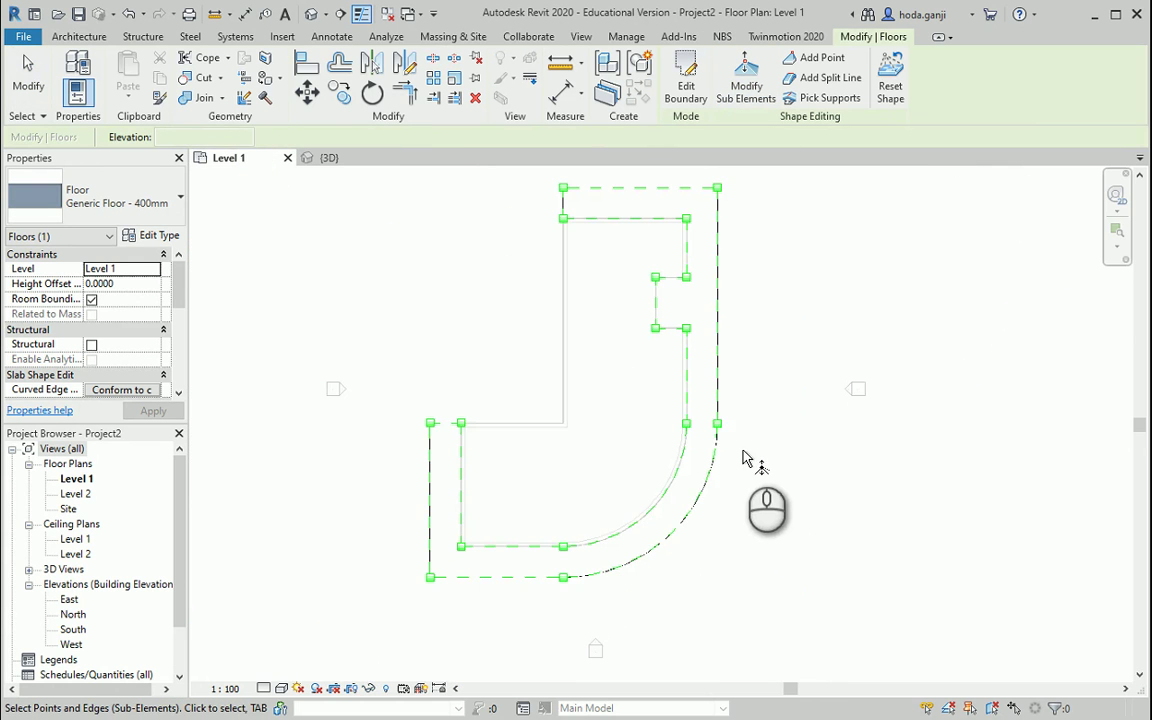
{"action": "scroll", "coordinate": [743, 458], "scroll_direction": "up", "scroll_amount": 4}
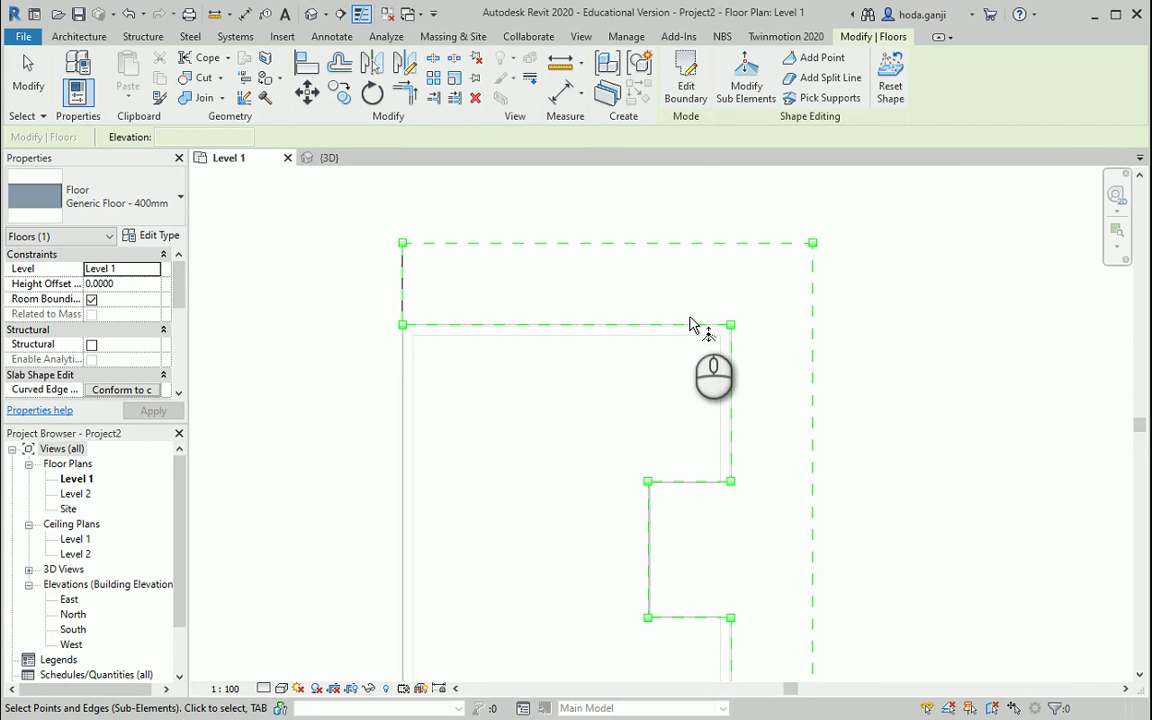
Step: Select the floor strip's outer edges along the north, east, curved, south and west sides, including the two north outer corner points
{"action": "left_click_drag", "start_coordinate": [874, 208], "coordinate": [372, 280]}
{"action": "scroll", "coordinate": [716, 209], "scroll_direction": "down", "scroll_amount": 4}
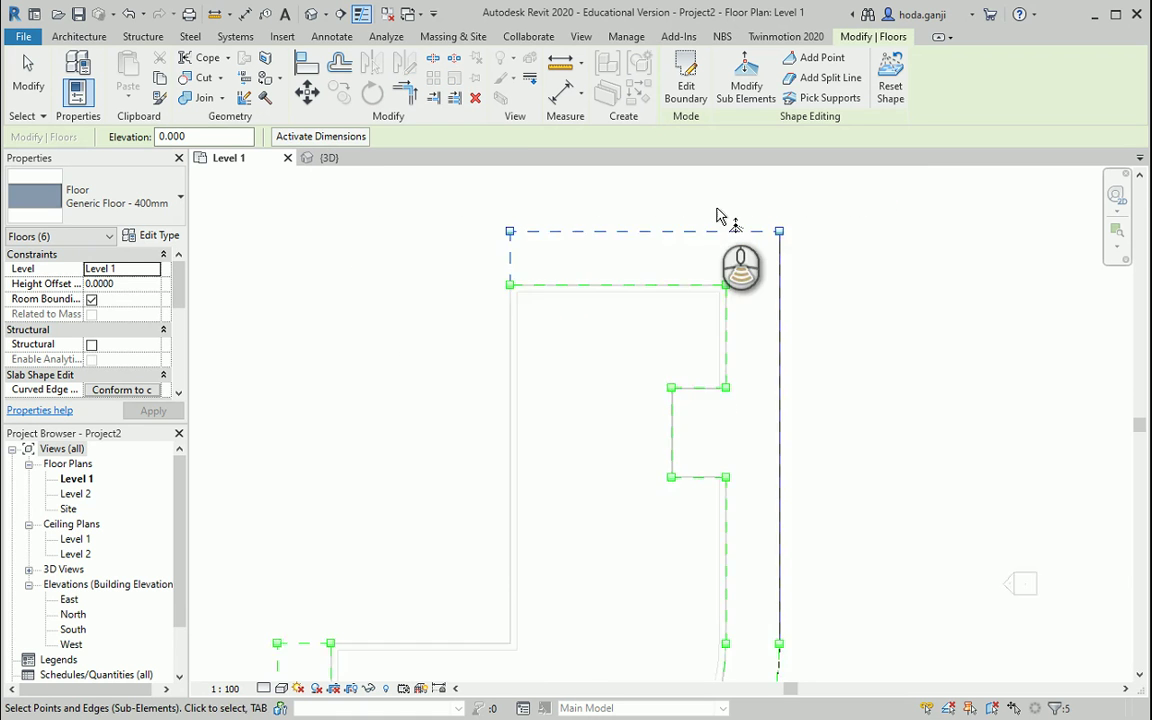
{"action": "scroll", "coordinate": [750, 476], "scroll_direction": "up", "scroll_amount": 1}
{"action": "left_click", "coordinate": [759, 472]}
{"action": "left_click", "coordinate": [759, 476], "text": "ctrl"}
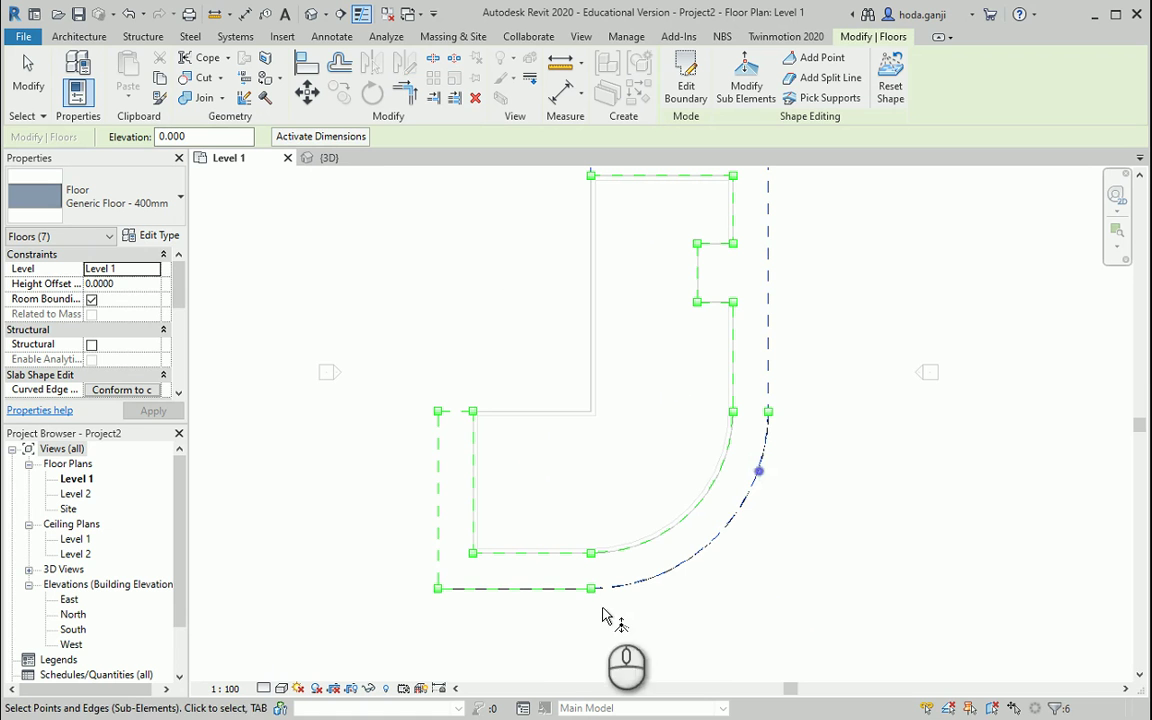
{"action": "left_click", "coordinate": [437, 545], "text": "ctrl"}
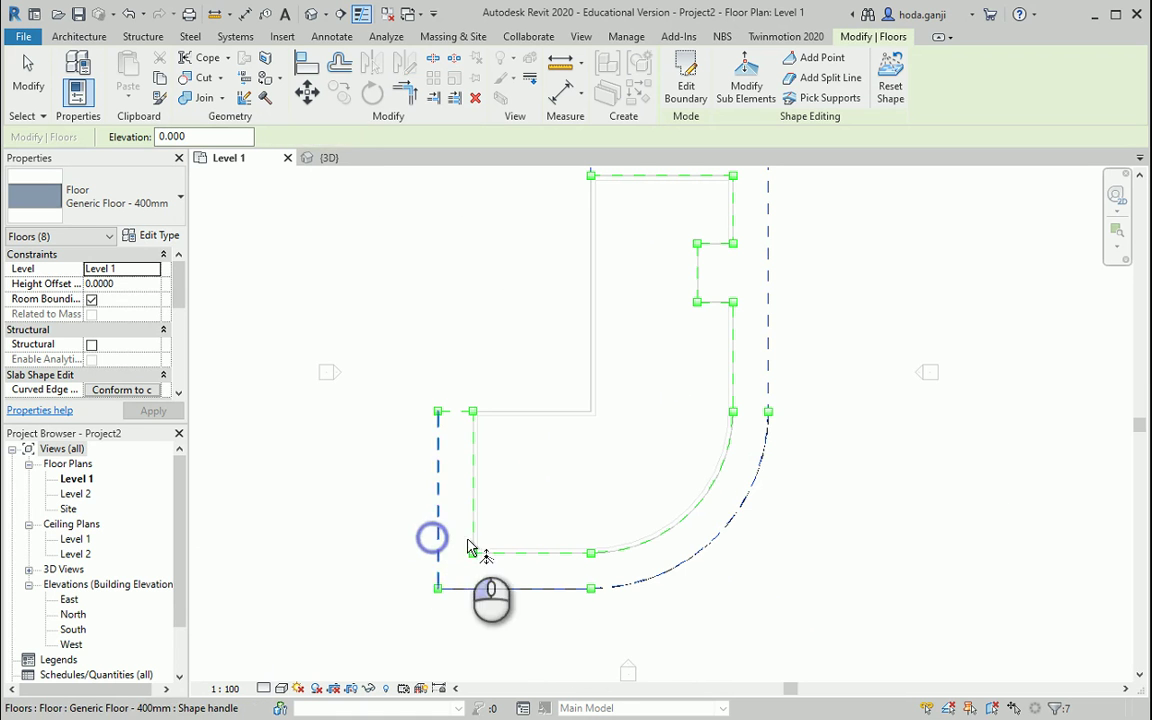
{"action": "scroll", "coordinate": [684, 308], "scroll_direction": "down", "scroll_amount": 2}
{"action": "scroll", "coordinate": [660, 345], "scroll_direction": "up", "scroll_amount": 4}
{"action": "left_click", "coordinate": [653, 360], "text": "ctrl"}
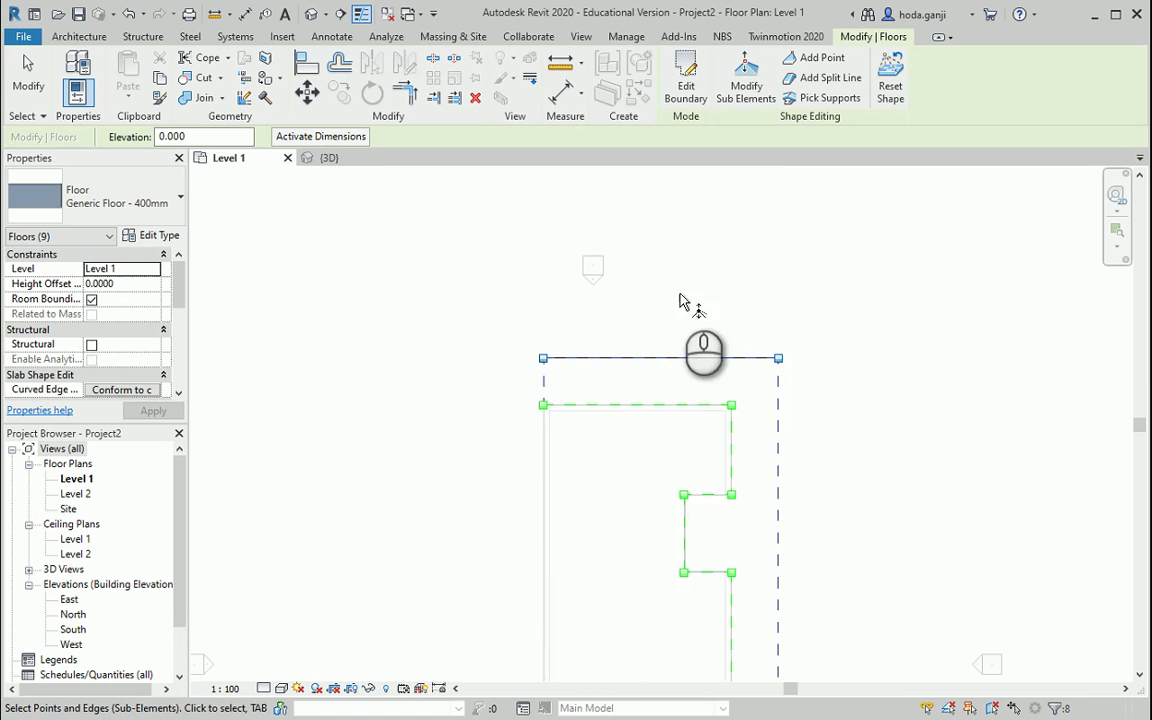
Step: Remove the short edge at the strip's north end from the selection and set the selected outer edges' elevation to -0.060
{"action": "scroll", "coordinate": [620, 320], "scroll_direction": "down", "scroll_amount": 1}
{"action": "scroll", "coordinate": [565, 395], "scroll_direction": "up", "scroll_amount": 4}
{"action": "left_click", "coordinate": [545, 403], "text": "shift"}
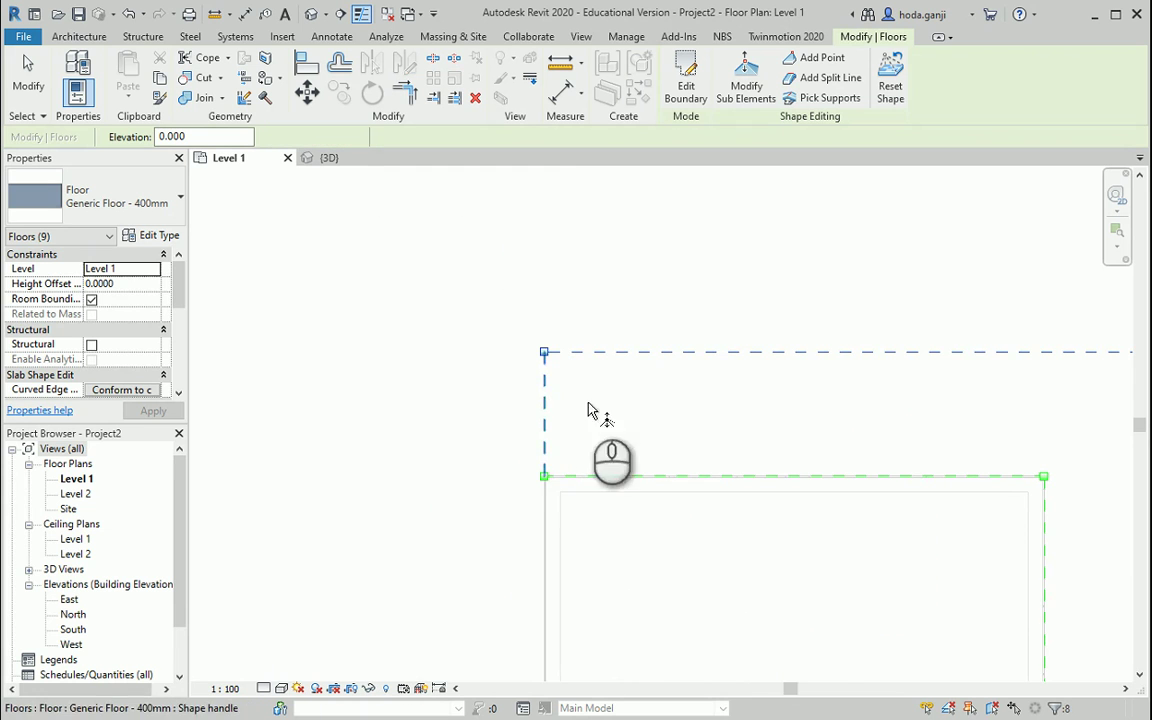
{"action": "scroll", "coordinate": [686, 258], "scroll_direction": "down", "scroll_amount": 3}
{"action": "scroll", "coordinate": [684, 255], "scroll_direction": "down", "scroll_amount": 1}
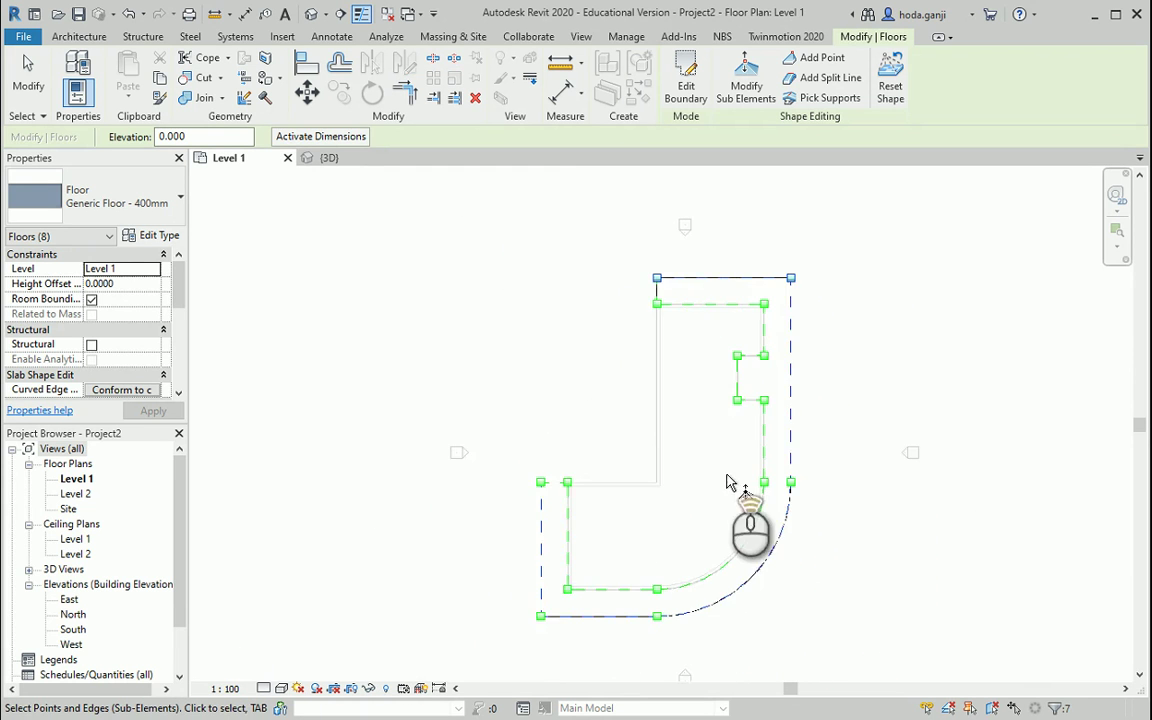
{"action": "scroll", "coordinate": [733, 488], "scroll_direction": "up", "scroll_amount": 1}
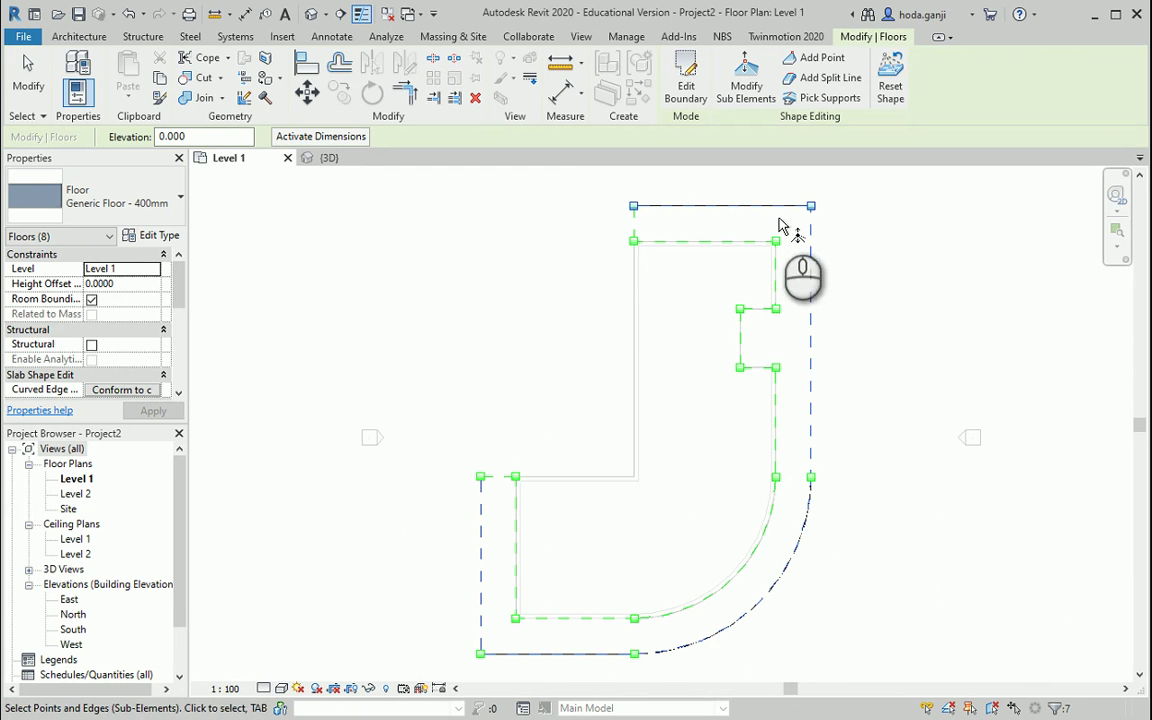
{"action": "left_click", "coordinate": [473, 488]}
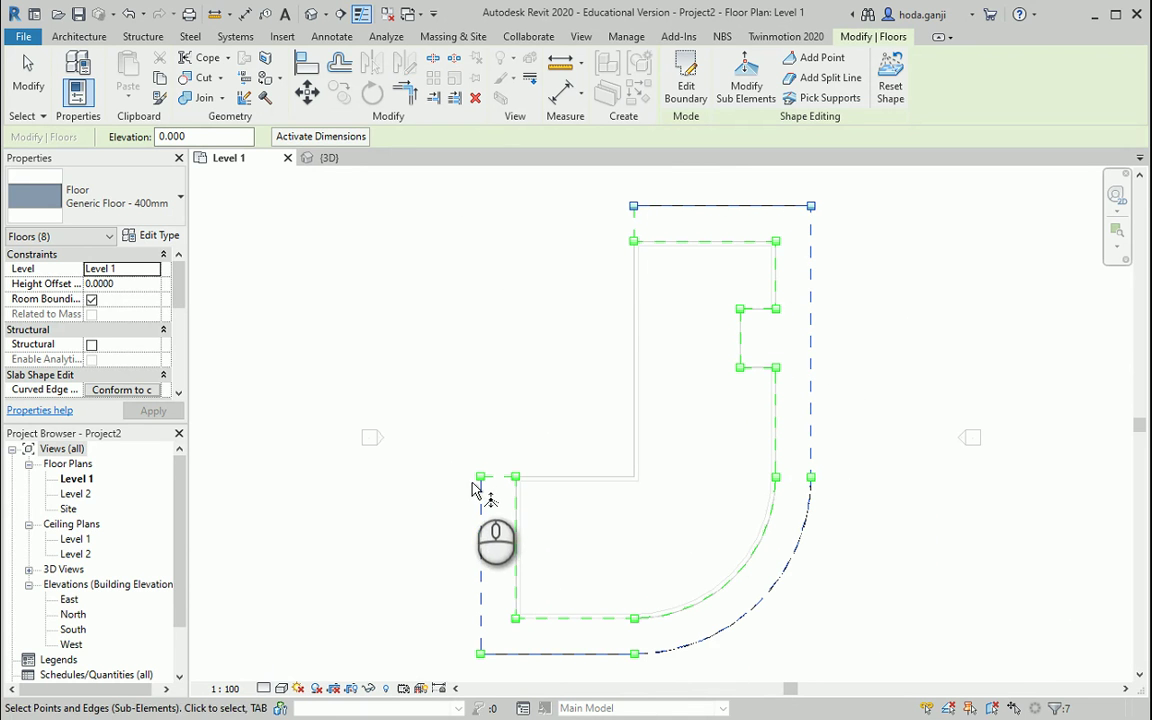
{"action": "double_click", "coordinate": [211, 137]}
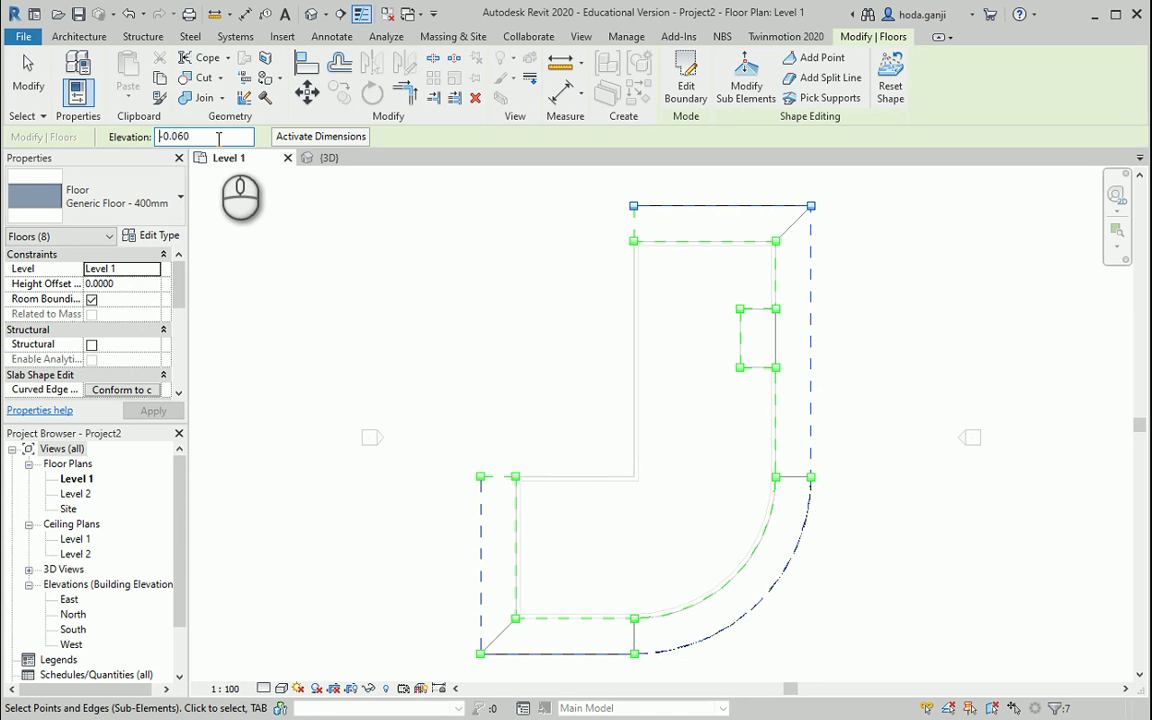
{"action": "left_click", "coordinate": [530, 343]}
Step: Reopen sub-element editing on the floor strip and check the elevation of its northwest outer corner point
{"action": "scroll", "coordinate": [636, 200], "scroll_direction": "up", "scroll_amount": 4}
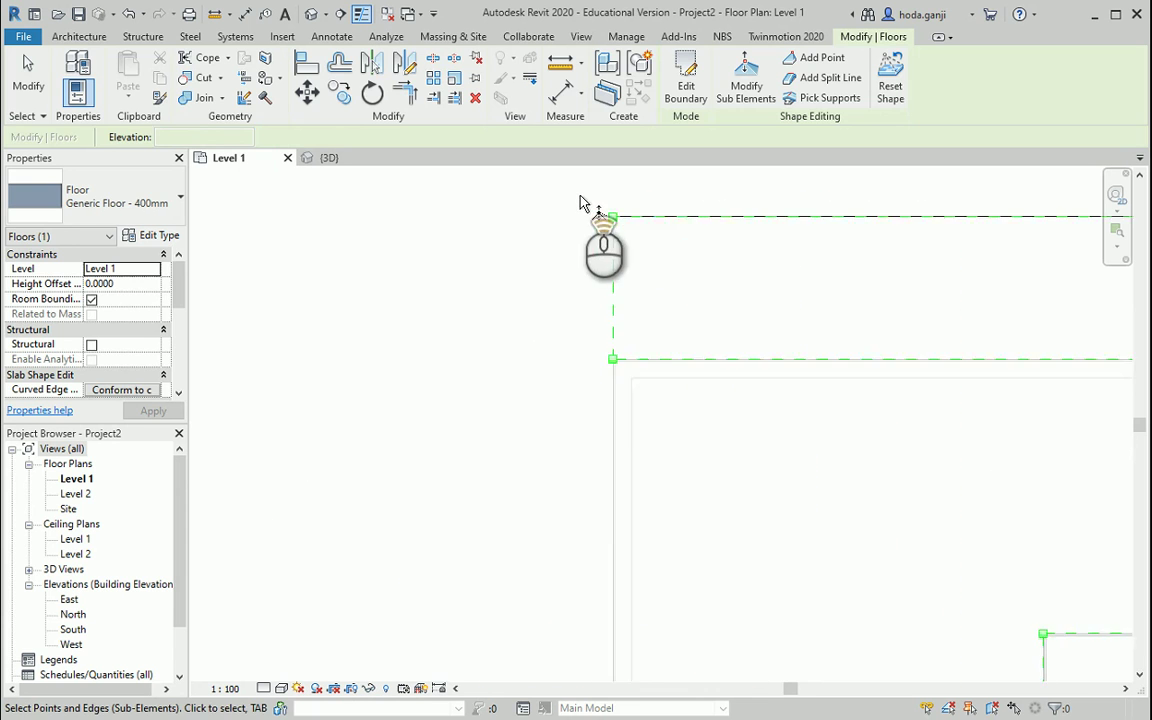
{"action": "scroll", "coordinate": [585, 204], "scroll_direction": "up", "scroll_amount": 2}
{"action": "key", "text": "Escape"}
{"action": "left_click", "coordinate": [633, 229]}
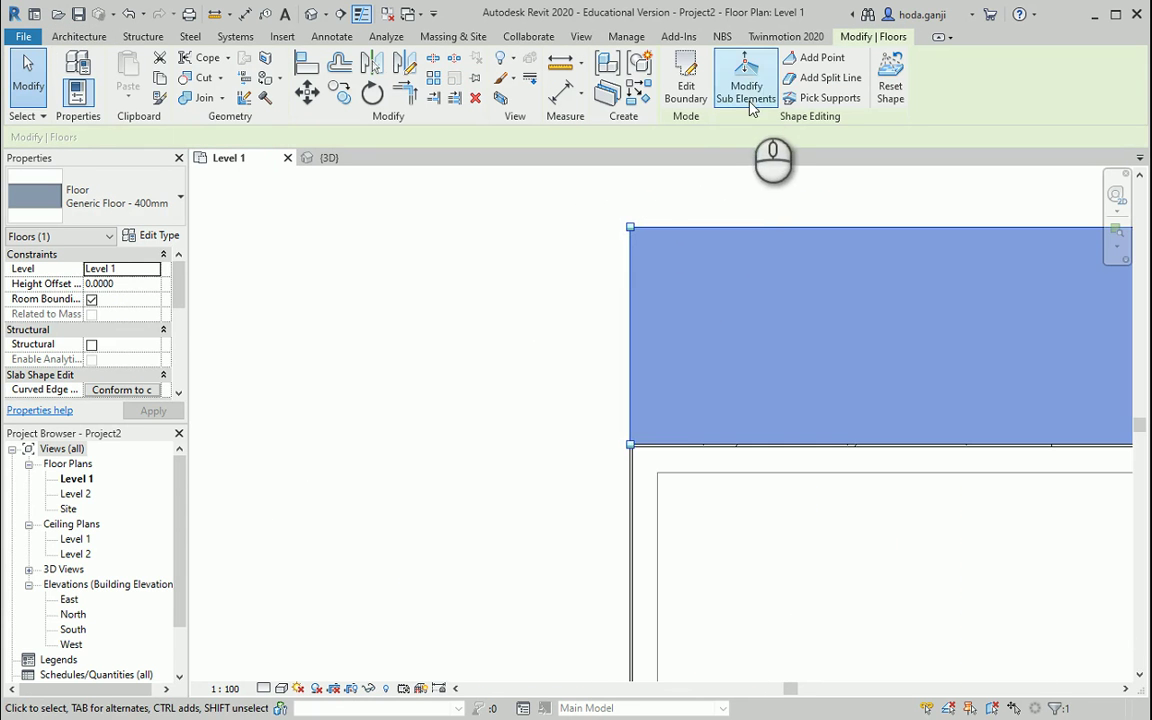
{"action": "left_click", "coordinate": [746, 88]}
{"action": "left_click", "coordinate": [630, 227]}
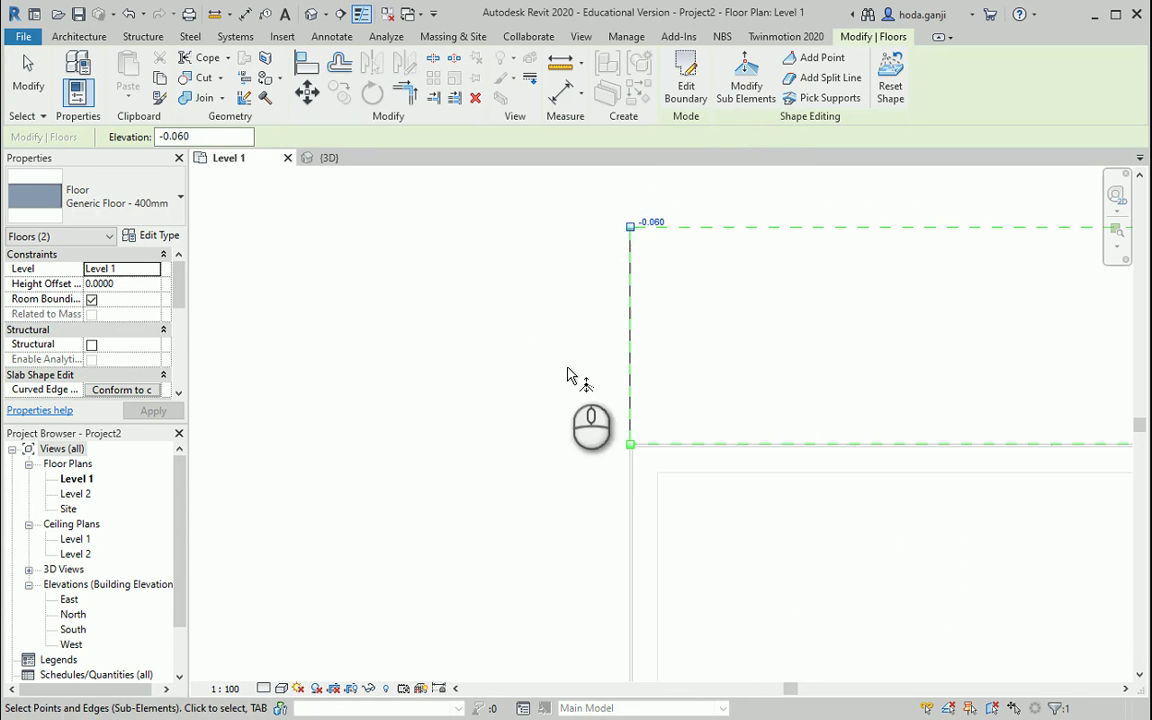
Step: Check the elevation of the outer corner point at the lower wing's end of the strip and return to the 3D view
{"action": "scroll", "coordinate": [640, 190], "scroll_direction": "down", "scroll_amount": 3}
{"action": "scroll", "coordinate": [589, 303], "scroll_direction": "up", "scroll_amount": 4}
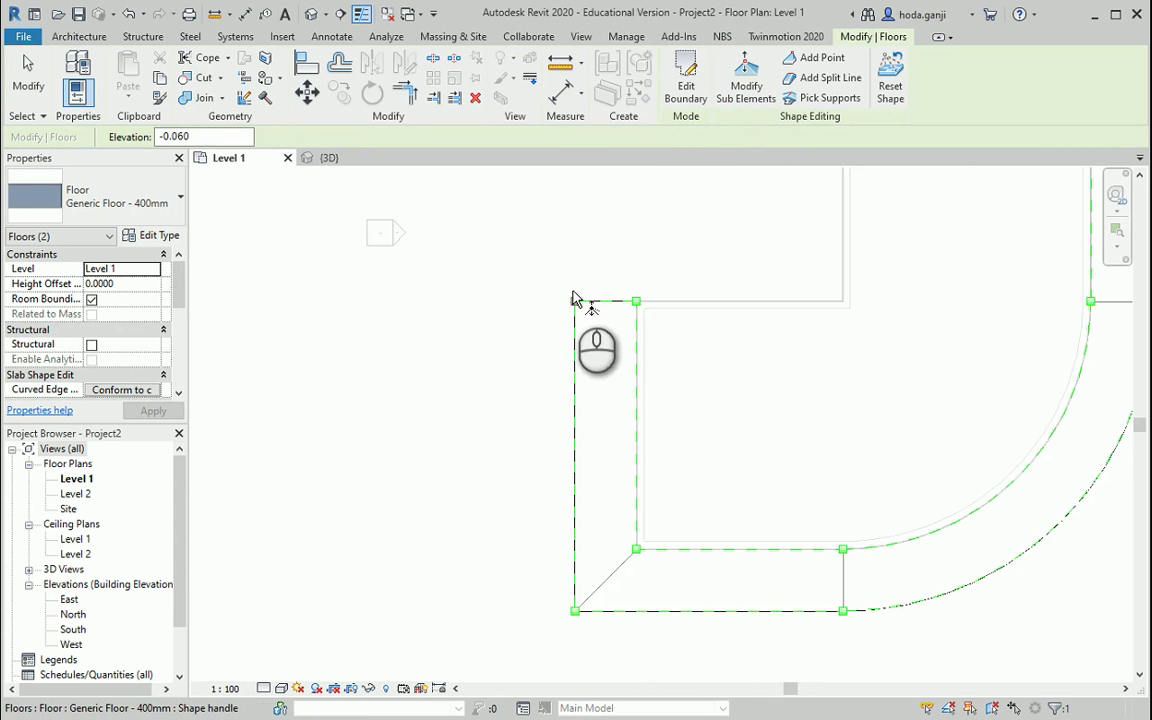
{"action": "left_click", "coordinate": [573, 300]}
{"action": "scroll", "coordinate": [496, 448], "scroll_direction": "down", "scroll_amount": 4}
{"action": "scroll", "coordinate": [650, 400], "scroll_direction": "up", "scroll_amount": 2}
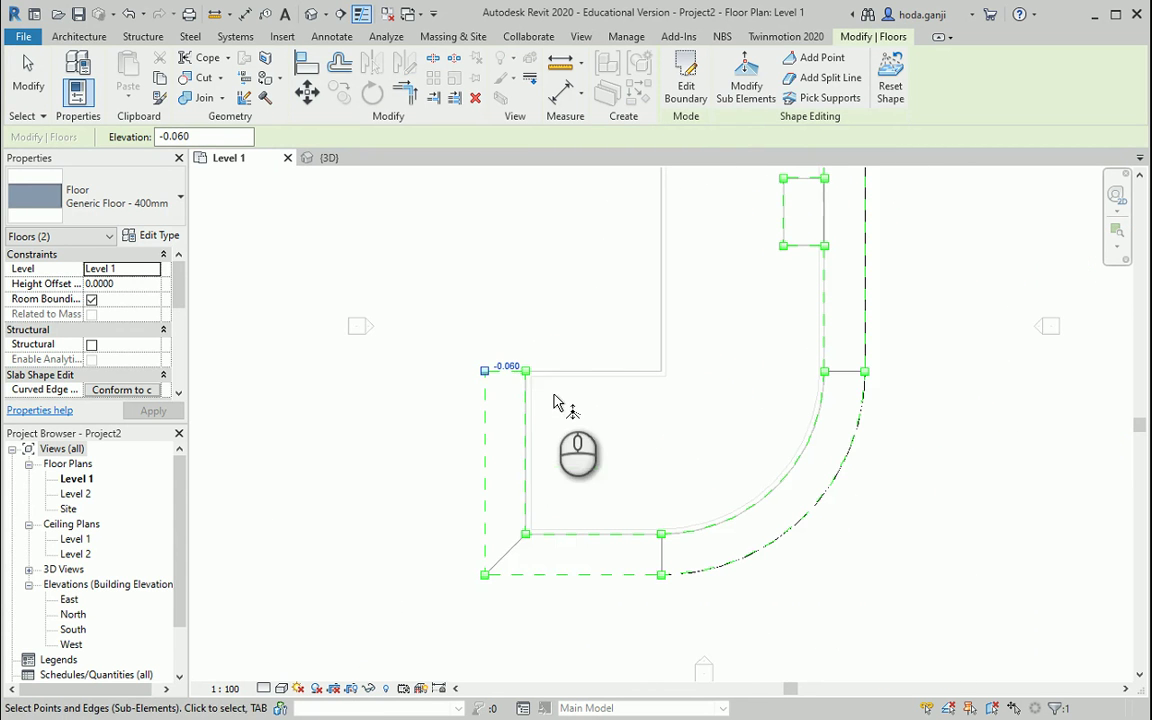
{"action": "middle_click_drag", "start_coordinate": [563, 532], "coordinate": [484, 611]}
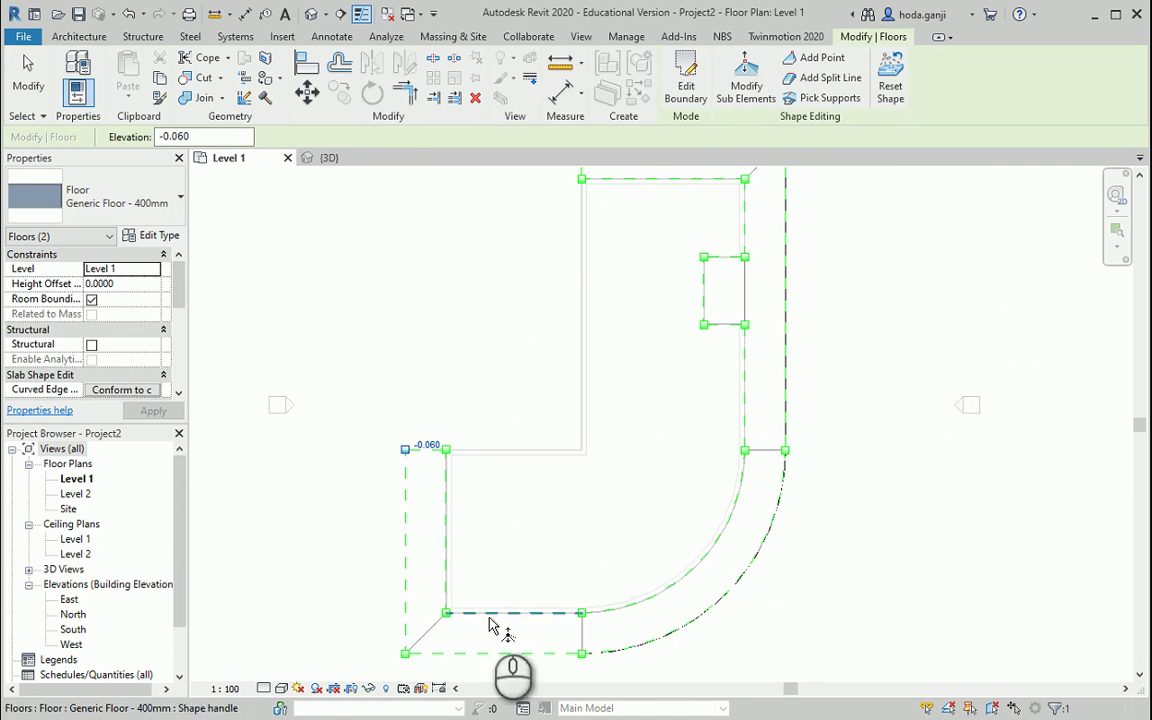
{"action": "left_click", "coordinate": [327, 157]}
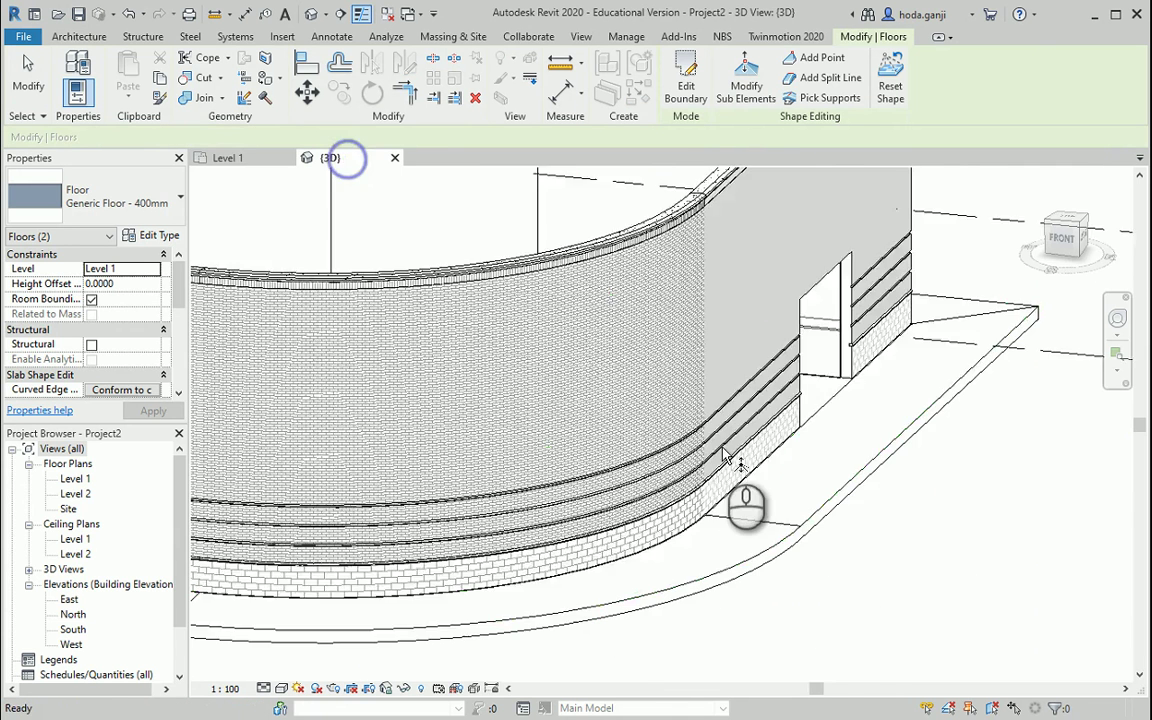
Step: Inspect the floor strip at the entrance in 3D, and open its boundary sketch for editing in the Level 1 plan
{"action": "scroll", "coordinate": [812, 620], "scroll_direction": "down", "scroll_amount": 3}
{"action": "left_click", "coordinate": [915, 545]}
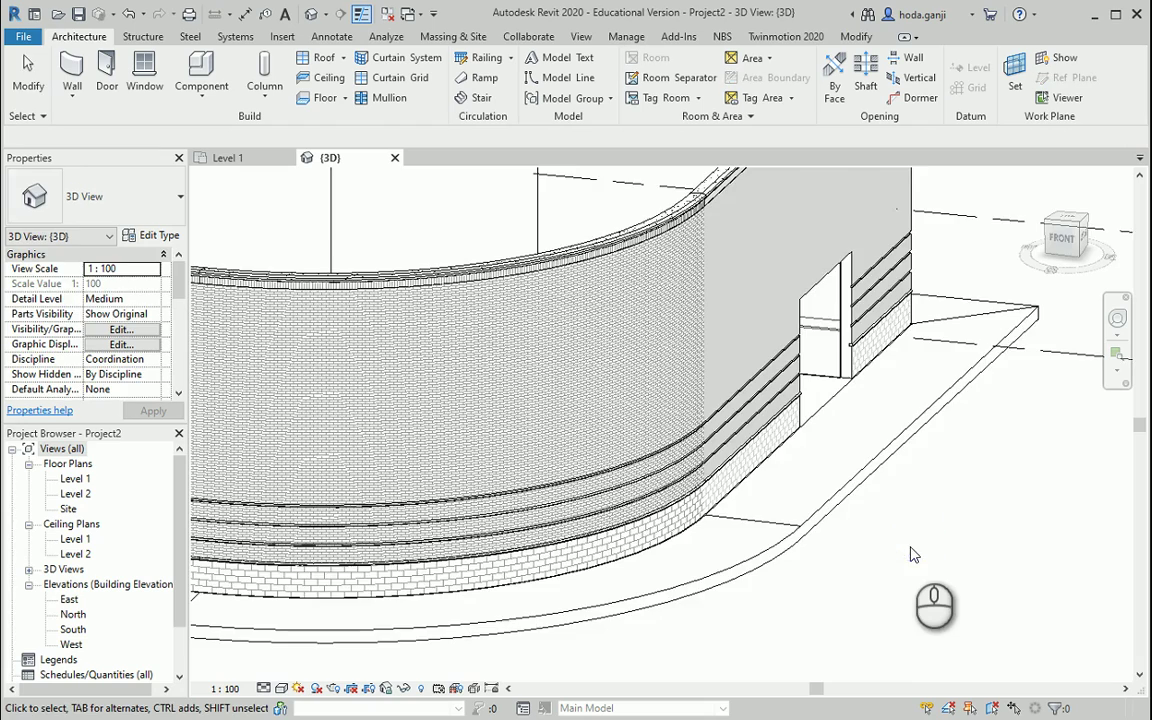
{"action": "middle_click_drag", "start_coordinate": [919, 484], "coordinate": [755, 494], "text": "shift"}
{"action": "scroll", "coordinate": [741, 491], "scroll_direction": "up", "scroll_amount": 2}
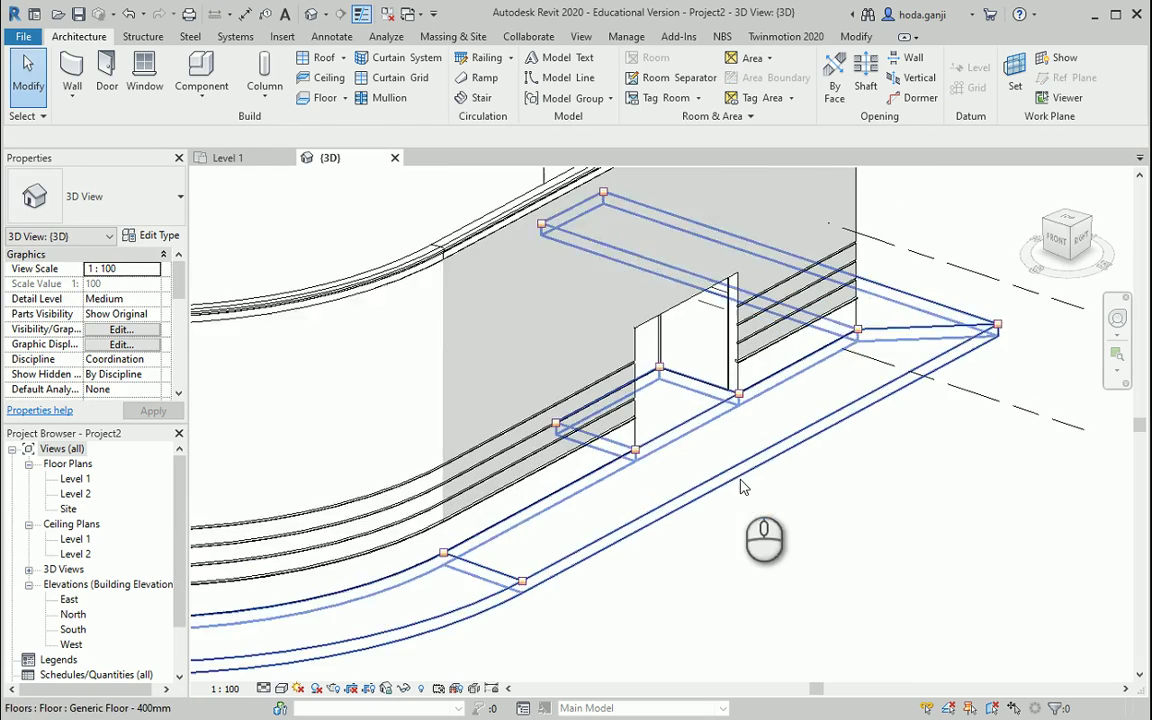
{"action": "scroll", "coordinate": [725, 419], "scroll_direction": "up", "scroll_amount": 4}
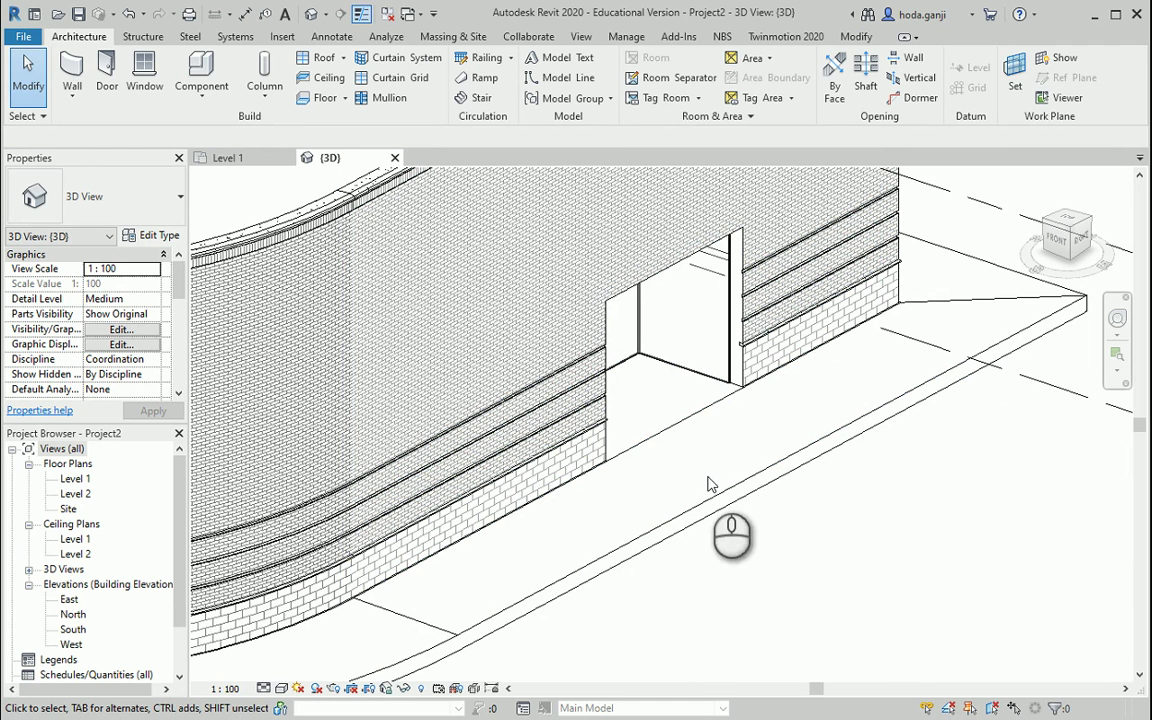
{"action": "left_click", "coordinate": [235, 158]}
{"action": "left_click", "coordinate": [787, 347]}
{"action": "scroll", "coordinate": [764, 388], "scroll_direction": "down", "scroll_amount": 2}
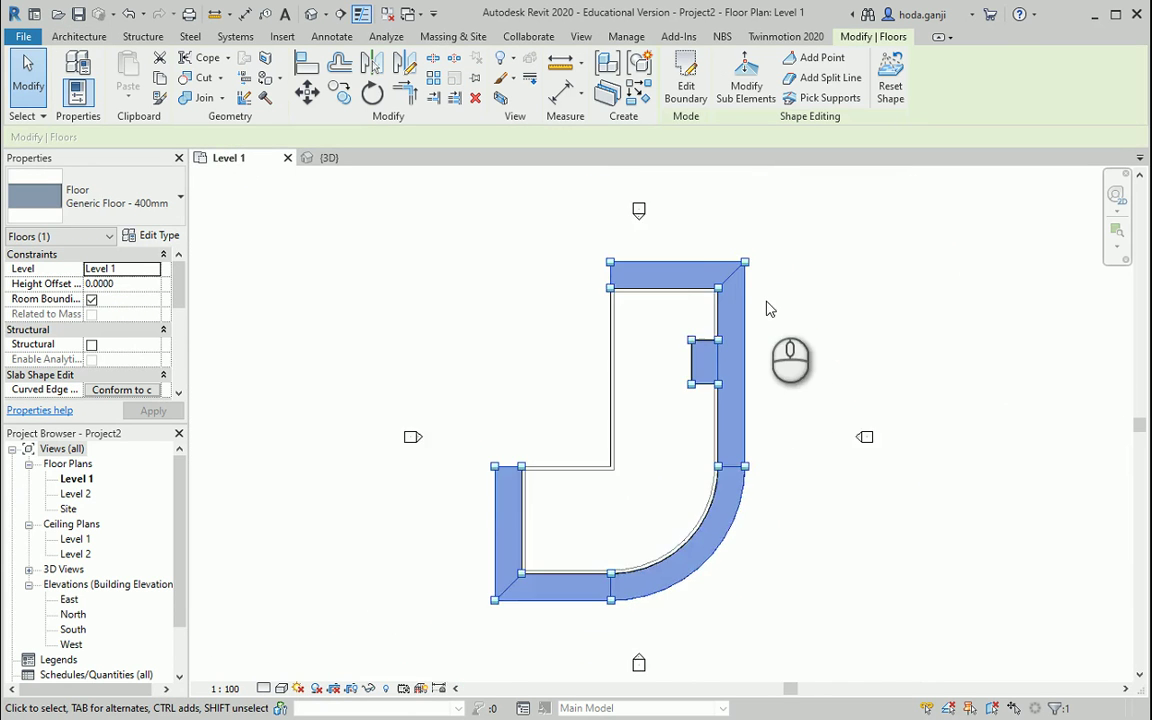
{"action": "scroll", "coordinate": [766, 303], "scroll_direction": "up", "scroll_amount": 3}
{"action": "left_click", "coordinate": [686, 86]}
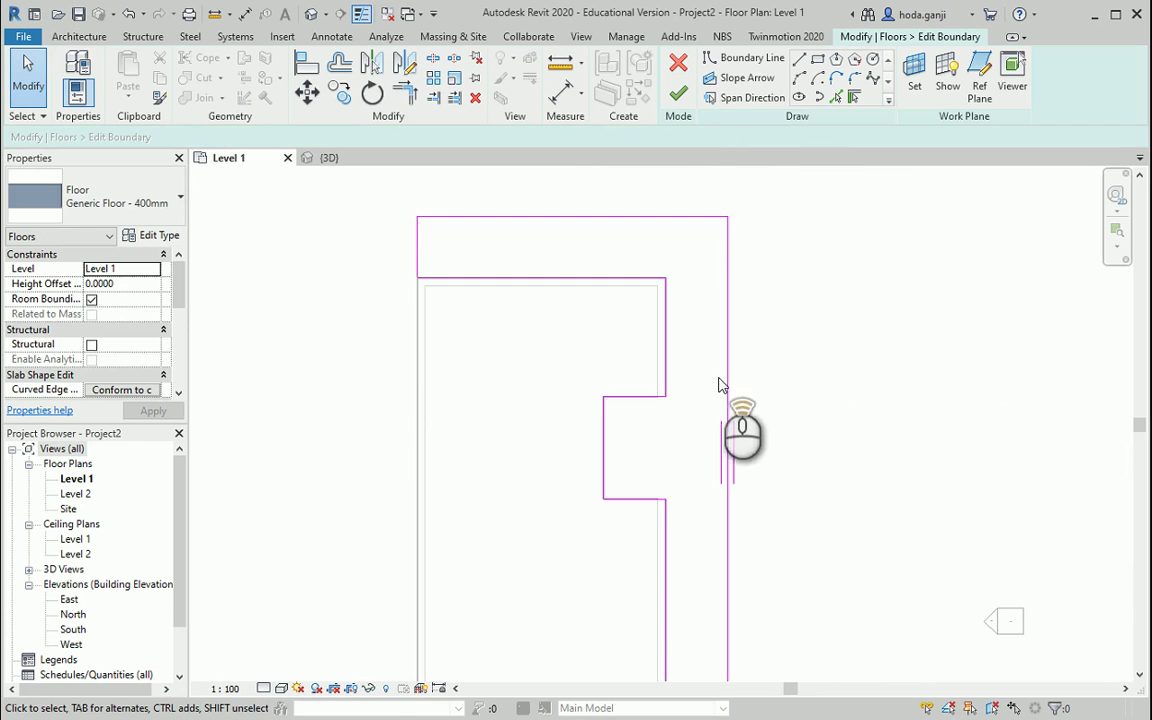
Step: Extend the entrance recess's two side lines out to the floor strip's east outer boundary line
{"action": "scroll", "coordinate": [720, 386], "scroll_direction": "up", "scroll_amount": 3}
{"action": "left_click", "coordinate": [744, 376]}
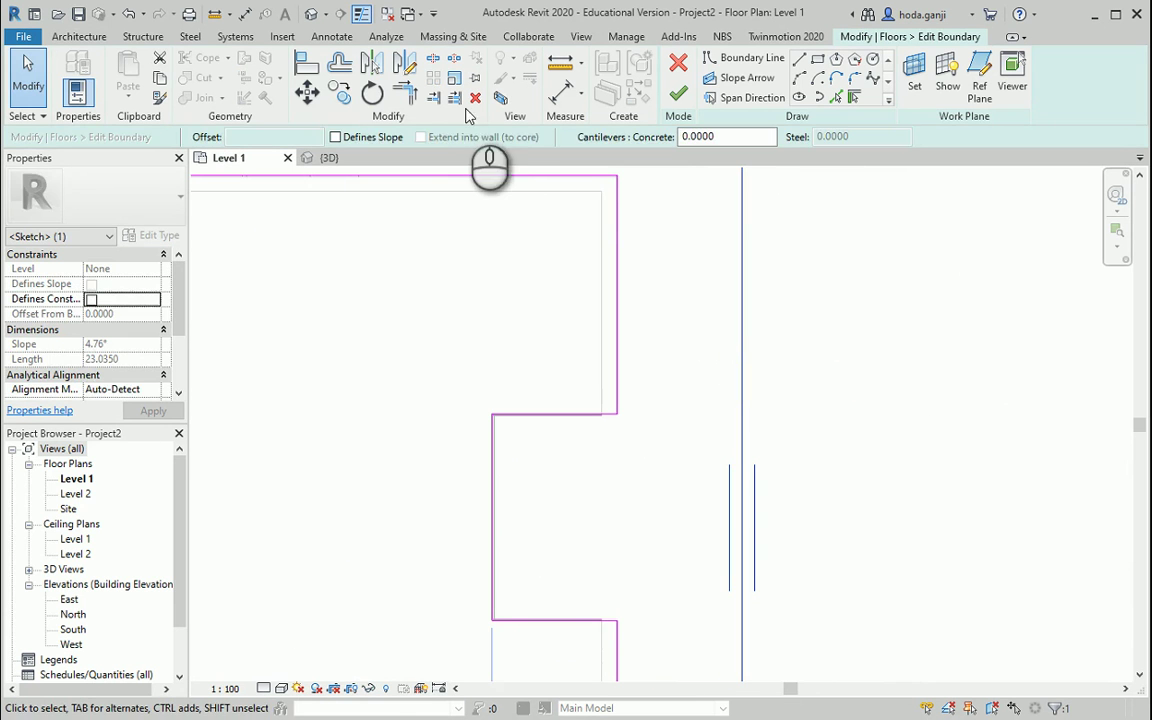
{"action": "left_click", "coordinate": [455, 97]}
{"action": "left_click", "coordinate": [741, 358]}
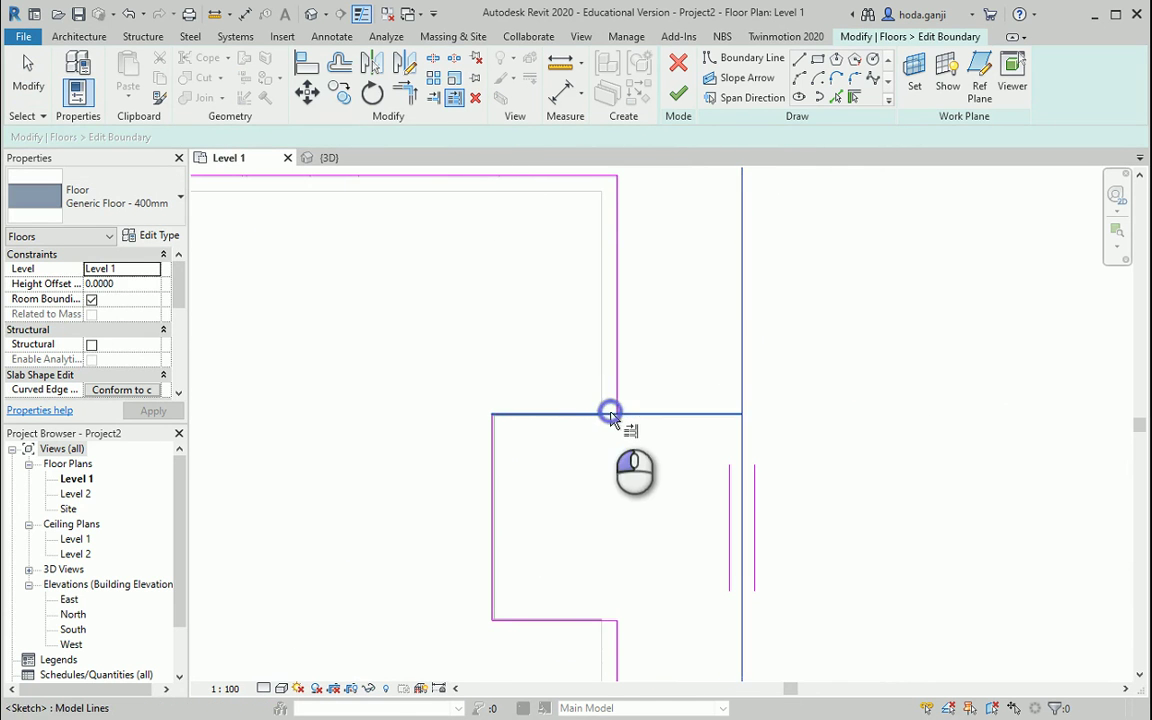
{"action": "left_click", "coordinate": [612, 620]}
{"action": "scroll", "coordinate": [694, 345], "scroll_direction": "down", "scroll_amount": 3}
{"action": "scroll", "coordinate": [717, 455], "scroll_direction": "up", "scroll_amount": 2}
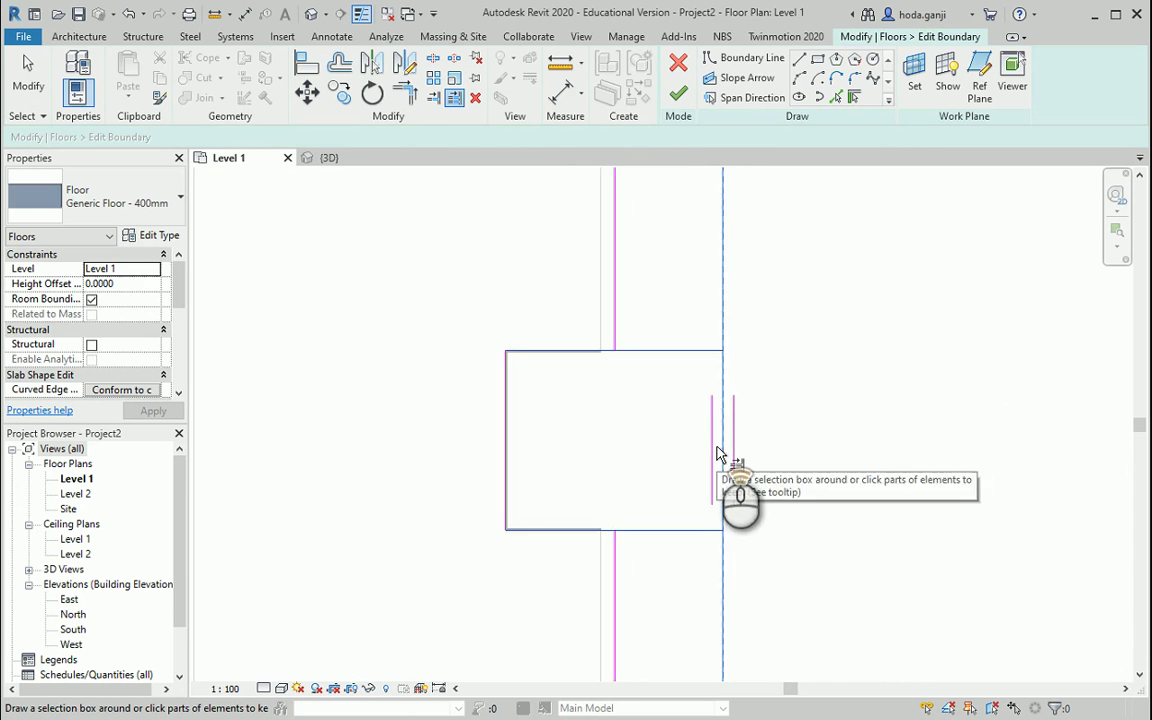
{"action": "scroll", "coordinate": [717, 455], "scroll_direction": "up", "scroll_amount": 2}
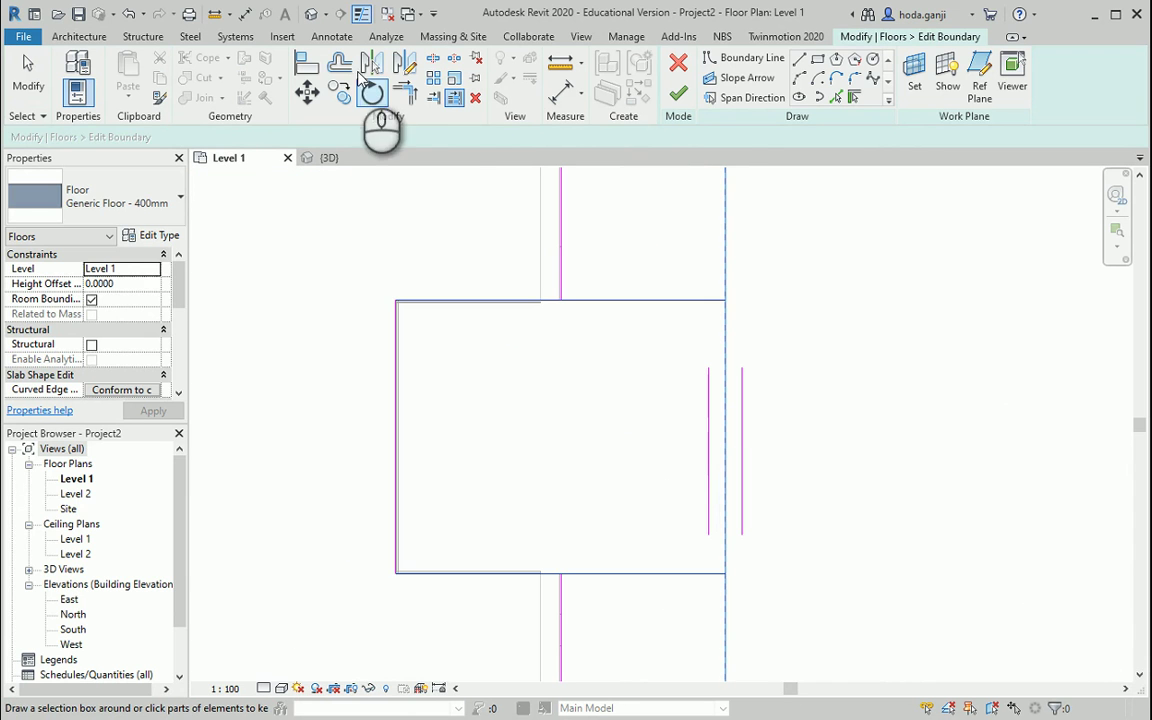
Step: Split the east outer boundary line just beyond both recess side lines and delete the segment between the splits
{"action": "left_click", "coordinate": [432, 60]}
{"action": "left_click", "coordinate": [724, 291]}
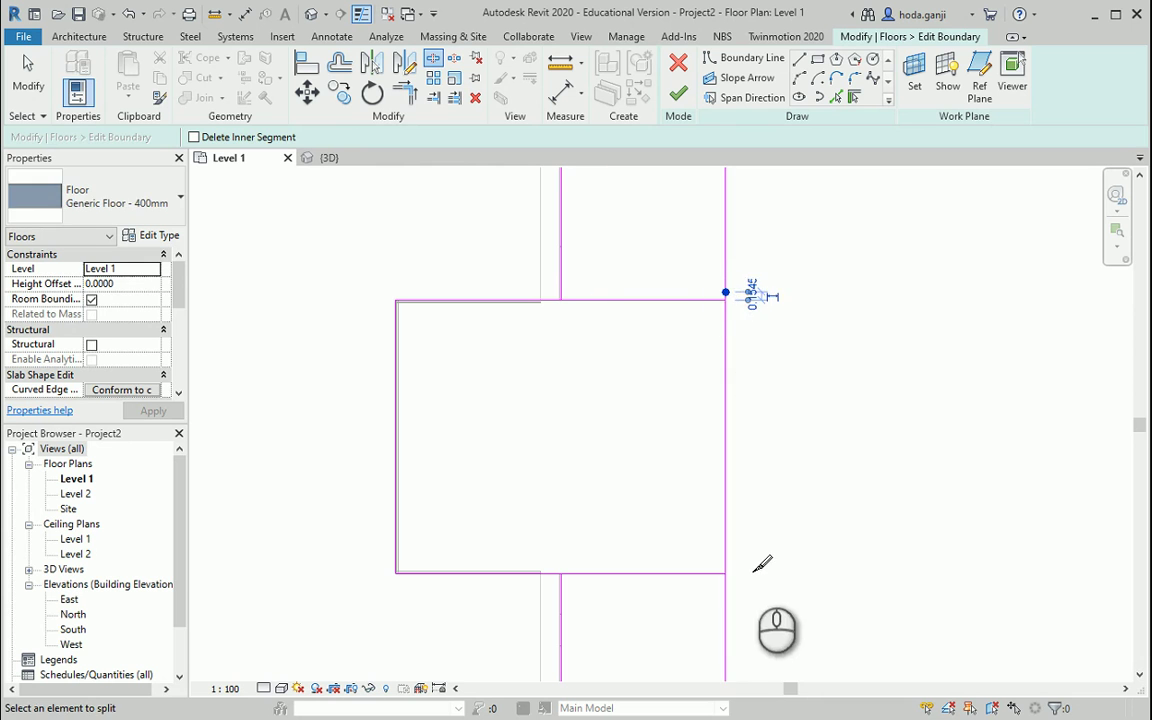
{"action": "left_click", "coordinate": [724, 586]}
{"action": "key", "text": "Escape"}
{"action": "left_click", "coordinate": [728, 445]}
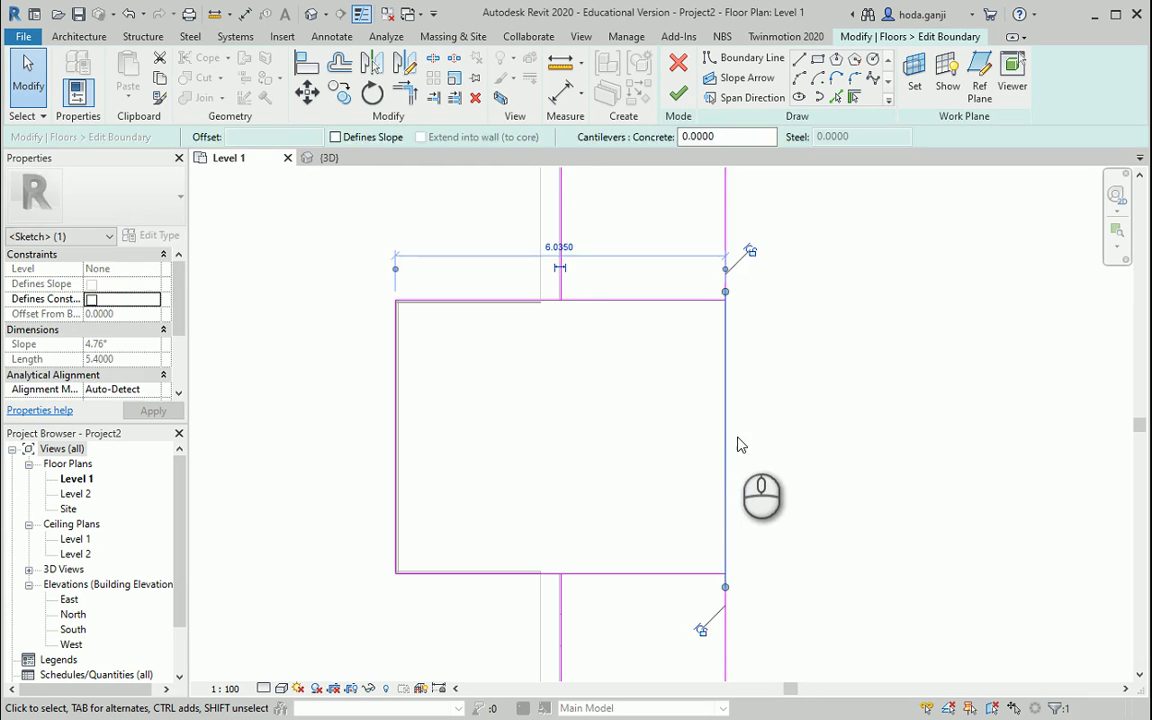
{"action": "key", "text": "Delete"}
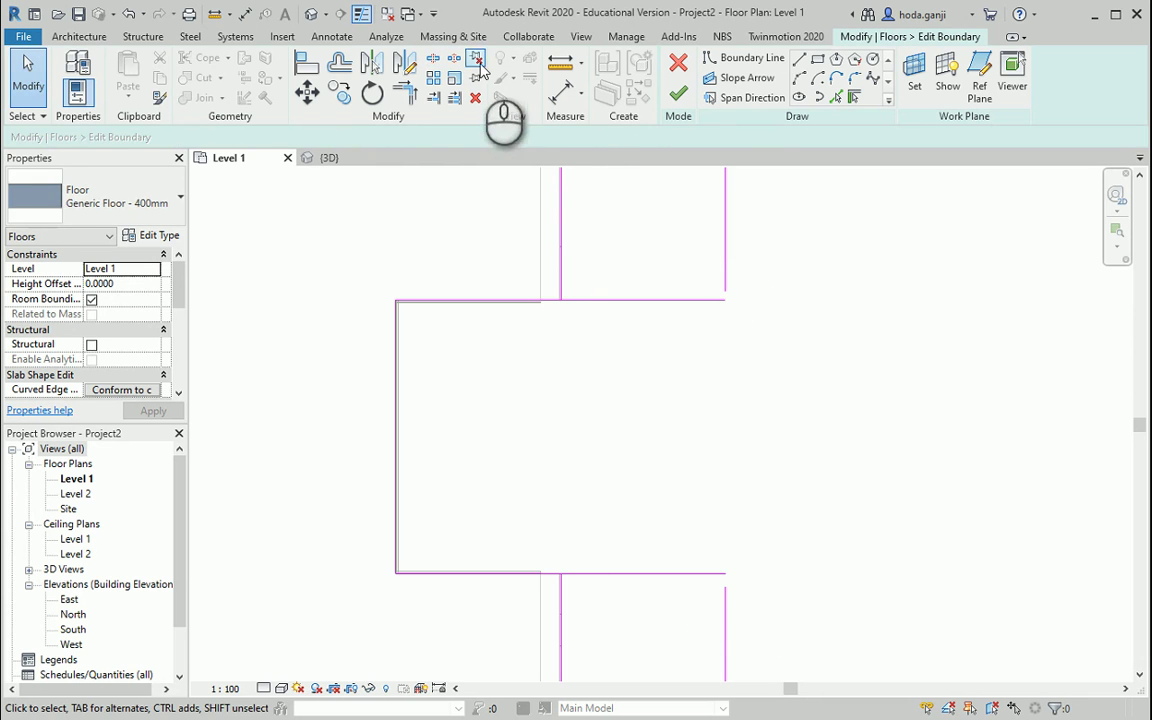
Step: Trim the extended side lines to corners with the strip's inner and outer edges on both sides of the entrance gap
{"action": "left_click", "coordinate": [406, 93]}
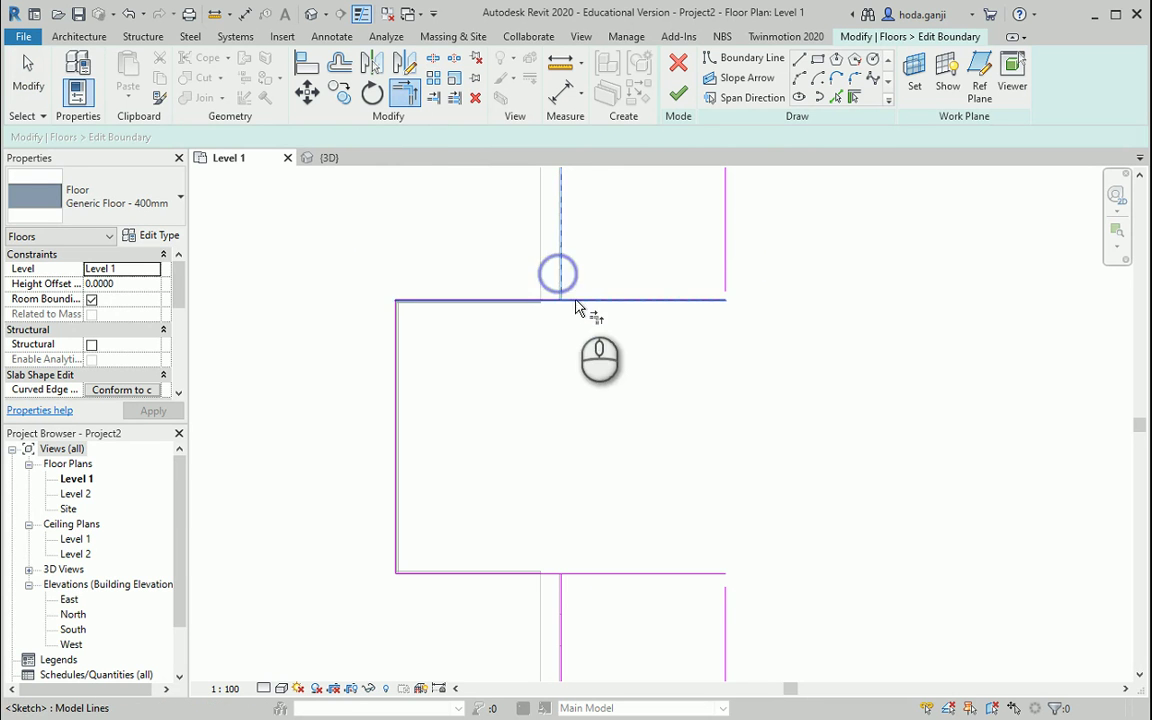
{"action": "left_click", "coordinate": [712, 299]}
{"action": "scroll", "coordinate": [712, 299], "scroll_direction": "down", "scroll_amount": 1}
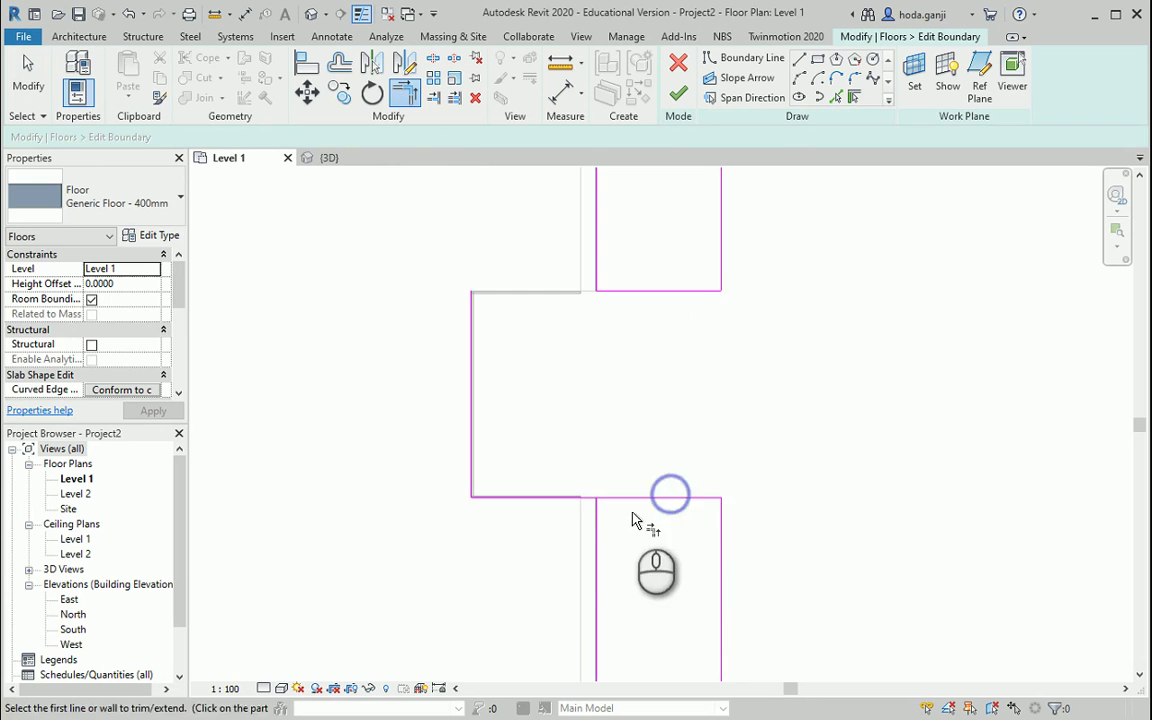
{"action": "left_click", "coordinate": [598, 517]}
{"action": "key", "text": "Escape"}
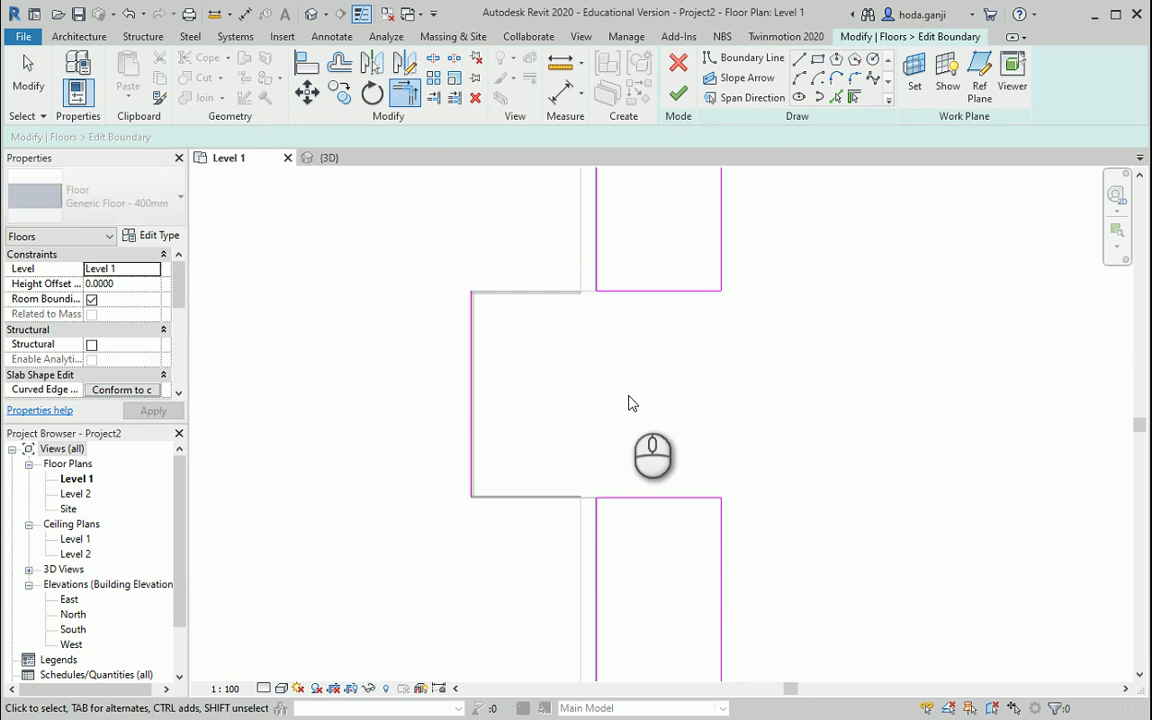
Step: Delete the entrance recess's leftover back line from the sketch, finish the boundary edit and dismiss the warning
{"action": "left_click", "coordinate": [473, 410]}
{"action": "left_click", "coordinate": [755, 452]}
{"action": "scroll", "coordinate": [745, 435], "scroll_direction": "down", "scroll_amount": 1}
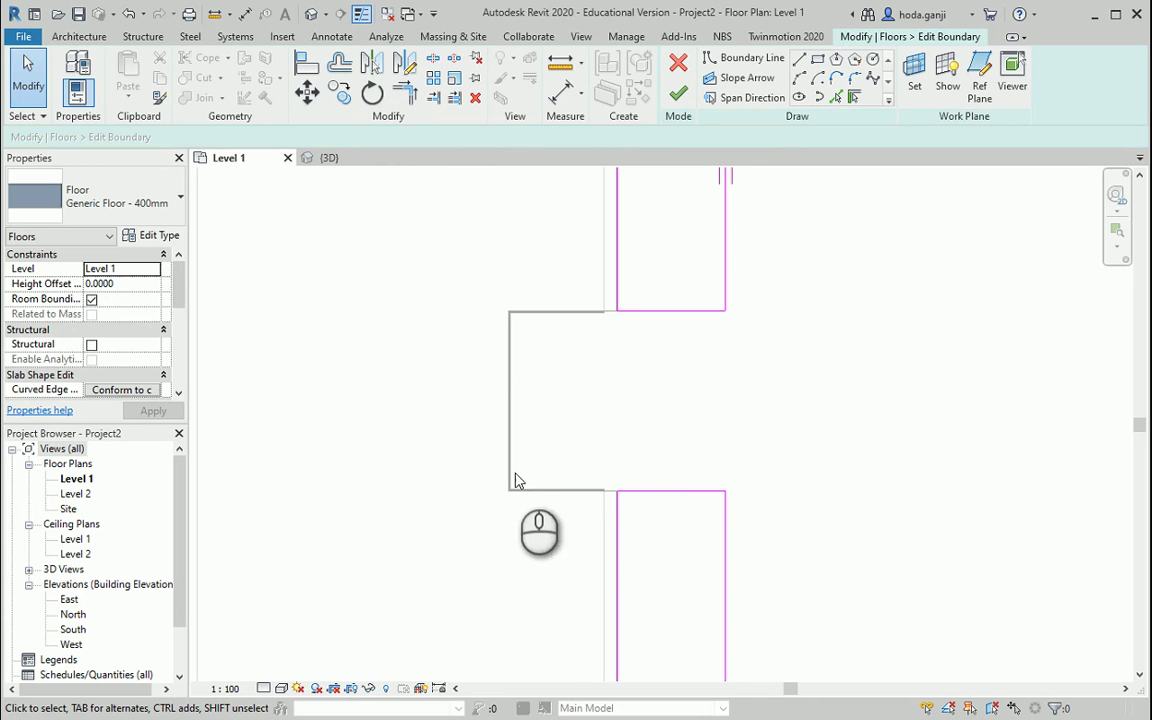
{"action": "scroll", "coordinate": [729, 313], "scroll_direction": "down", "scroll_amount": 3}
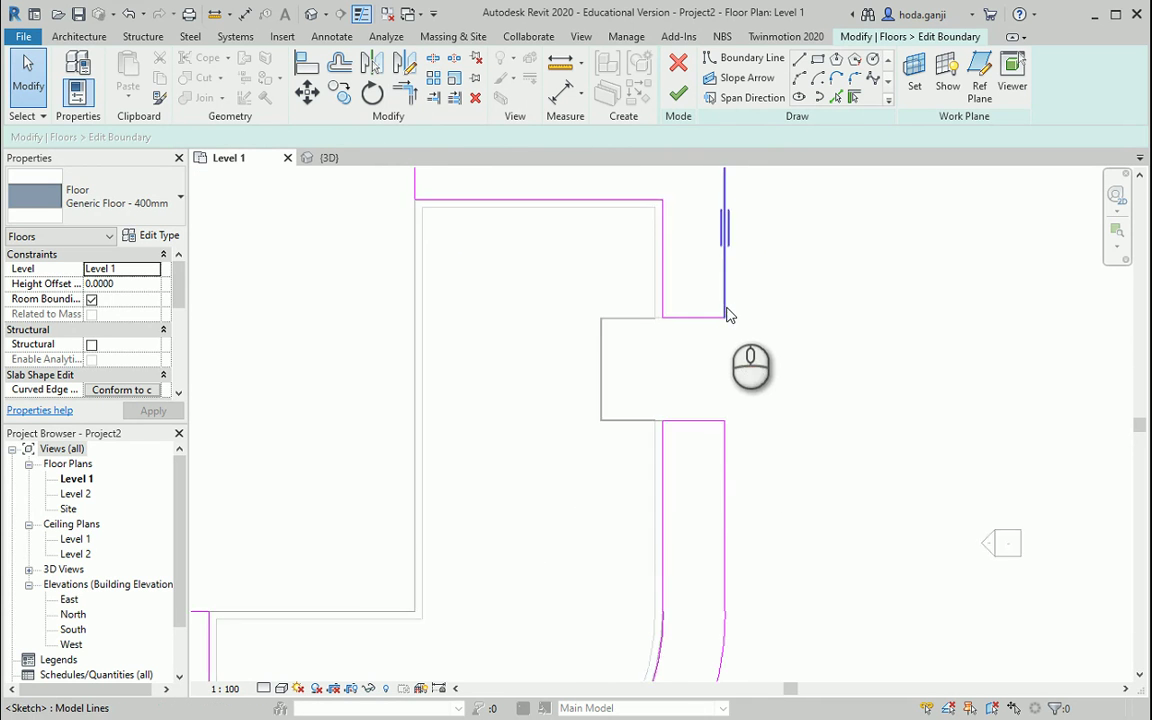
{"action": "scroll", "coordinate": [729, 313], "scroll_direction": "down", "scroll_amount": 3}
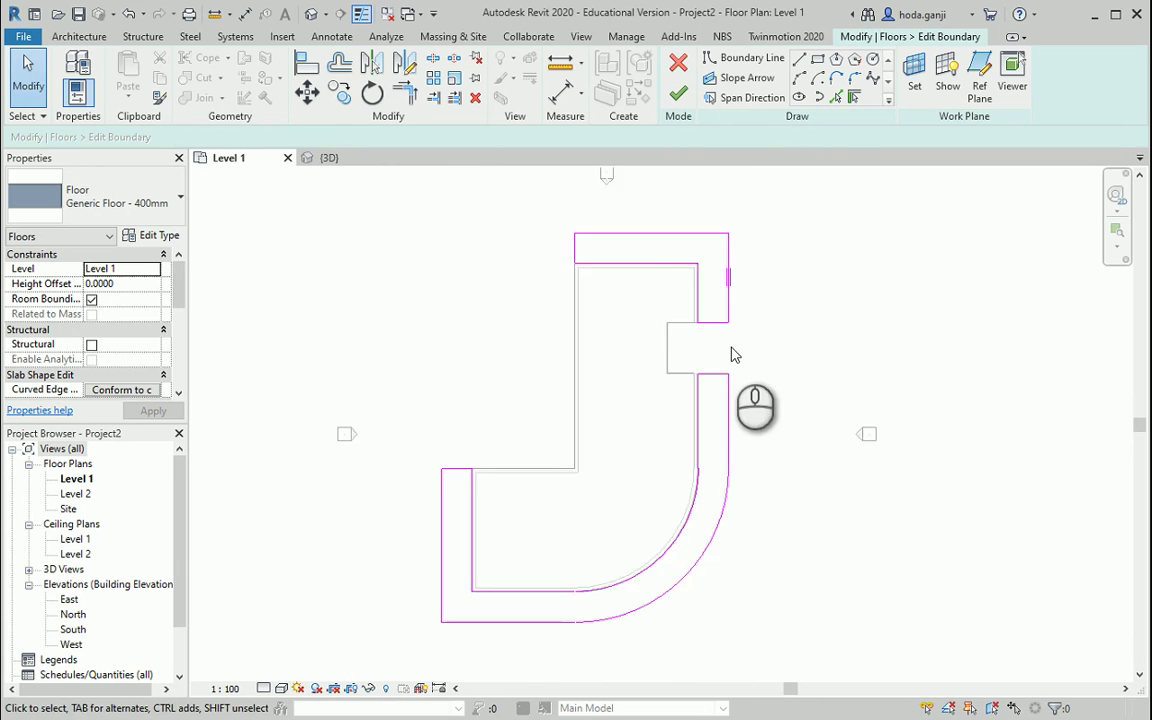
{"action": "scroll", "coordinate": [728, 395], "scroll_direction": "up", "scroll_amount": 4}
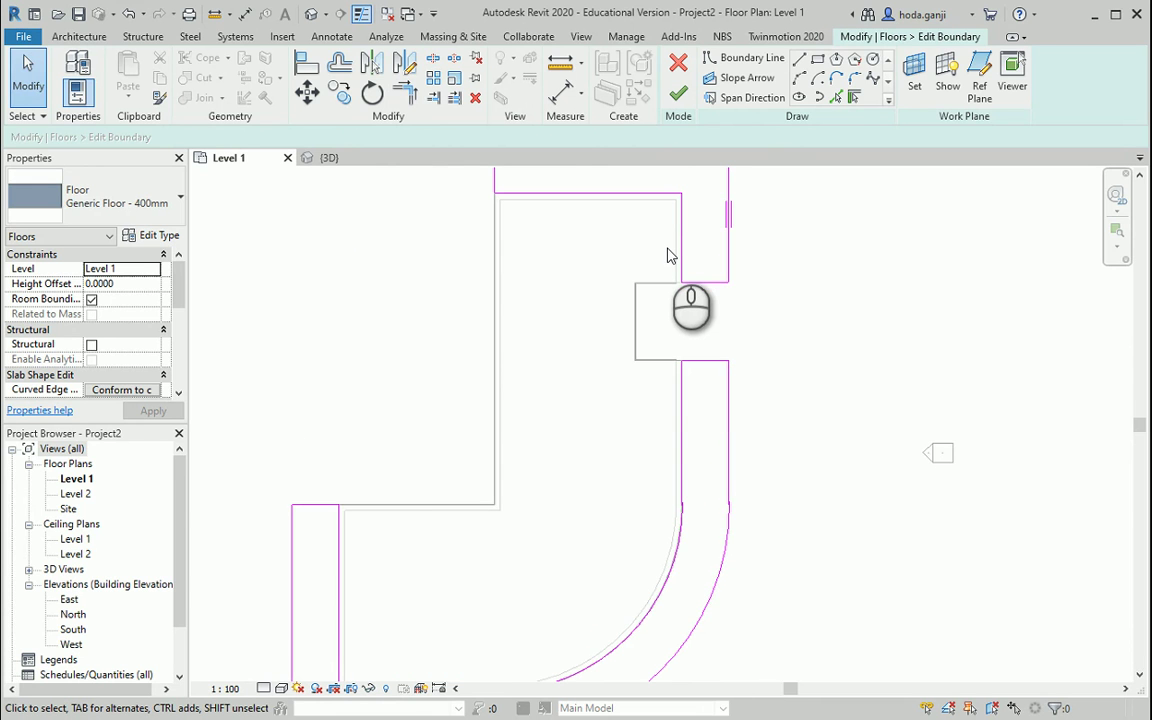
{"action": "scroll", "coordinate": [672, 259], "scroll_direction": "down", "scroll_amount": 3}
{"action": "scroll", "coordinate": [664, 266], "scroll_direction": "up", "scroll_amount": 3}
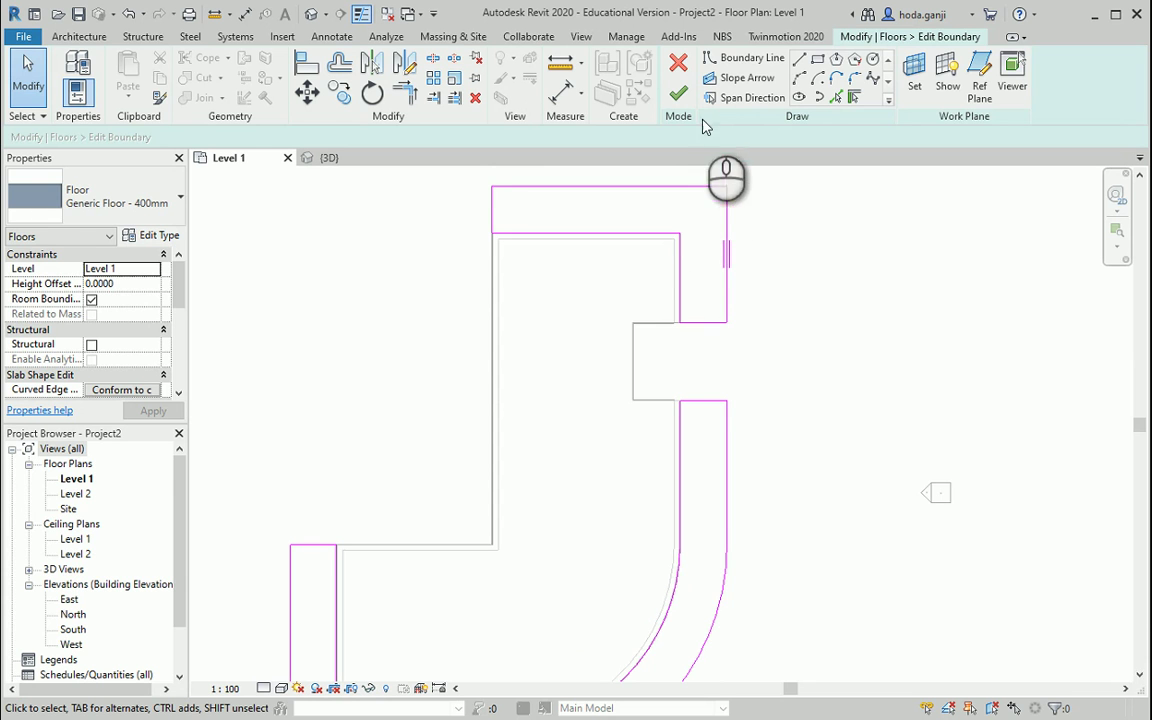
{"action": "left_click", "coordinate": [680, 91]}
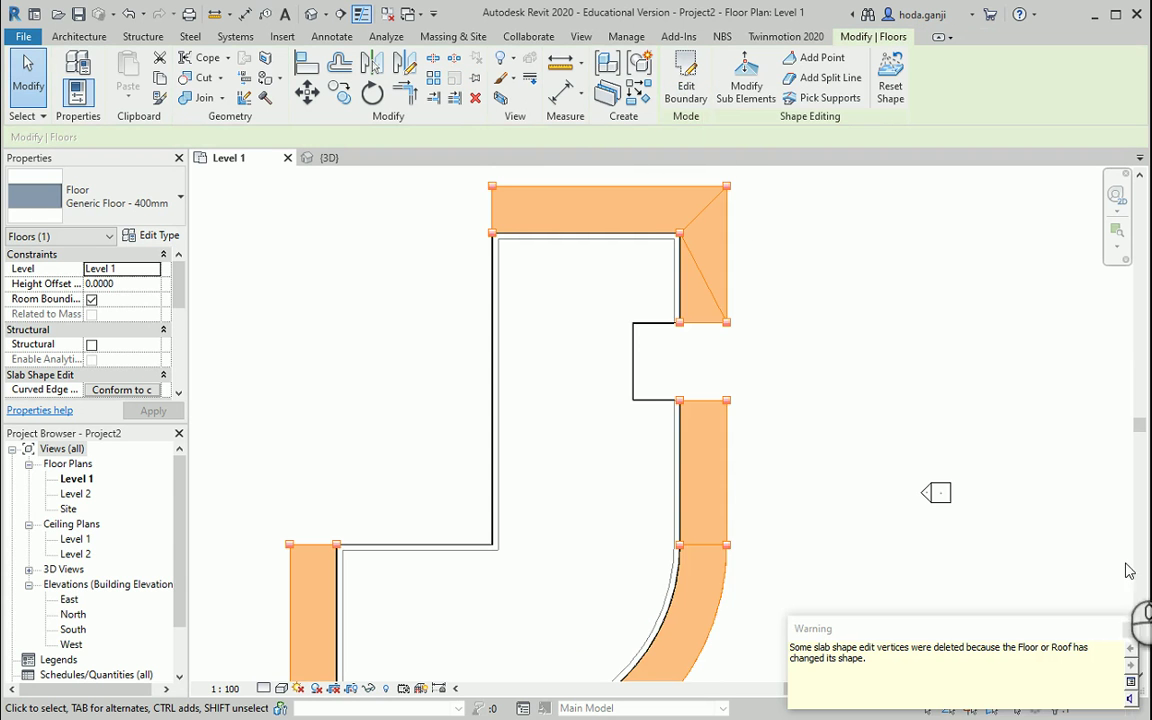
{"action": "left_click", "coordinate": [1131, 630]}
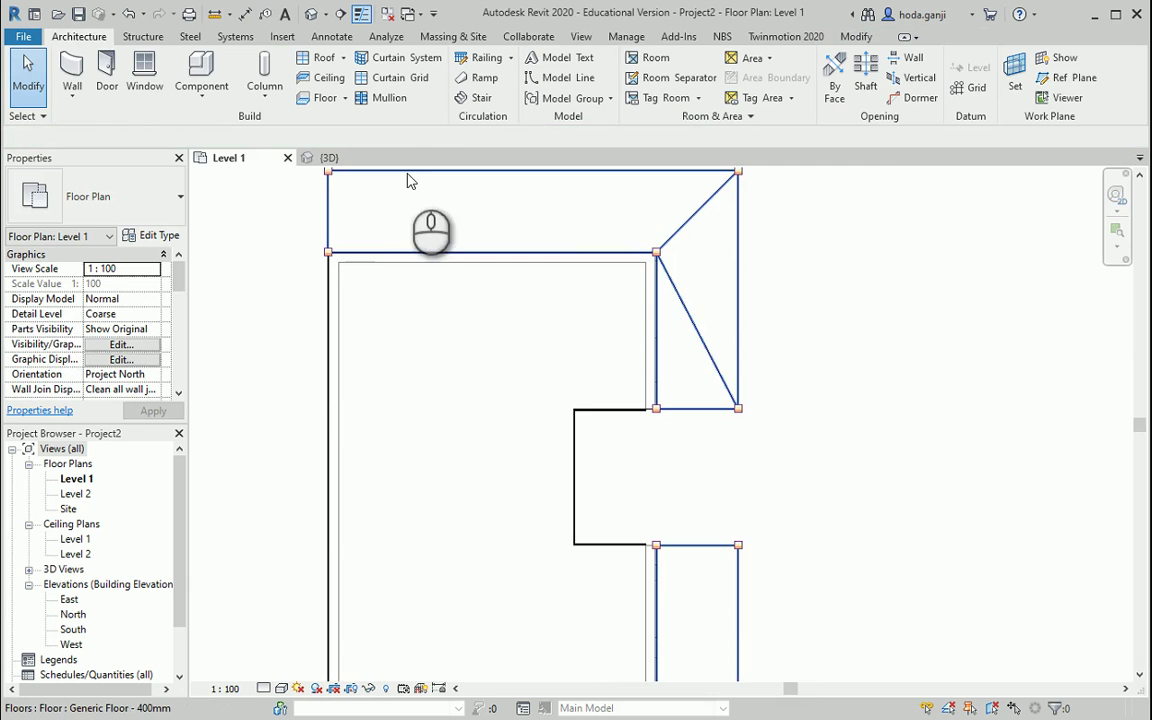
Step: Check the entrance gap in the floor strip in 3D and select the strip in the Level 1 plan
{"action": "left_click", "coordinate": [324, 157]}
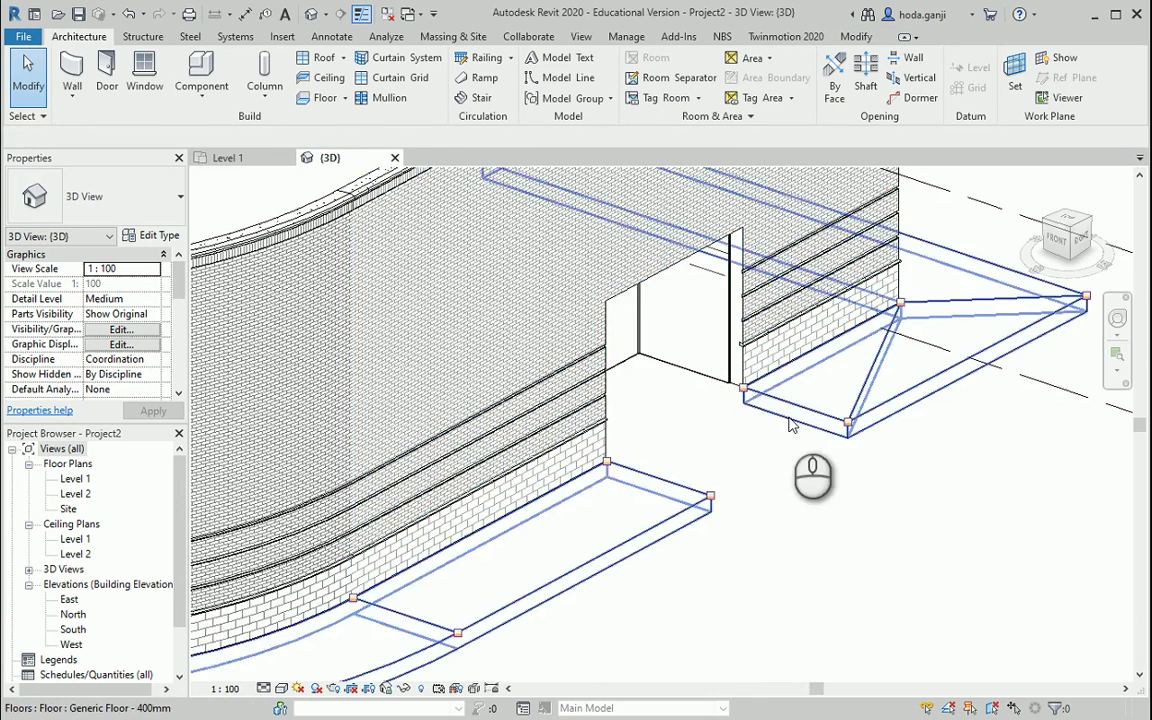
{"action": "left_click", "coordinate": [228, 157]}
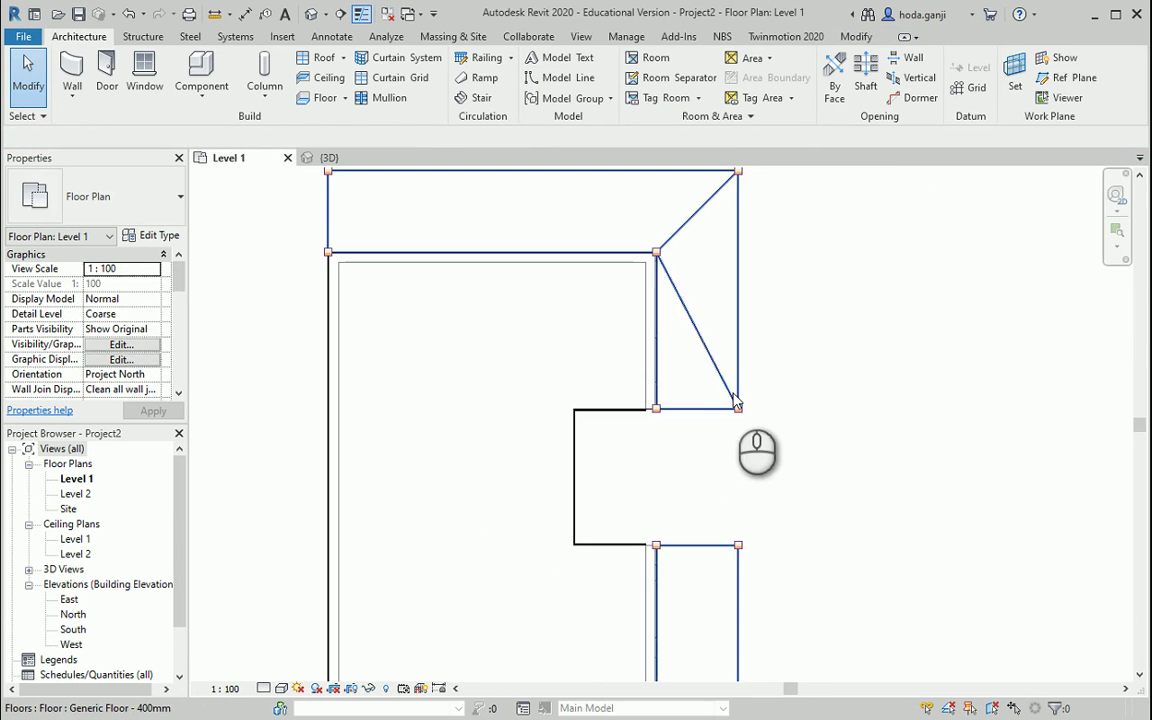
{"action": "left_click", "coordinate": [745, 458]}
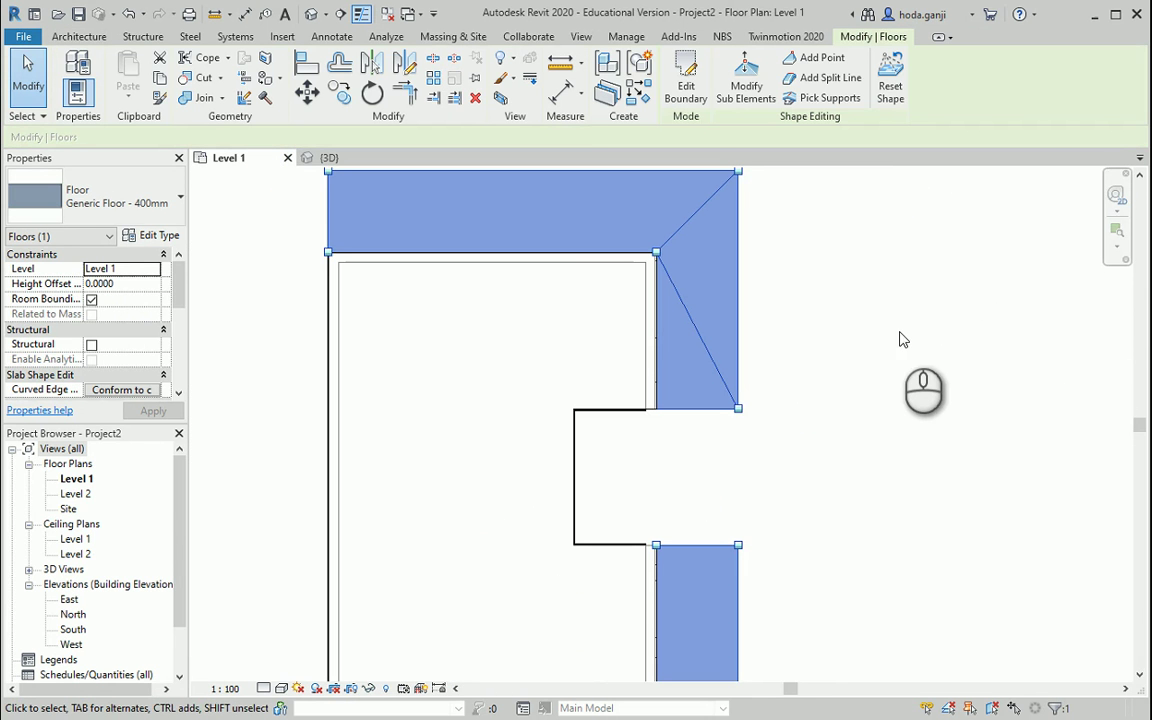
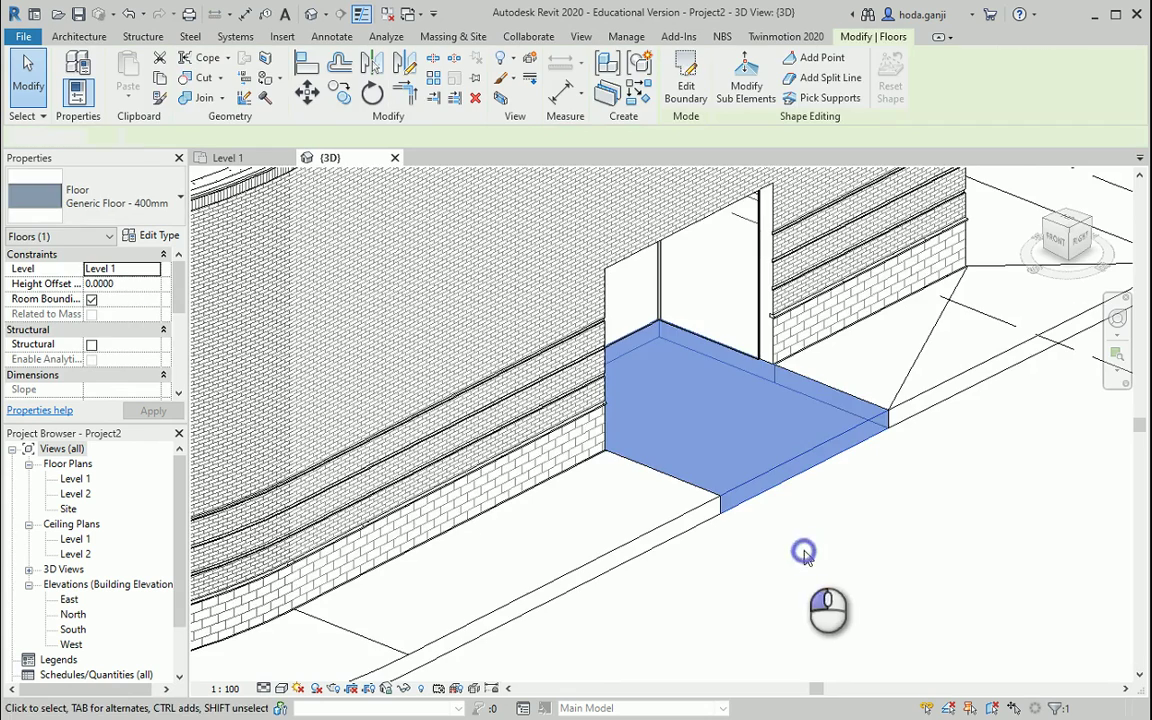
Step: Examine the separate entrance floor slab in 3D and how its edges meet the sloped floor strip
{"action": "middle_click_drag", "start_coordinate": [880, 556], "coordinate": [826, 550], "text": "shift"}
{"action": "scroll", "coordinate": [837, 479], "scroll_direction": "up", "scroll_amount": 1}
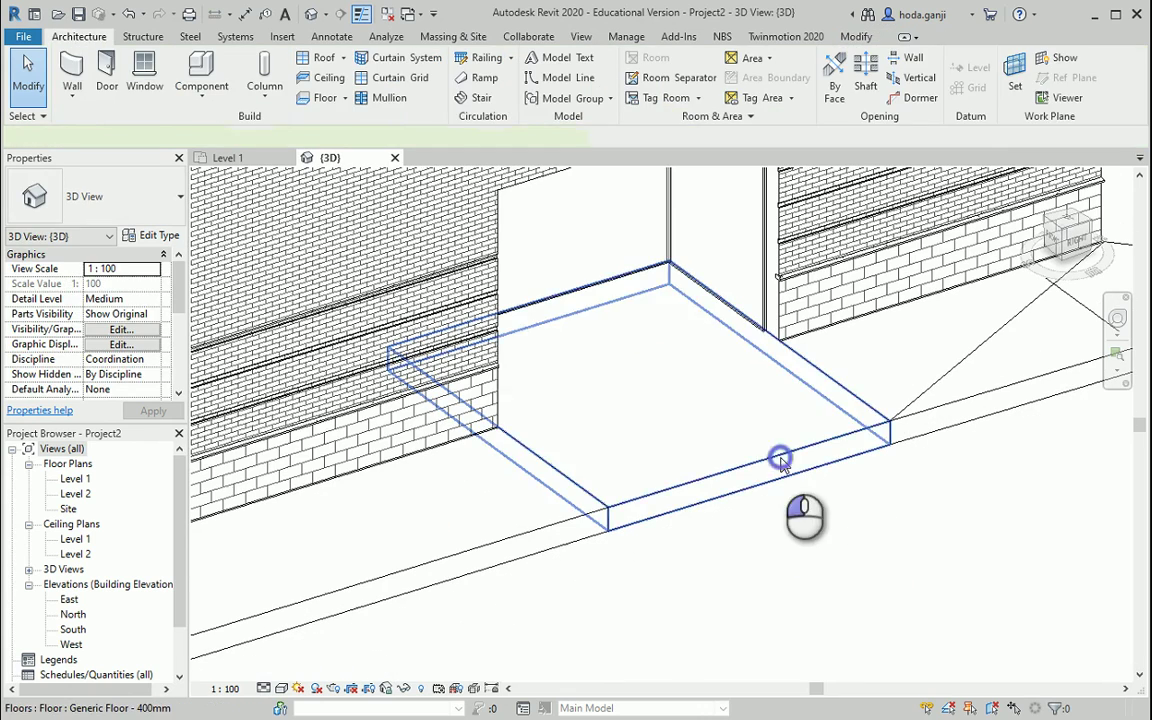
{"action": "left_click", "coordinate": [792, 466]}
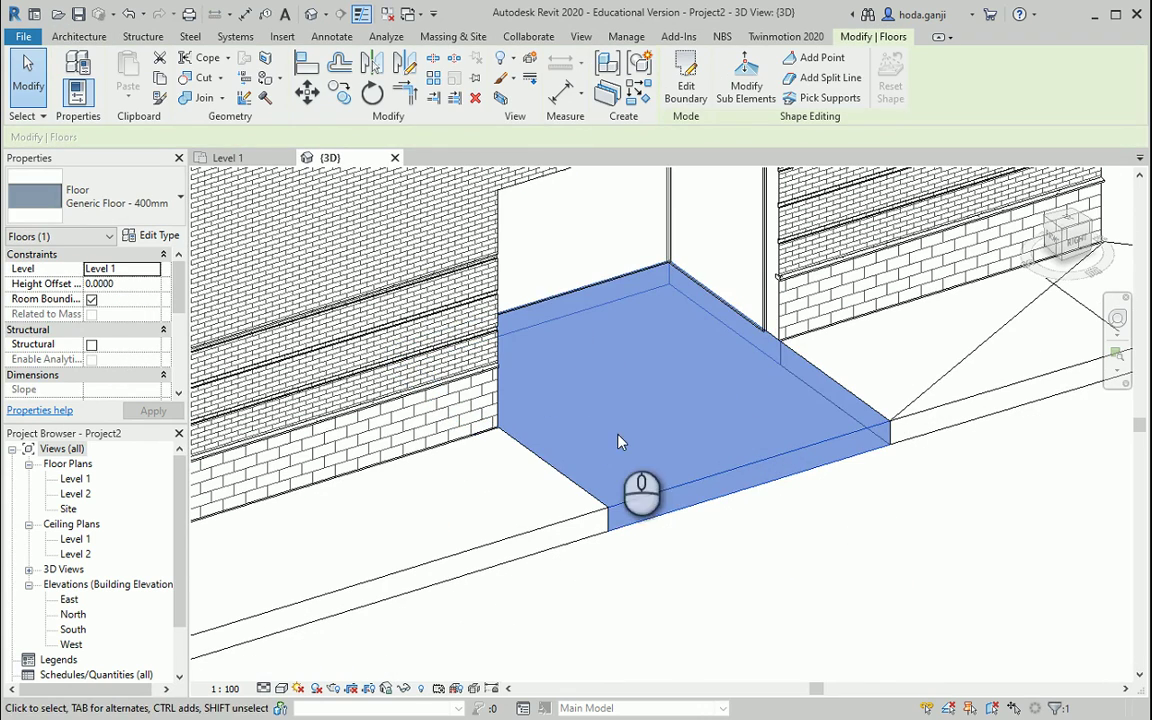
{"action": "scroll", "coordinate": [674, 337], "scroll_direction": "up", "scroll_amount": 3}
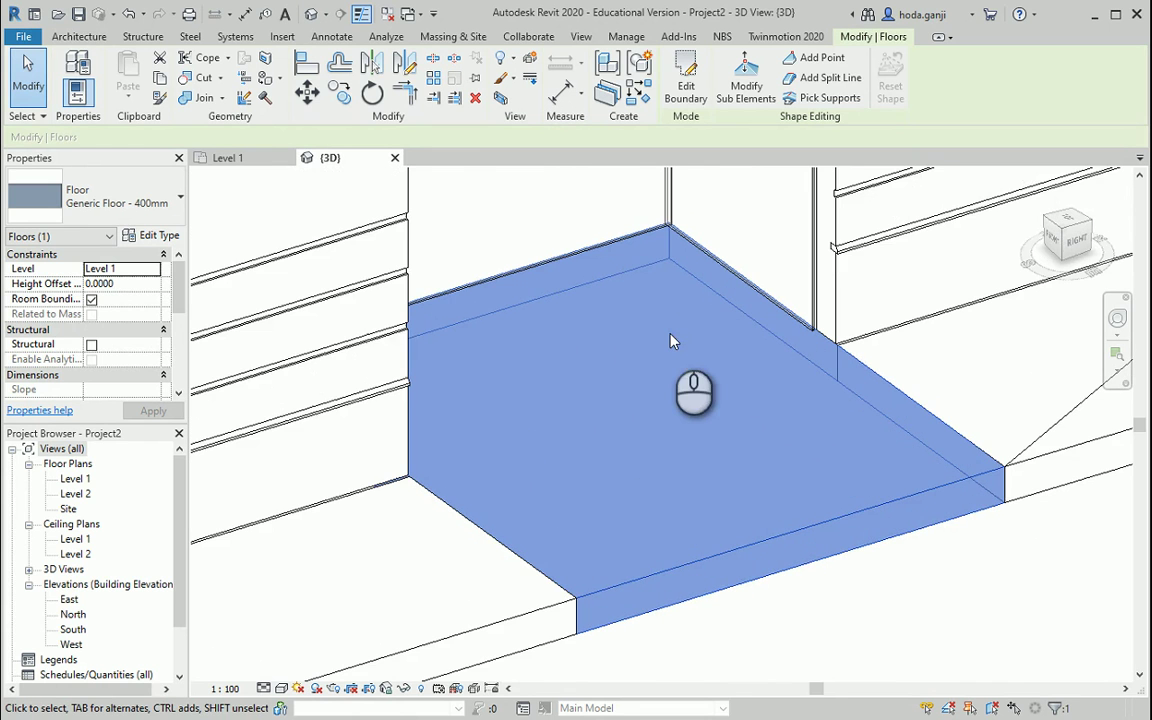
{"action": "left_click", "coordinate": [804, 614]}
{"action": "scroll", "coordinate": [804, 614], "scroll_direction": "down", "scroll_amount": 3}
{"action": "scroll", "coordinate": [766, 545], "scroll_direction": "up", "scroll_amount": 1}
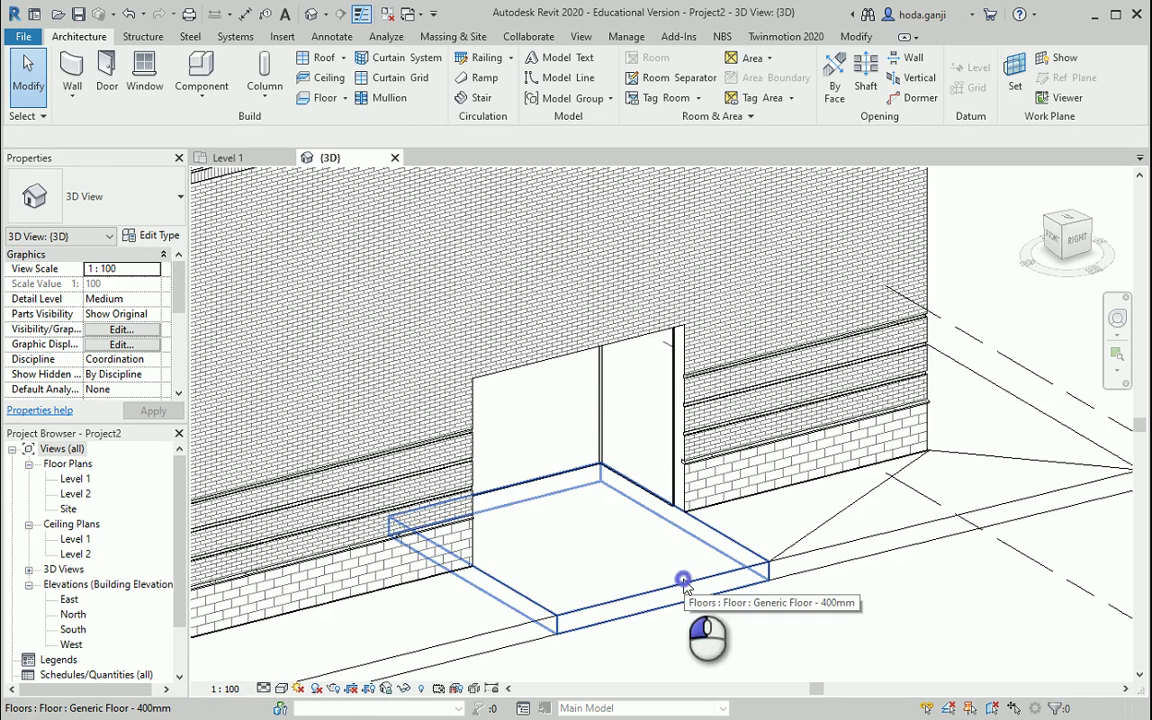
Step: Duplicate the entrance slab's floor type as Generic Floor - 400mm 2
{"action": "left_click", "coordinate": [684, 584]}
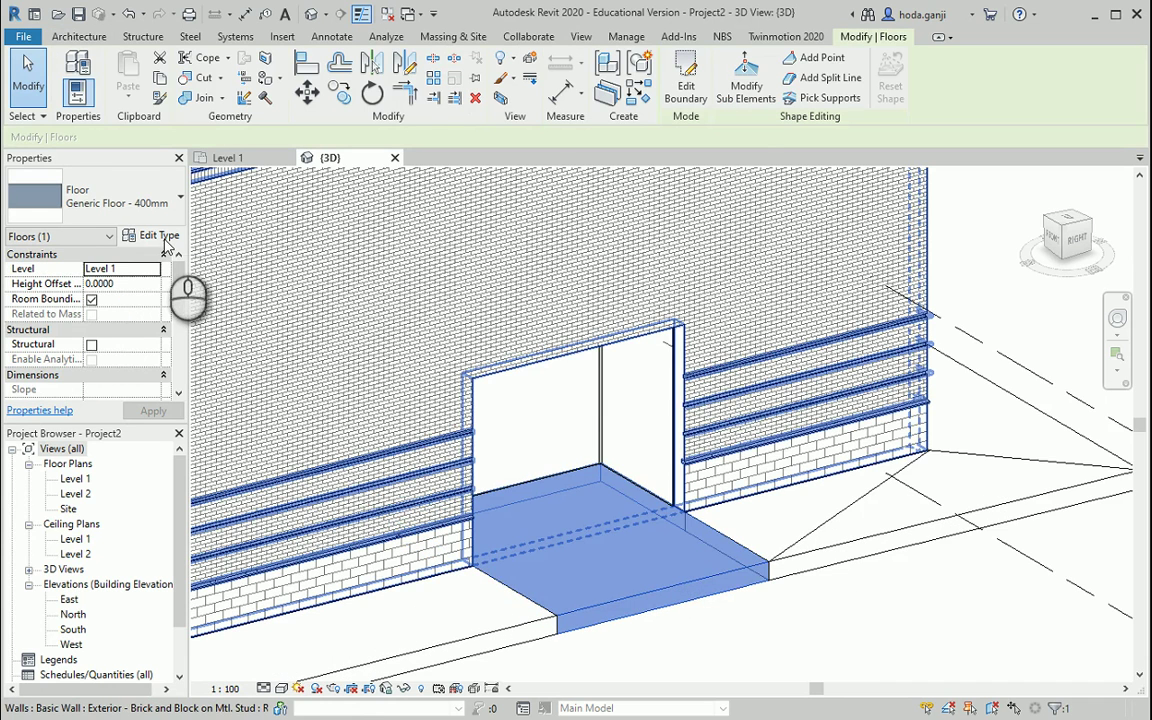
{"action": "left_click", "coordinate": [158, 235]}
{"action": "left_click", "coordinate": [702, 172]}
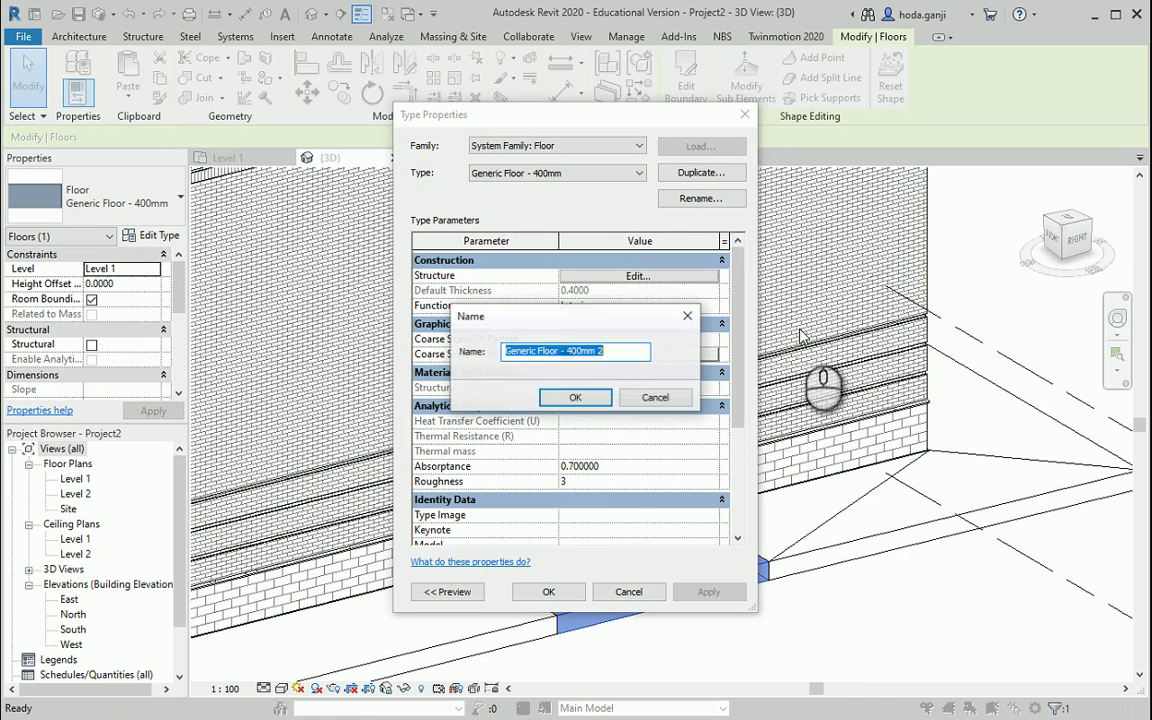
{"action": "left_click", "coordinate": [576, 398]}
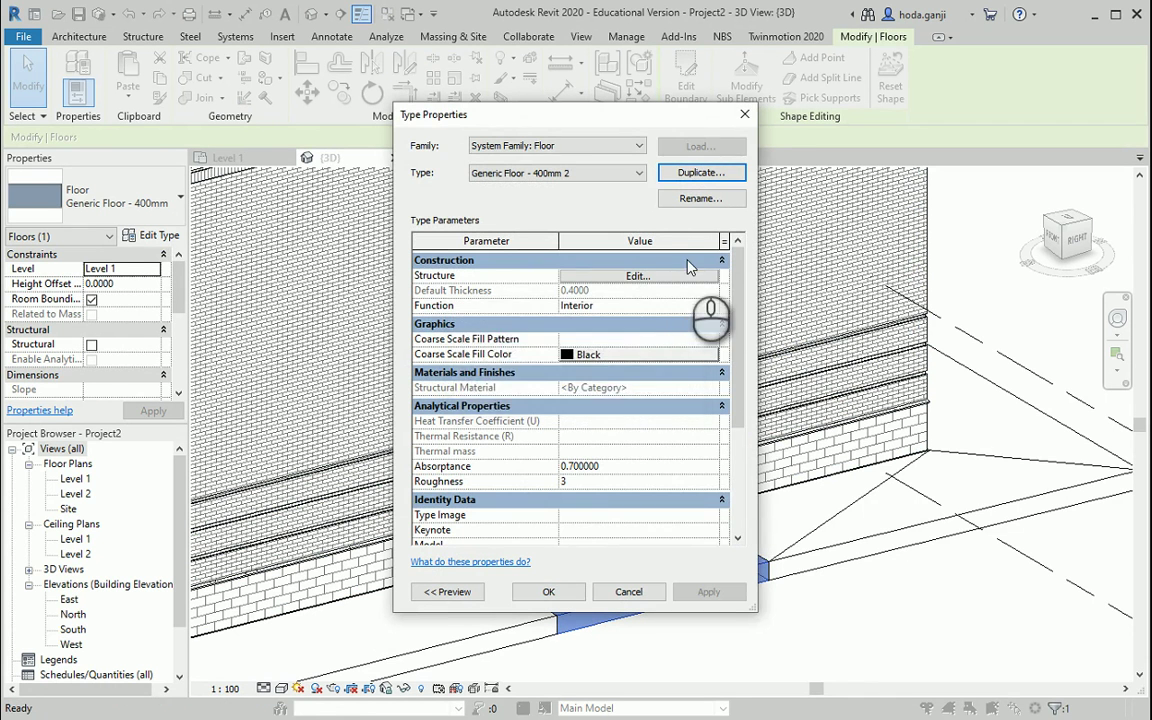
Step: Insert a new structure layer above the upper core boundary in the duplicated floor type's assembly
{"action": "left_click", "coordinate": [660, 274]}
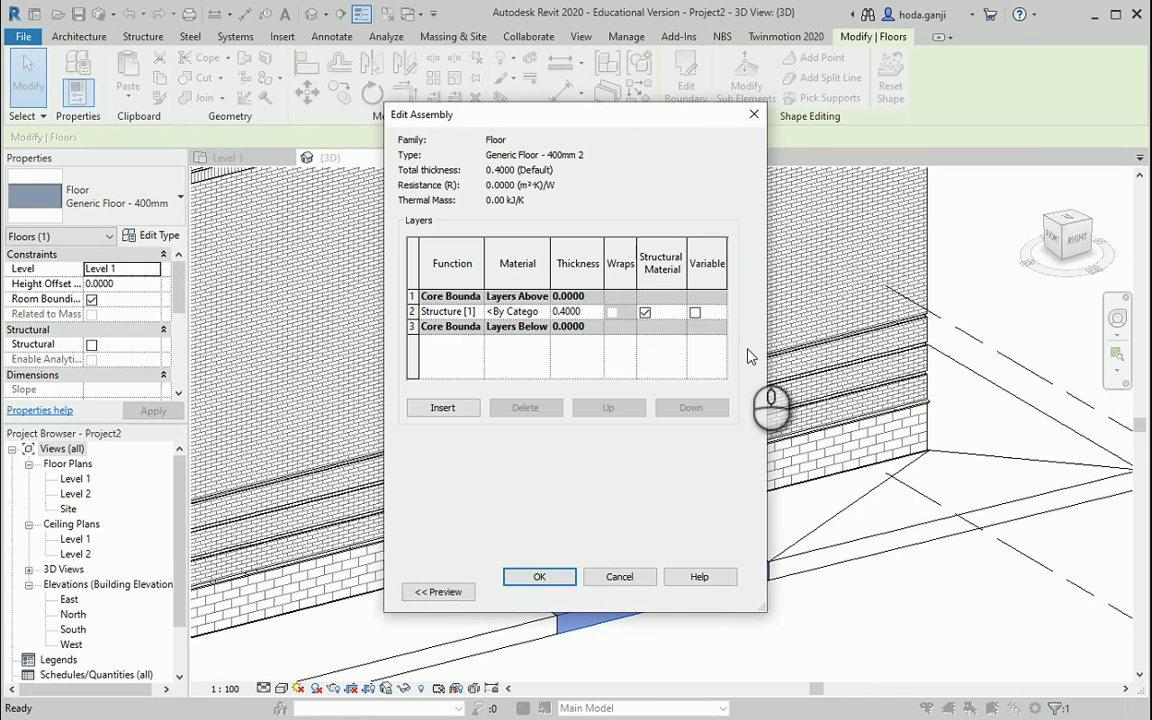
{"action": "left_click", "coordinate": [413, 311]}
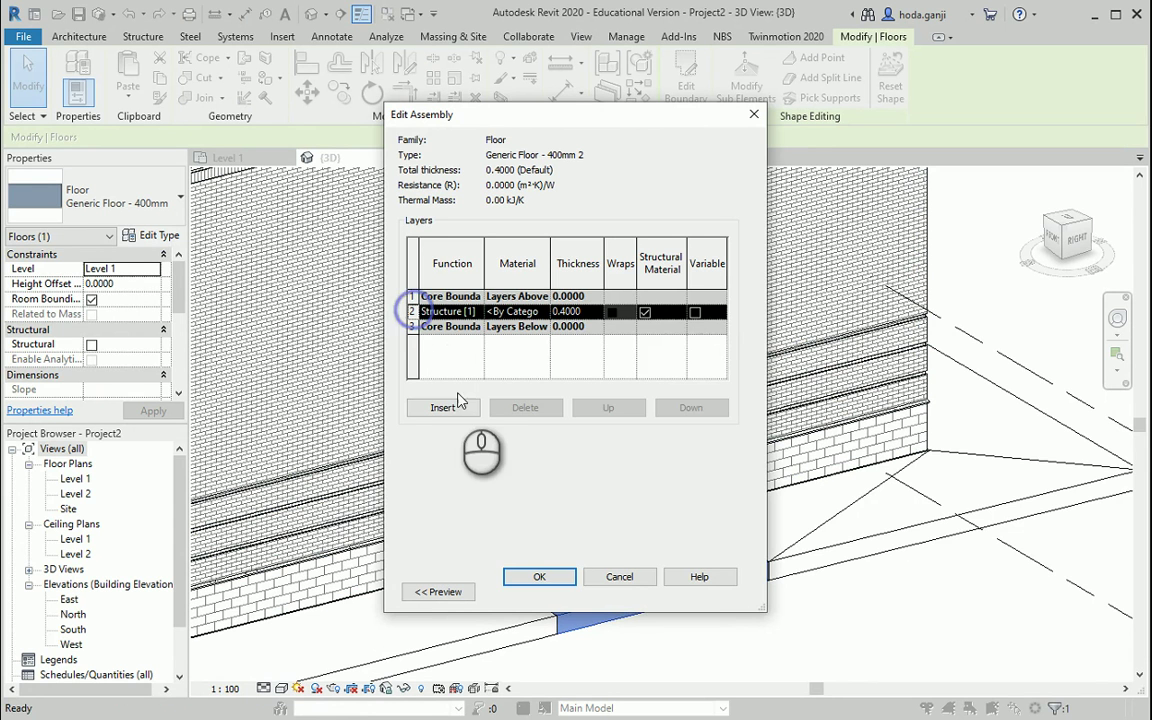
{"action": "left_click", "coordinate": [443, 407]}
{"action": "left_click", "coordinate": [610, 409]}
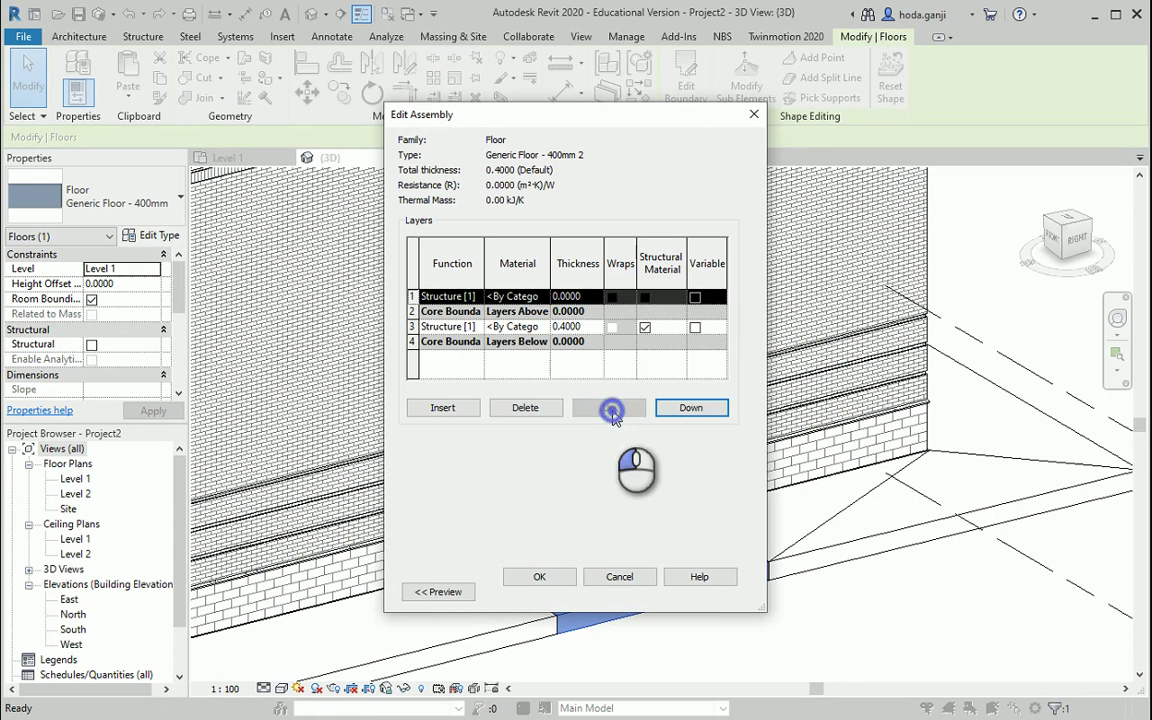
Step: Set the core structure layer's thickness to 0.3 and the new top layer's thickness to 0.1
{"action": "left_click", "coordinate": [594, 325]}
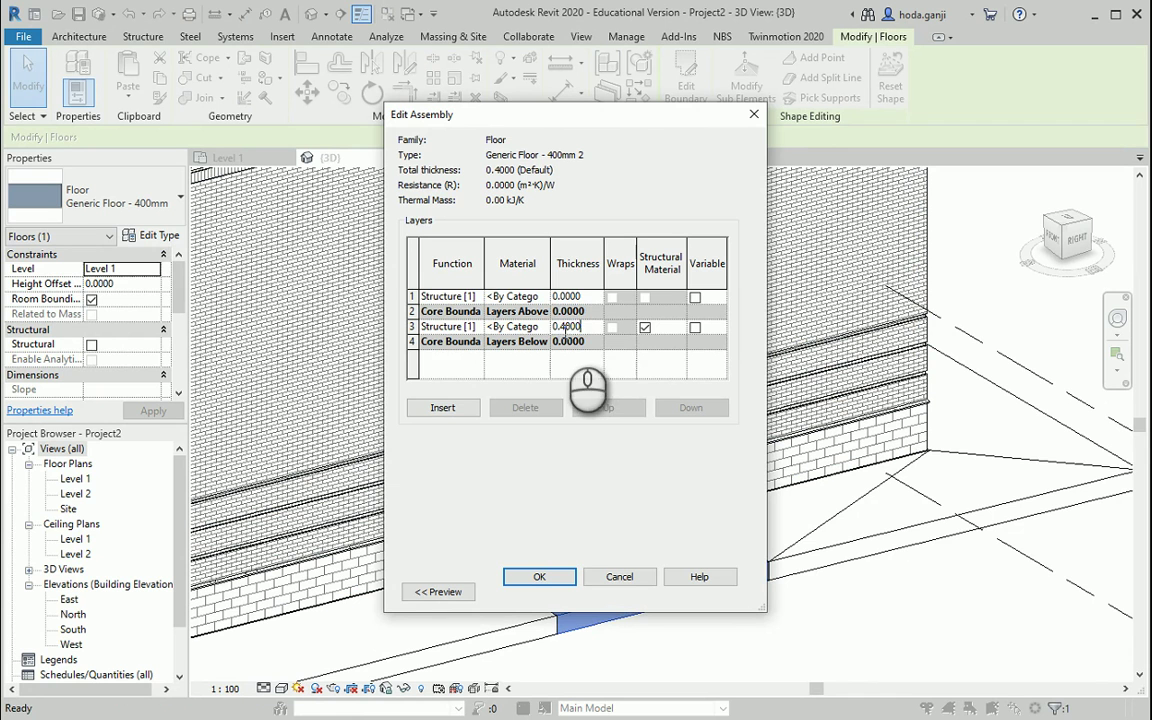
{"action": "left_click_drag", "start_coordinate": [560, 330], "coordinate": [630, 337]}
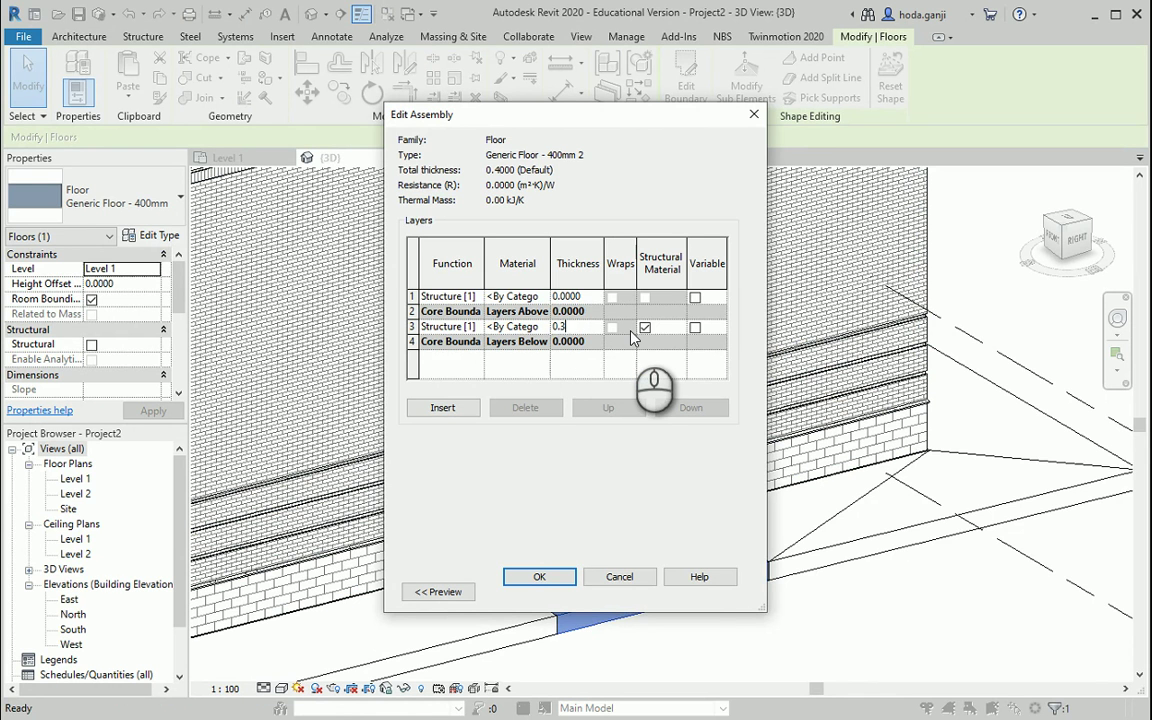
{"action": "left_click", "coordinate": [568, 296]}
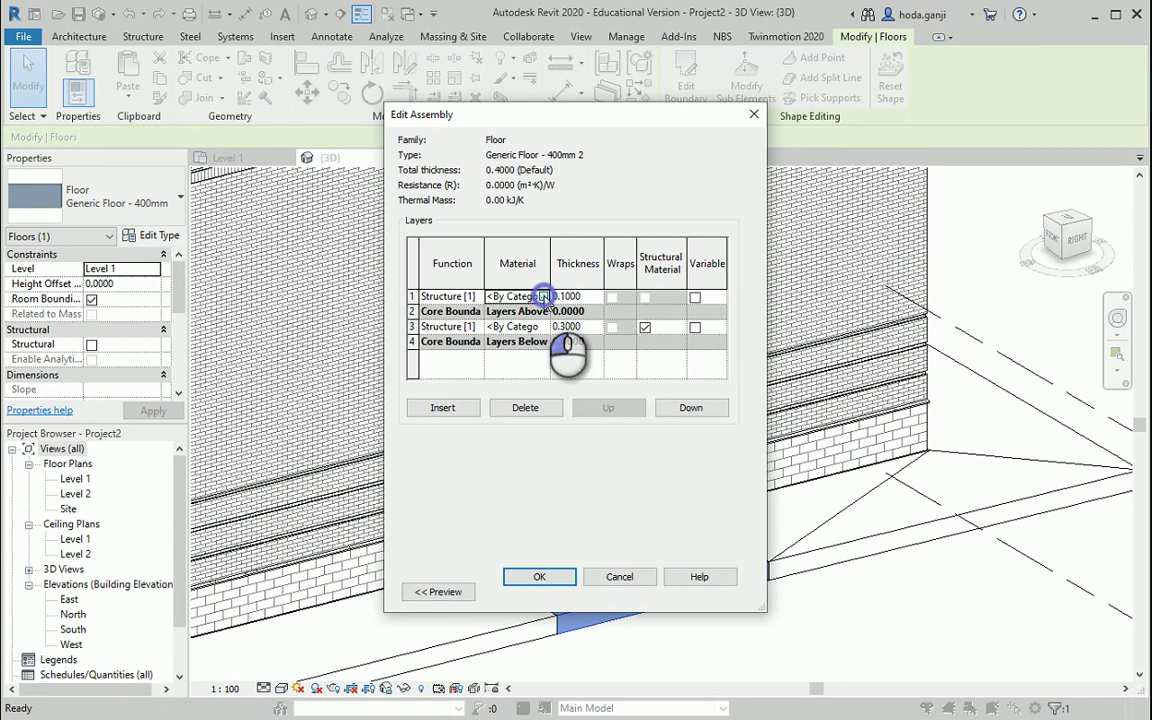
Step: Search the materials for concrete and choose Concrete, Cast-in-Place gray for the top layer
{"action": "left_click", "coordinate": [543, 297]}
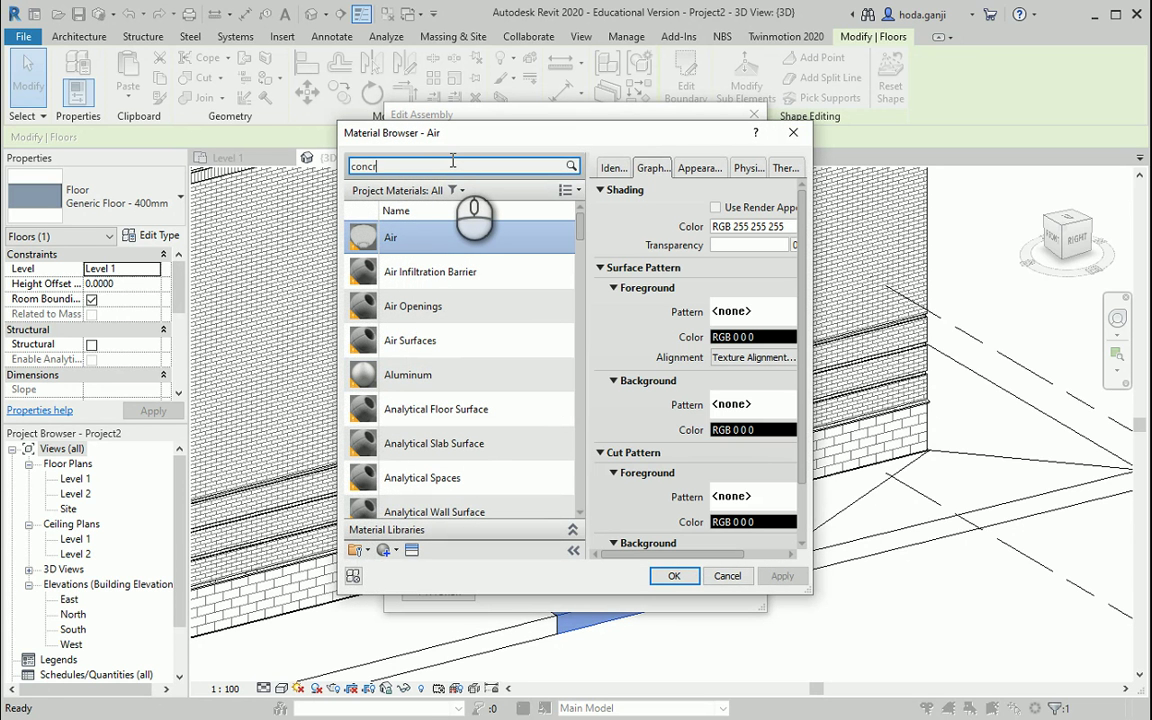
{"action": "type", "text": "concrete"}
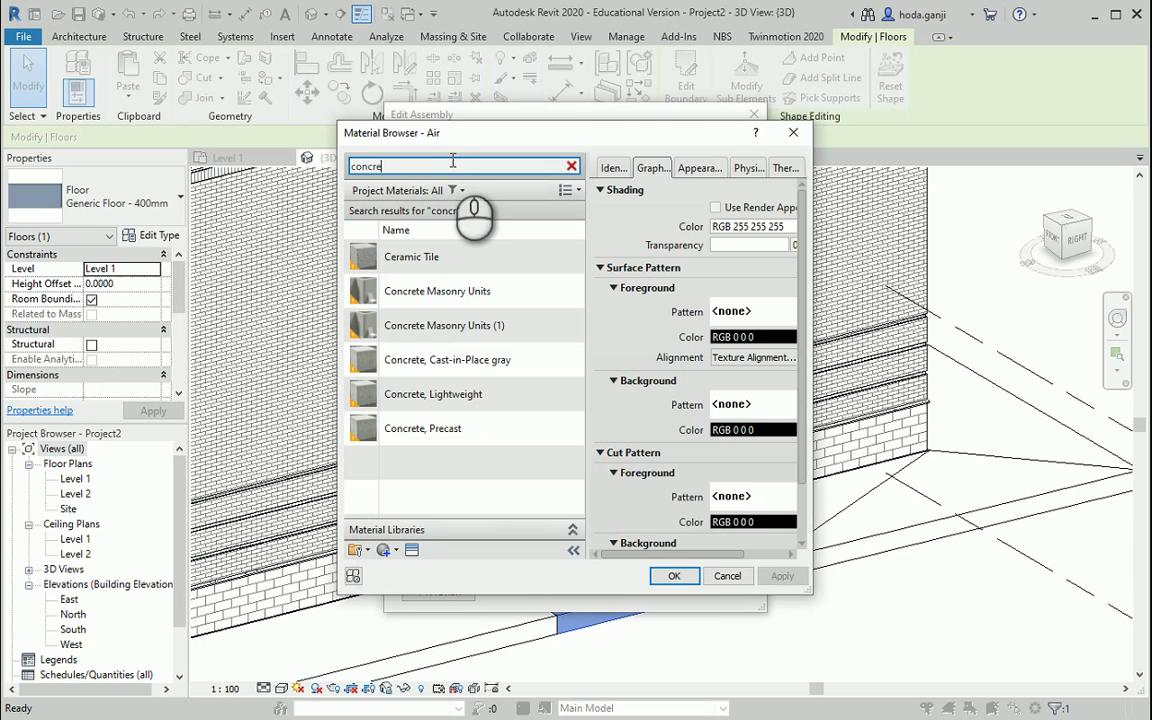
{"action": "left_click", "coordinate": [503, 367]}
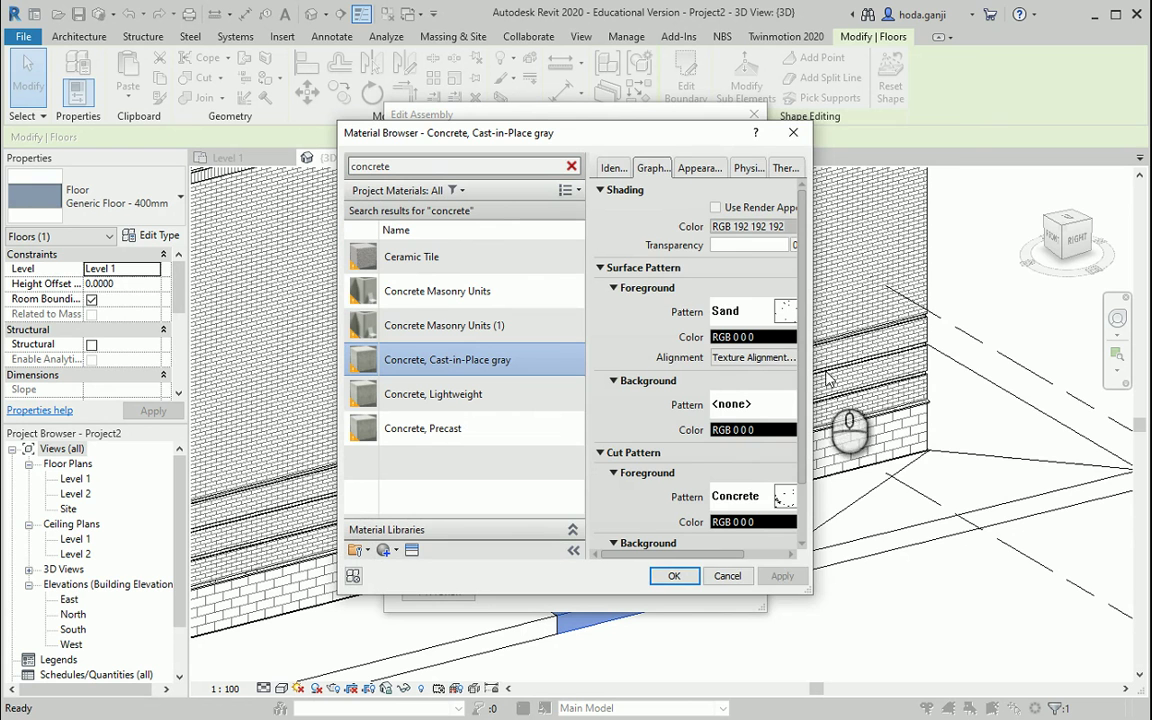
{"action": "left_click_drag", "start_coordinate": [813, 363], "coordinate": [978, 363]}
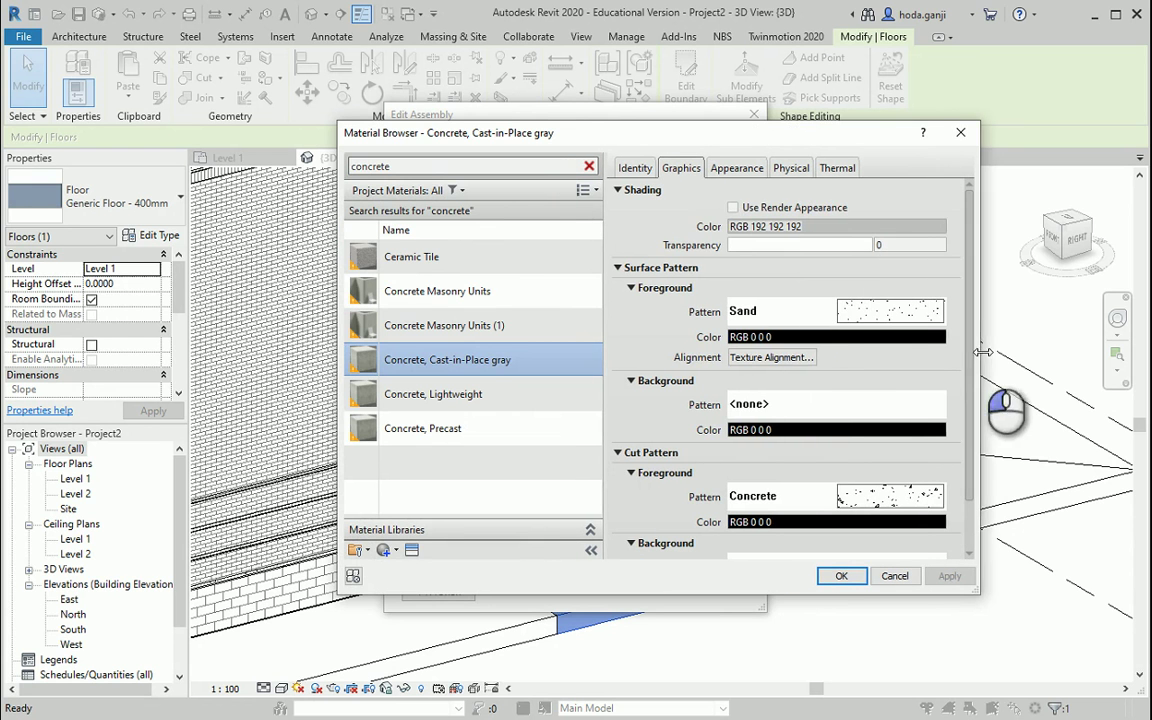
Step: Darken the concrete's shading color to RGB 116-116-116 and apply the material and floor type to the entrance slab
{"action": "left_click", "coordinate": [828, 226]}
{"action": "left_click", "coordinate": [843, 318]}
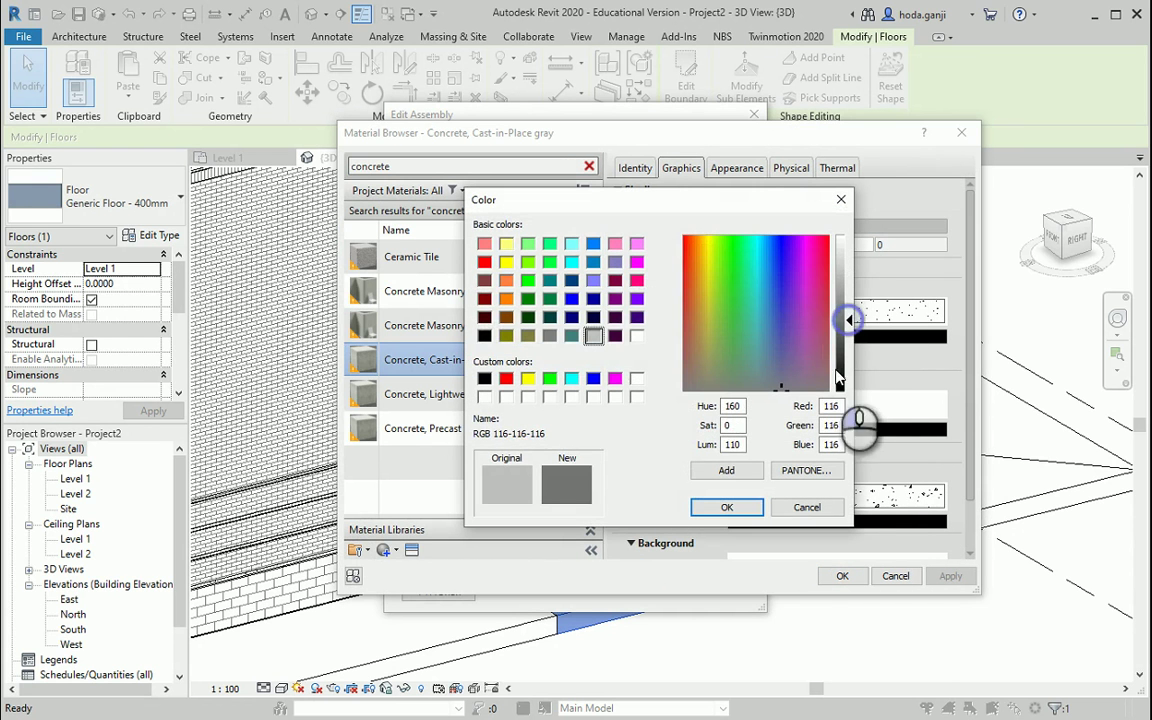
{"action": "left_click", "coordinate": [727, 506]}
{"action": "left_click", "coordinate": [848, 577]}
{"action": "left_click", "coordinate": [540, 574]}
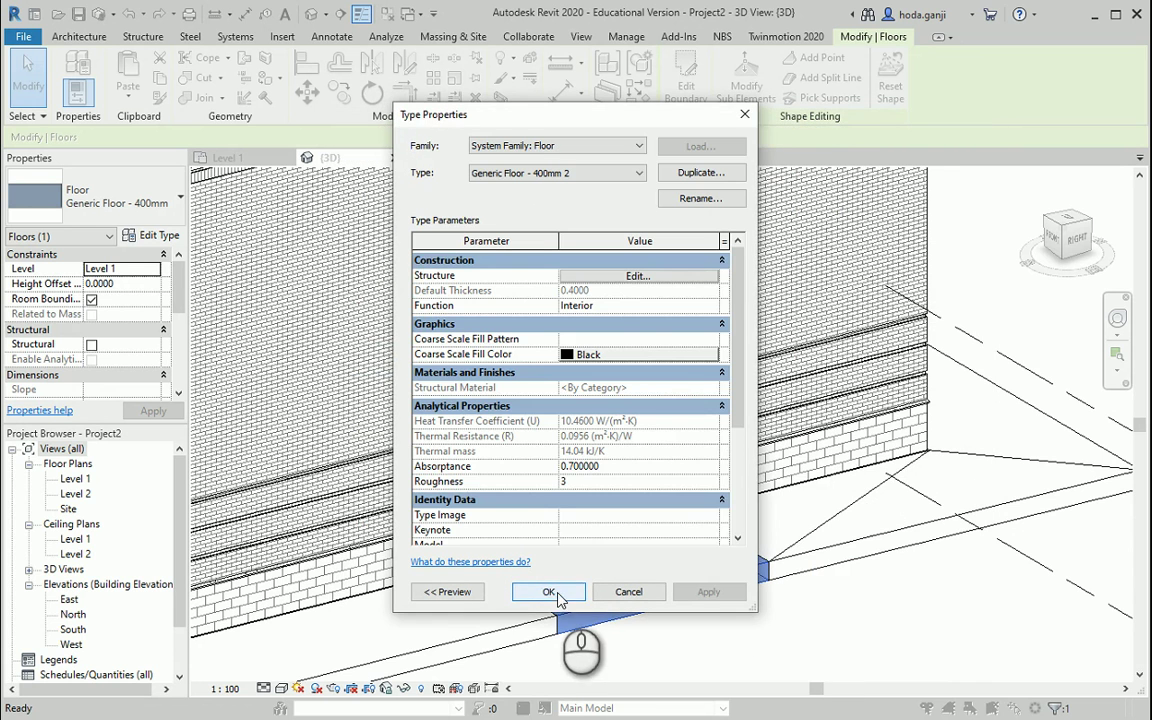
{"action": "left_click", "coordinate": [557, 593]}
{"action": "left_click", "coordinate": [779, 635]}
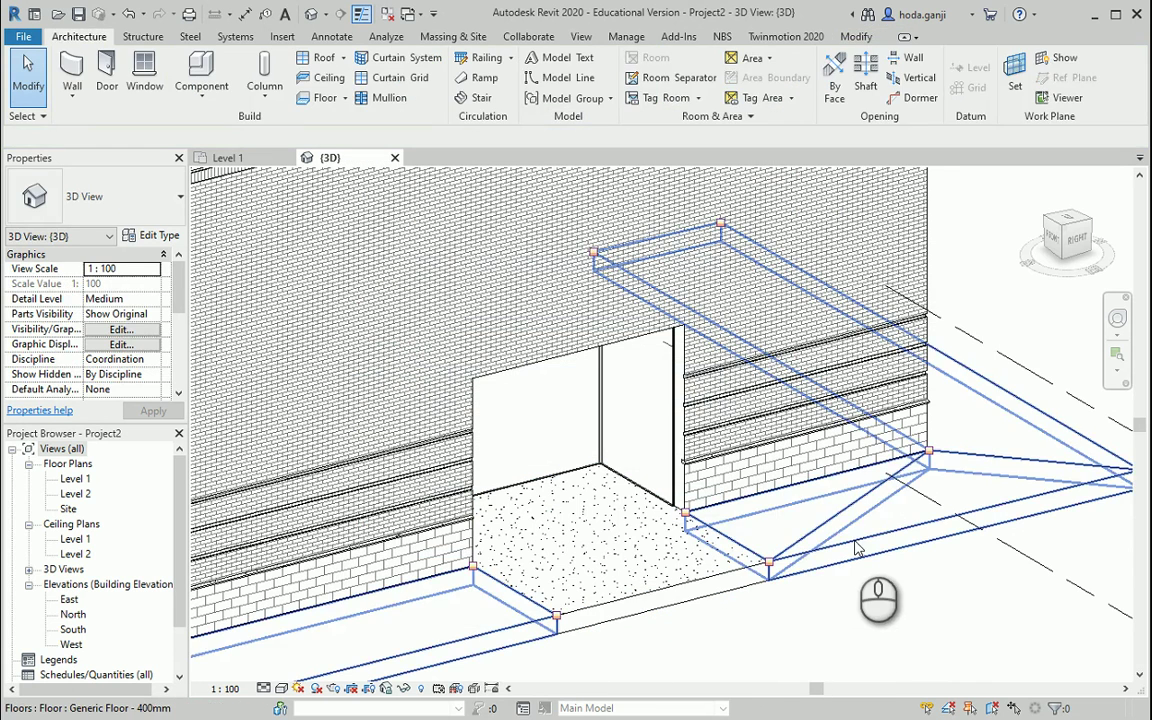
Step: Change the sloped floor strip's type to Generic Floor - 400mm 2
{"action": "left_click", "coordinate": [855, 541]}
{"action": "left_click", "coordinate": [159, 200]}
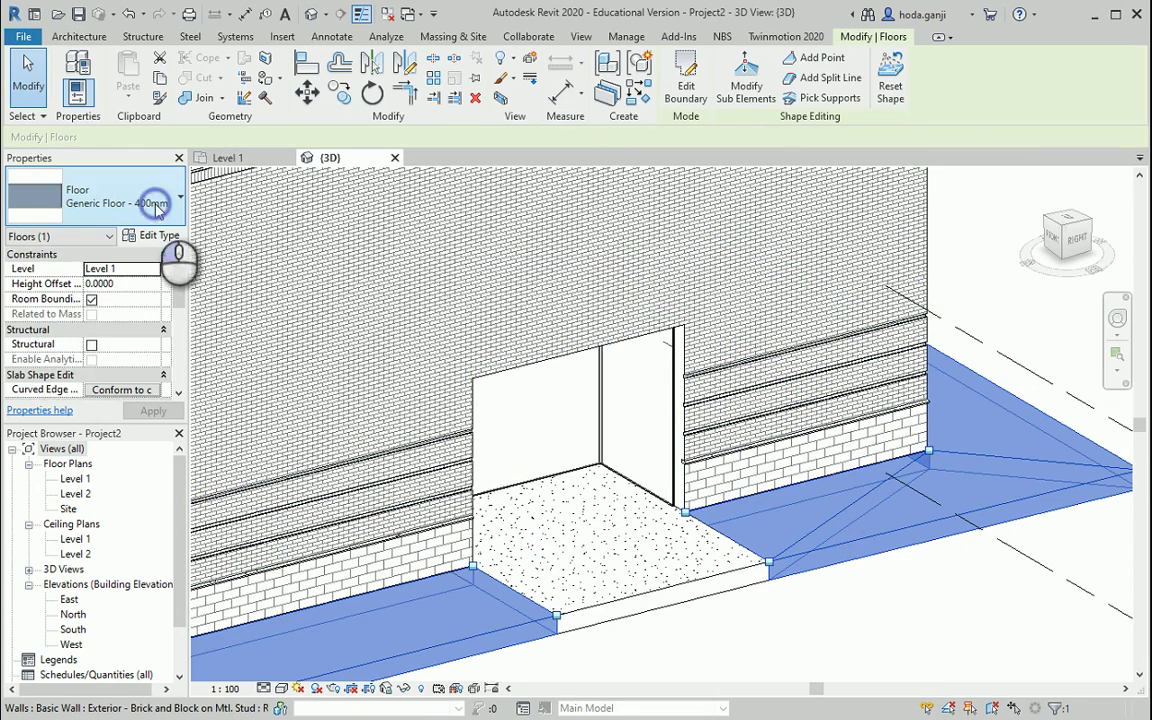
{"action": "left_click", "coordinate": [154, 347]}
{"action": "left_click", "coordinate": [789, 617]}
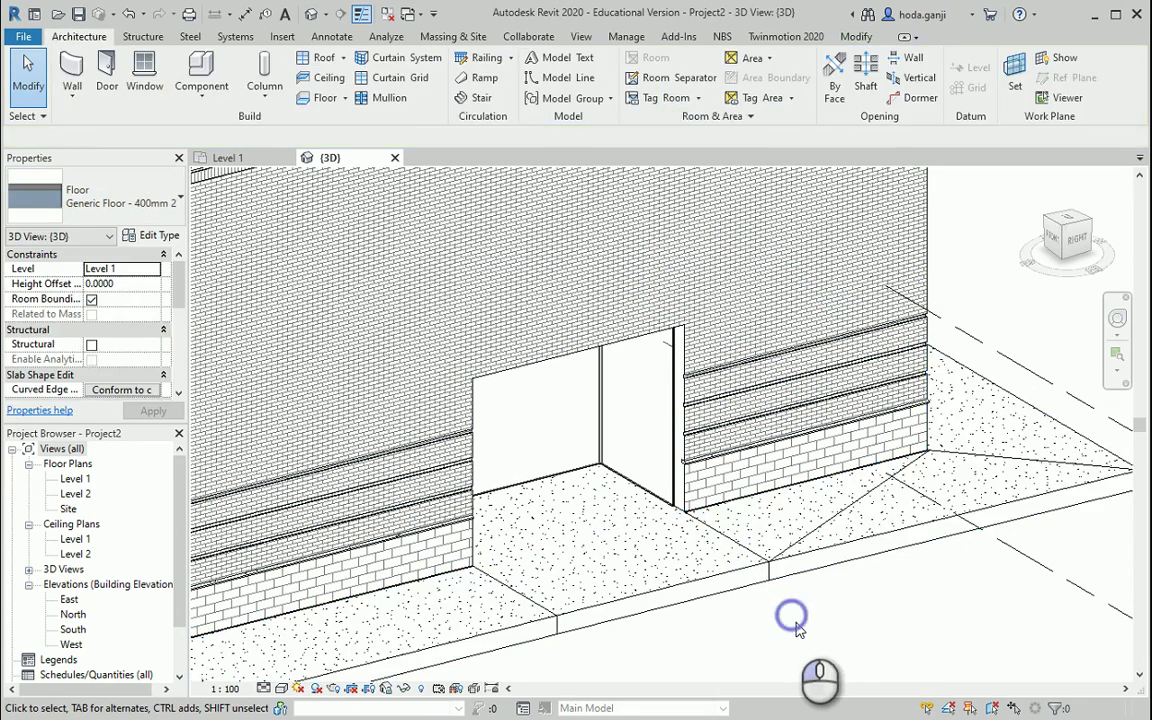
Step: Create parts from the entrance floor slab
{"action": "left_click", "coordinate": [641, 613]}
{"action": "scroll", "coordinate": [660, 630], "scroll_direction": "up", "scroll_amount": 5}
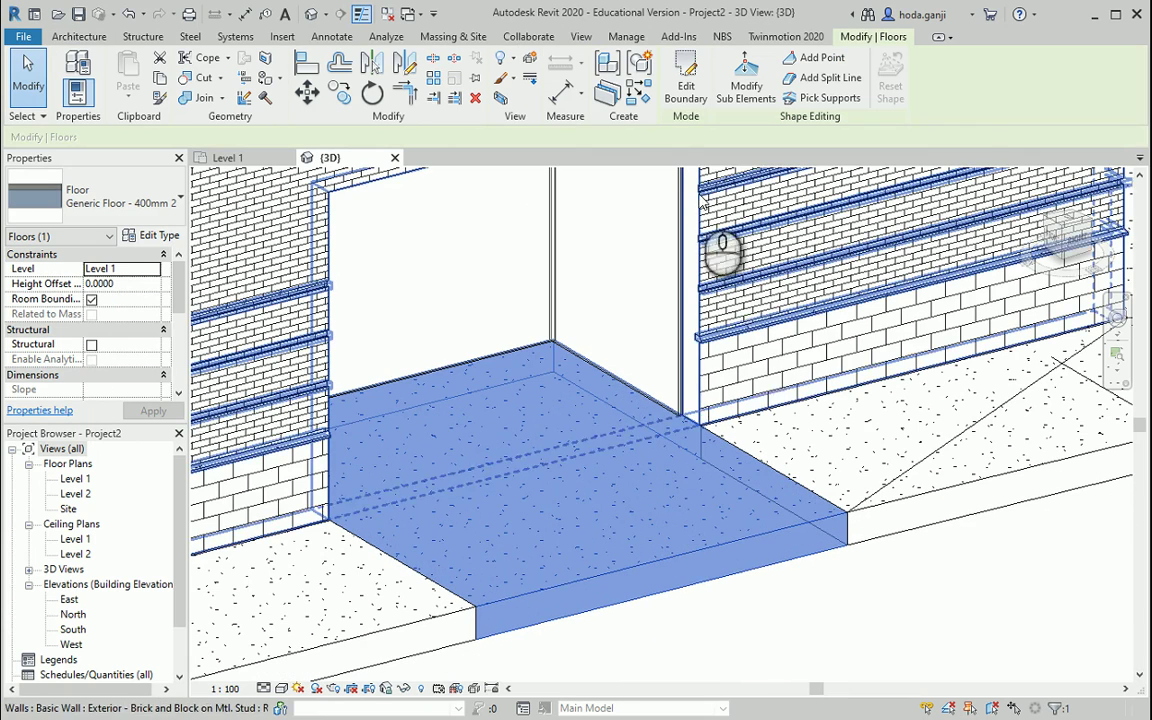
{"action": "left_click", "coordinate": [607, 92]}
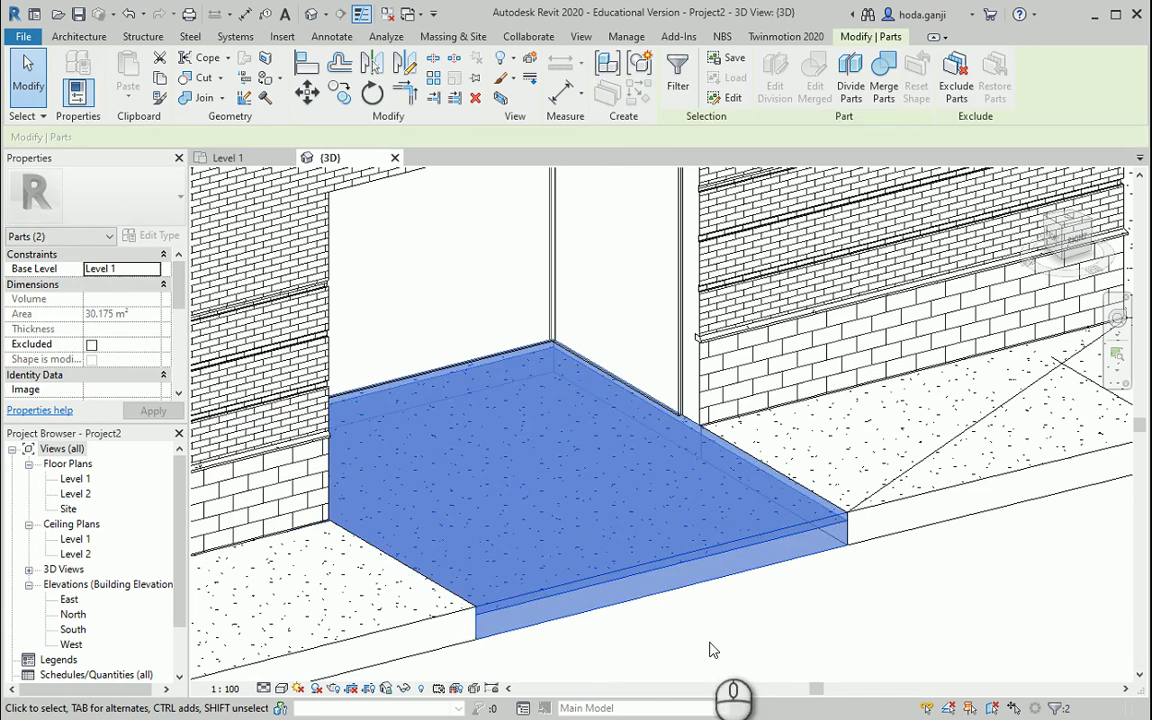
{"action": "left_click", "coordinate": [706, 652]}
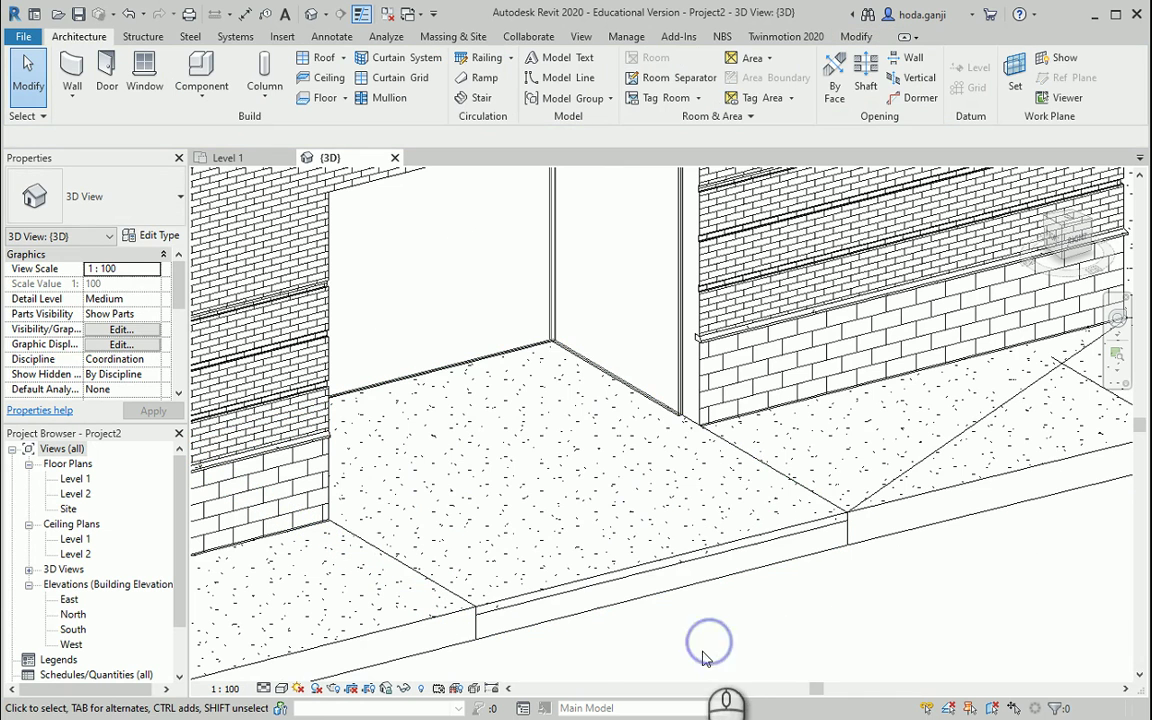
Step: Start dividing the entrance slab's thin top part, check it in the Level 1 plan and return to 3D
{"action": "left_click", "coordinate": [614, 573]}
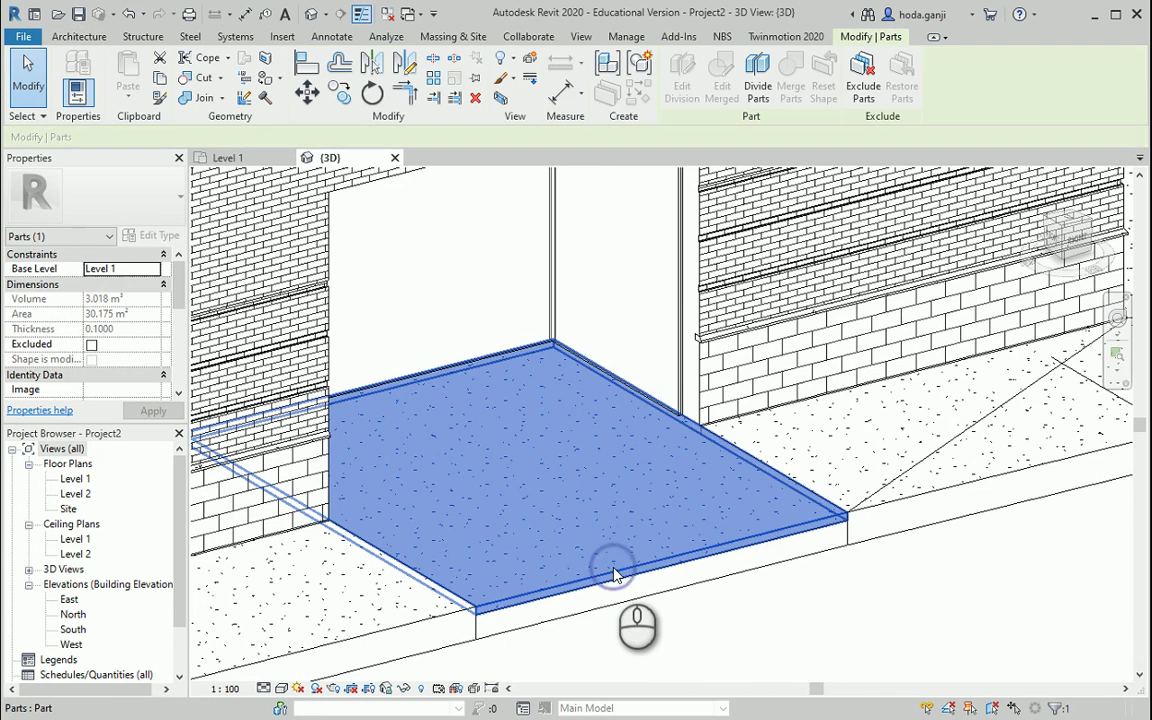
{"action": "middle_click_drag", "start_coordinate": [614, 573], "coordinate": [740, 118], "text": "shift"}
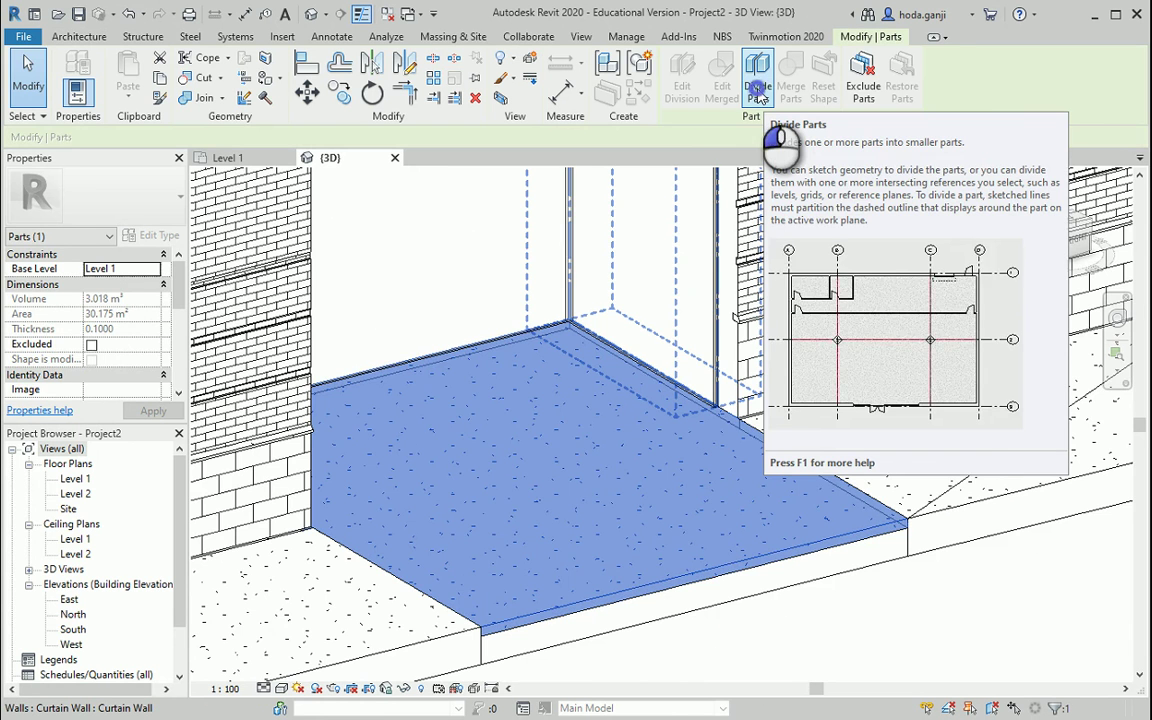
{"action": "left_click", "coordinate": [758, 90]}
{"action": "left_click", "coordinate": [246, 158]}
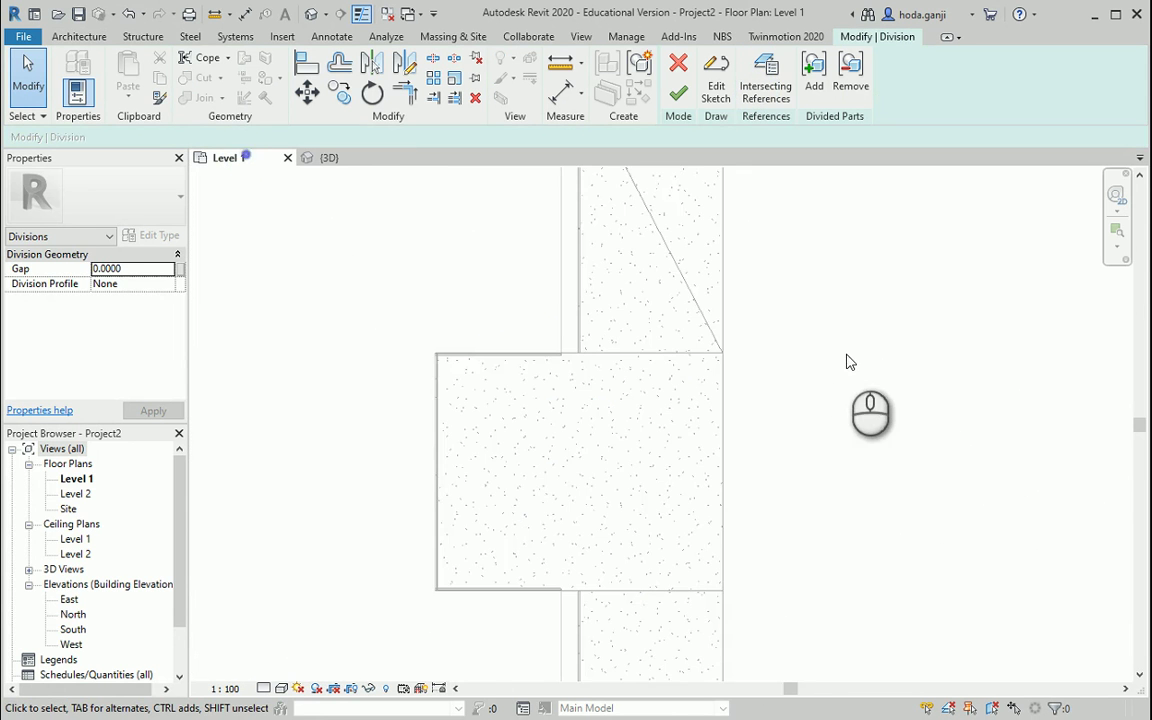
{"action": "scroll", "coordinate": [720, 522], "scroll_direction": "up", "scroll_amount": 3}
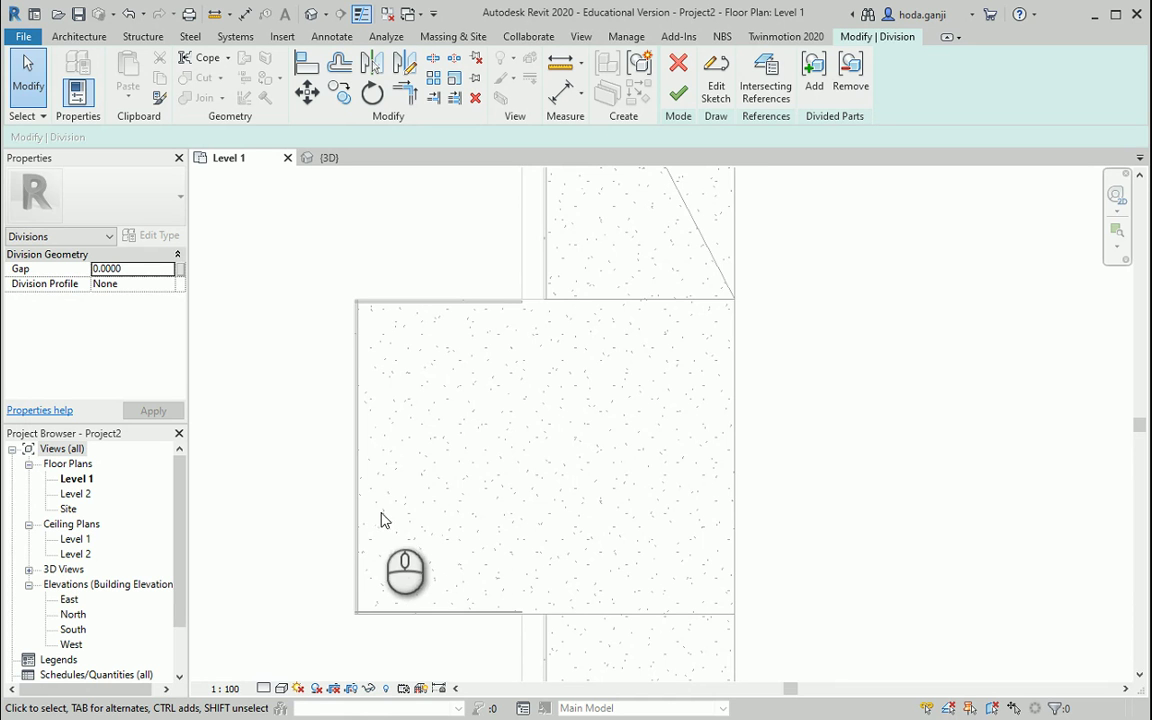
{"action": "scroll", "coordinate": [372, 512], "scroll_direction": "up", "scroll_amount": 1}
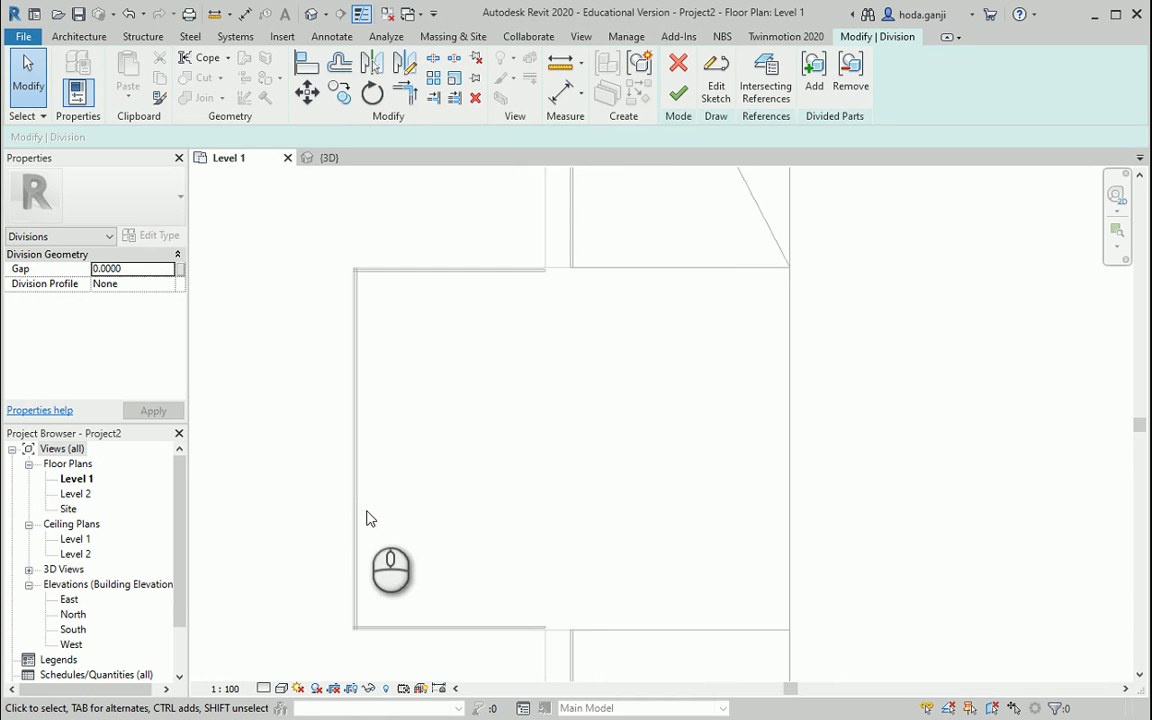
{"action": "left_click", "coordinate": [309, 14]}
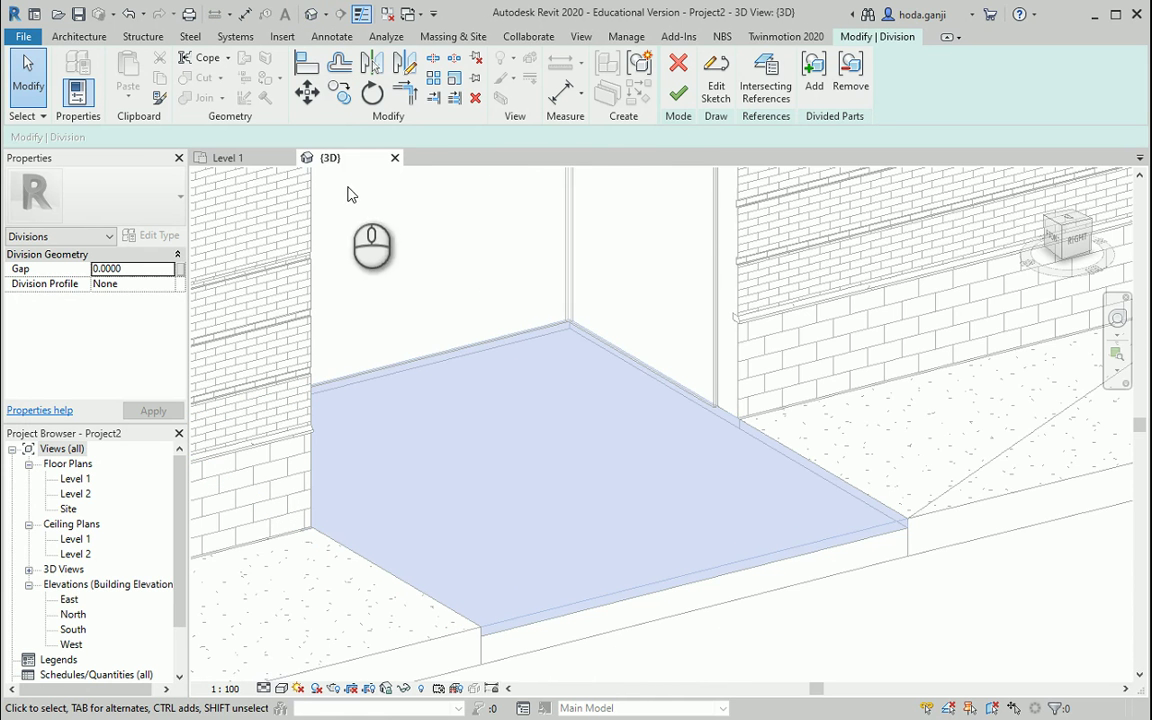
Step: Set the division's work plane by picking a face of the entrance slab's top part
{"action": "left_click", "coordinate": [79, 36]}
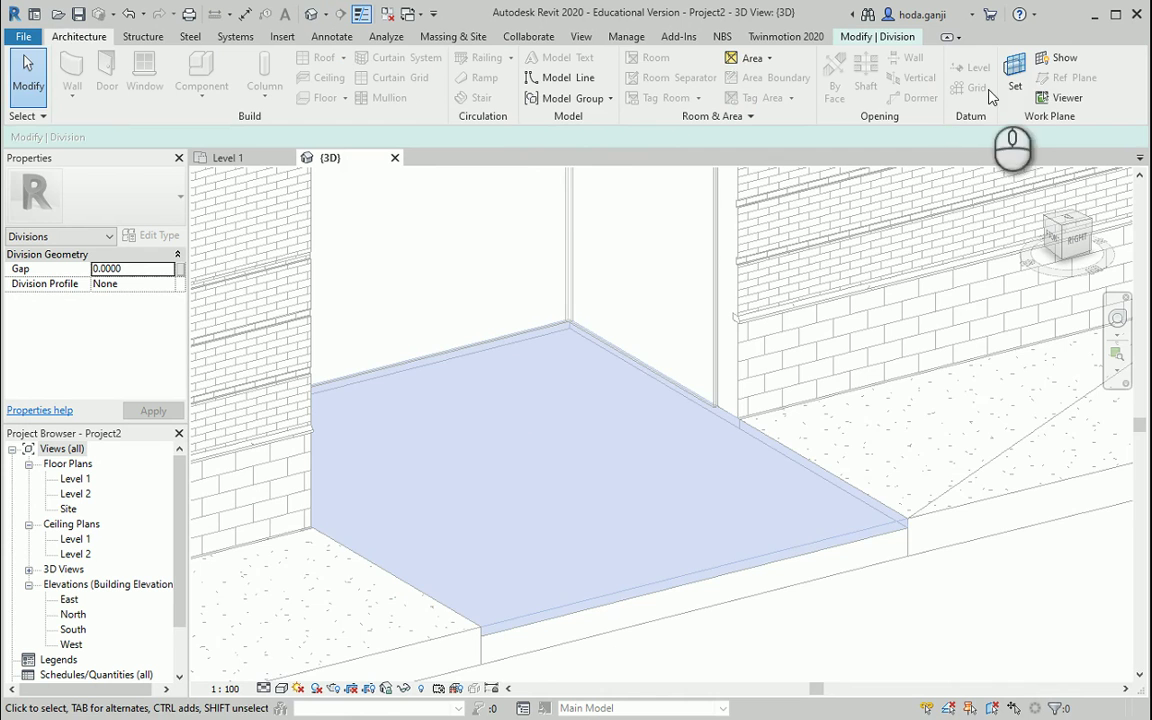
{"action": "left_click", "coordinate": [1012, 78]}
{"action": "left_click", "coordinate": [438, 389]}
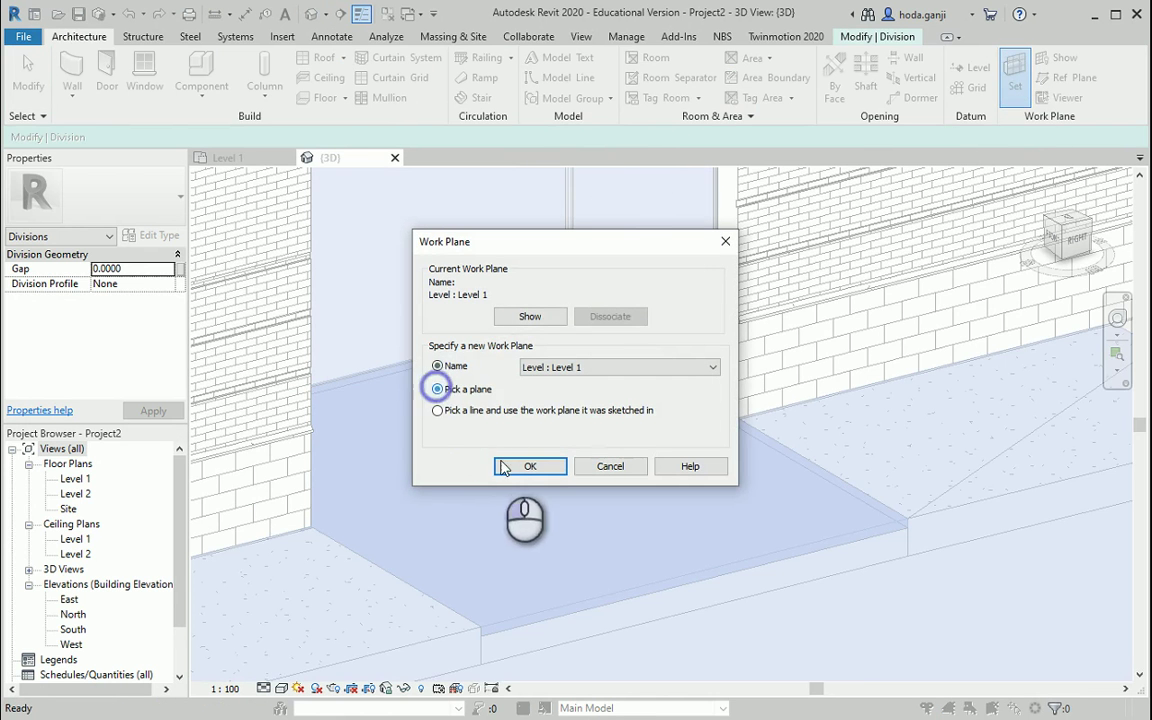
{"action": "left_click", "coordinate": [520, 466]}
{"action": "left_click", "coordinate": [553, 607]}
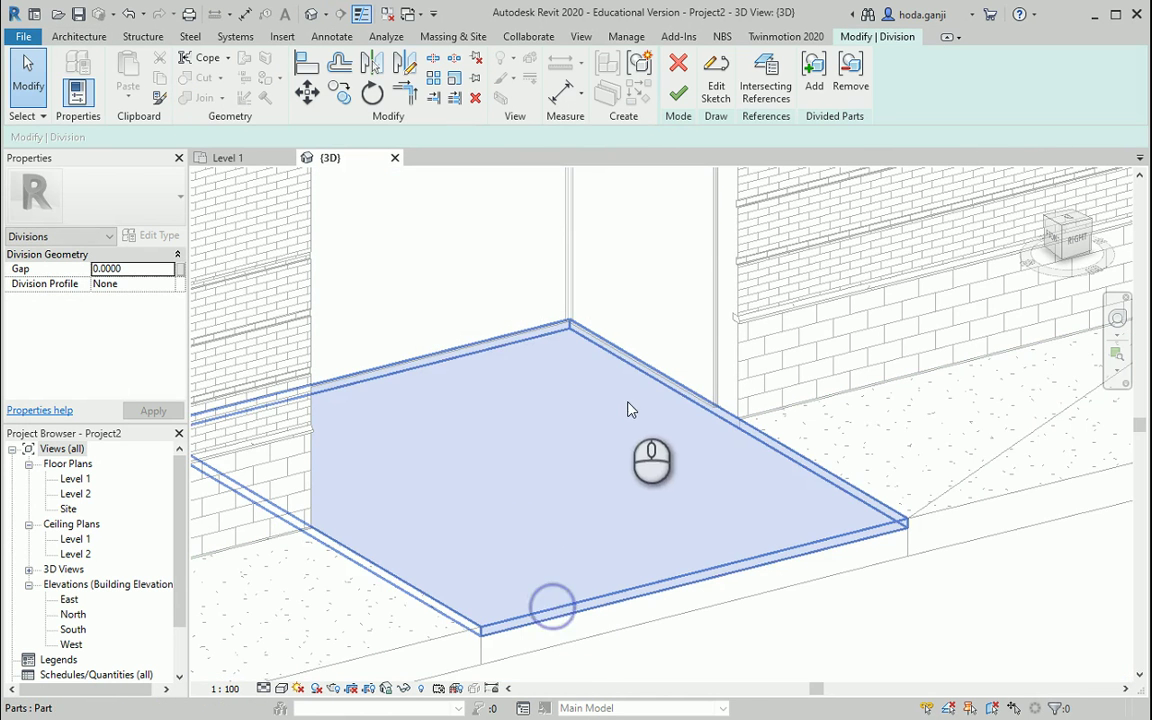
Step: Edit the division sketch in the Level 1 plan and draw a circle of radius 1.0 near the slab's lower inner corner
{"action": "left_click", "coordinate": [235, 156]}
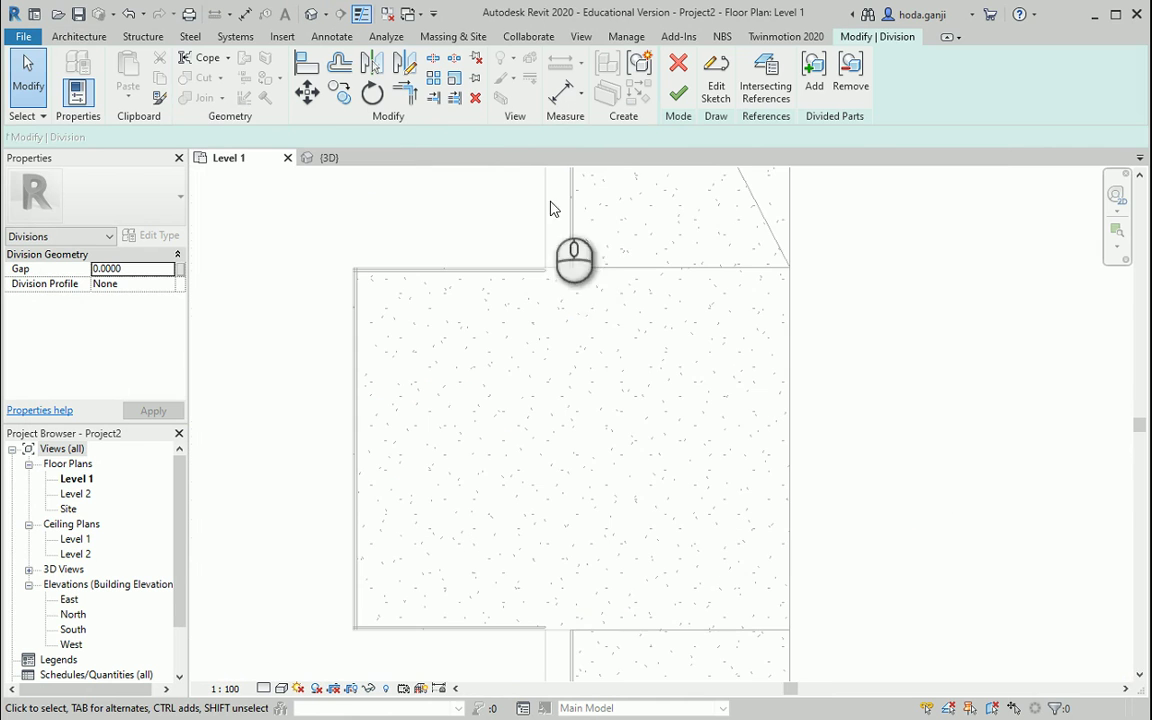
{"action": "left_click", "coordinate": [715, 92]}
{"action": "scroll", "coordinate": [337, 241], "scroll_direction": "up", "scroll_amount": 1}
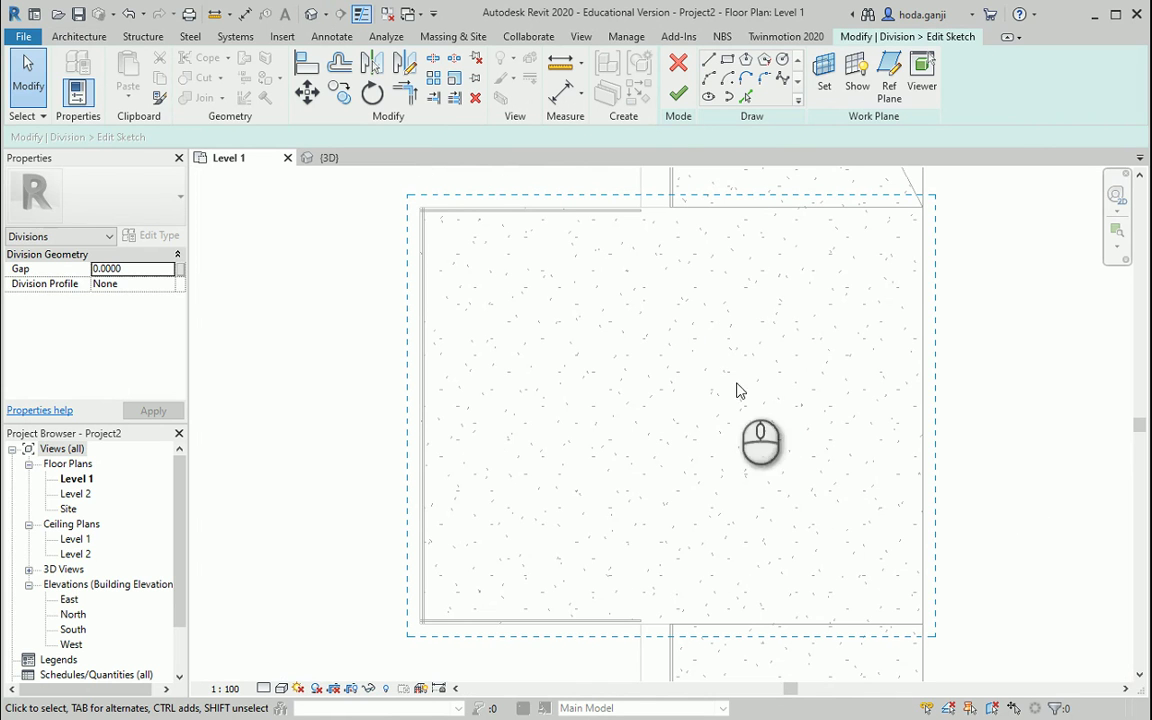
{"action": "left_click", "coordinate": [784, 60]}
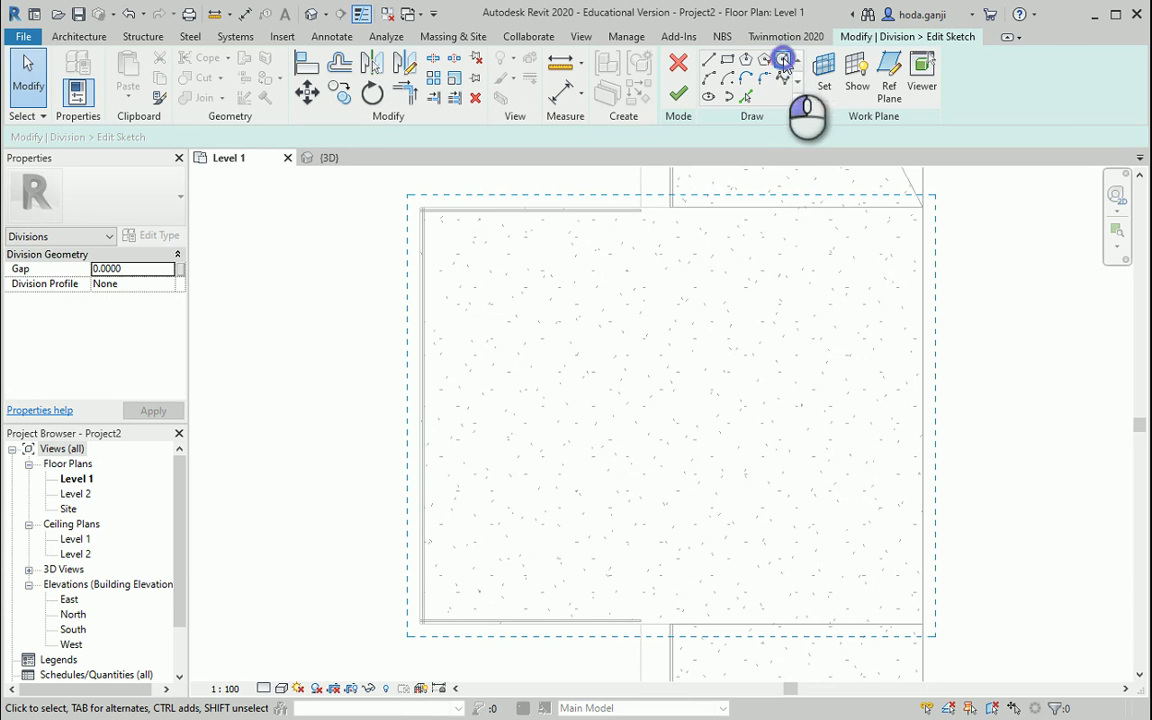
{"action": "left_click", "coordinate": [527, 521]}
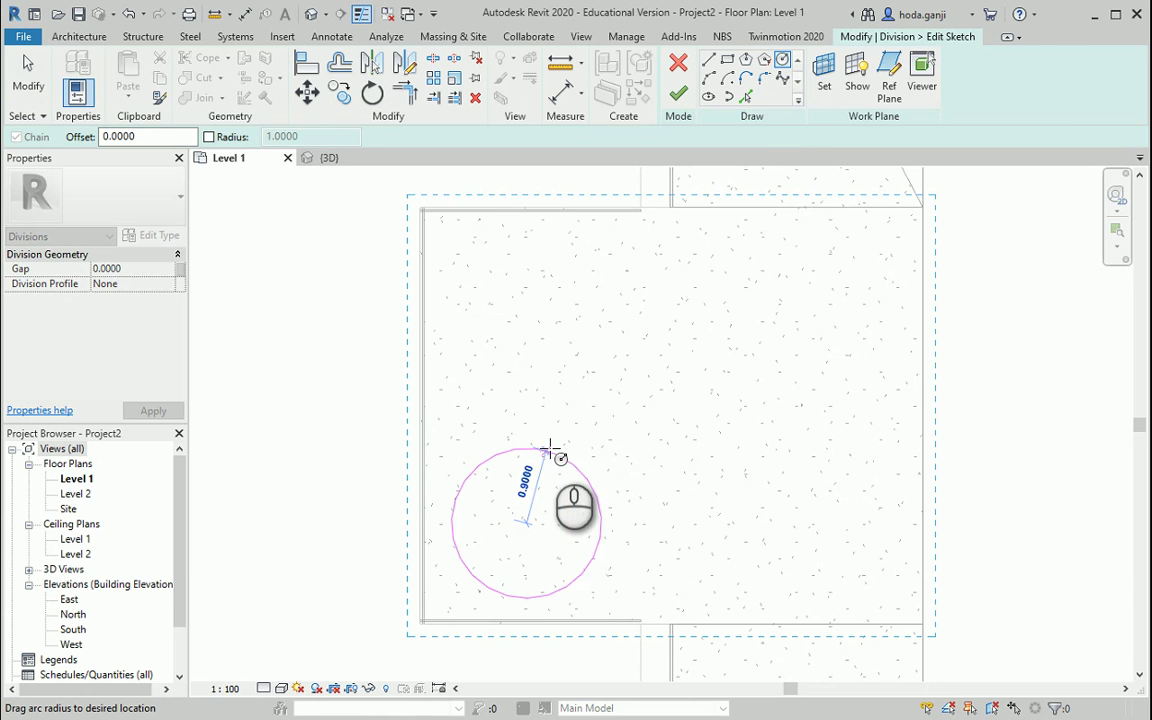
{"action": "left_click", "coordinate": [549, 444]}
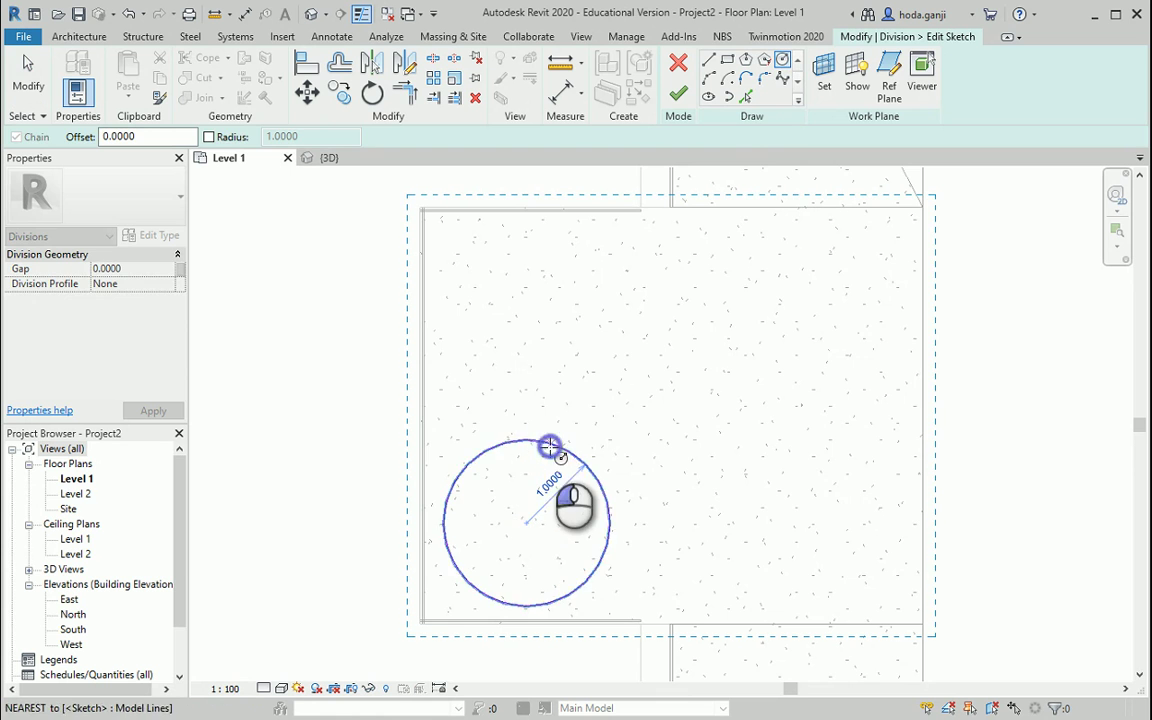
{"action": "key", "text": "Escape"}
{"action": "key", "text": "Escape"}
Step: Copy the circle horizontally four times at 1.0 spacing to form an overlapping row across the entrance slab
{"action": "left_click", "coordinate": [572, 466]}
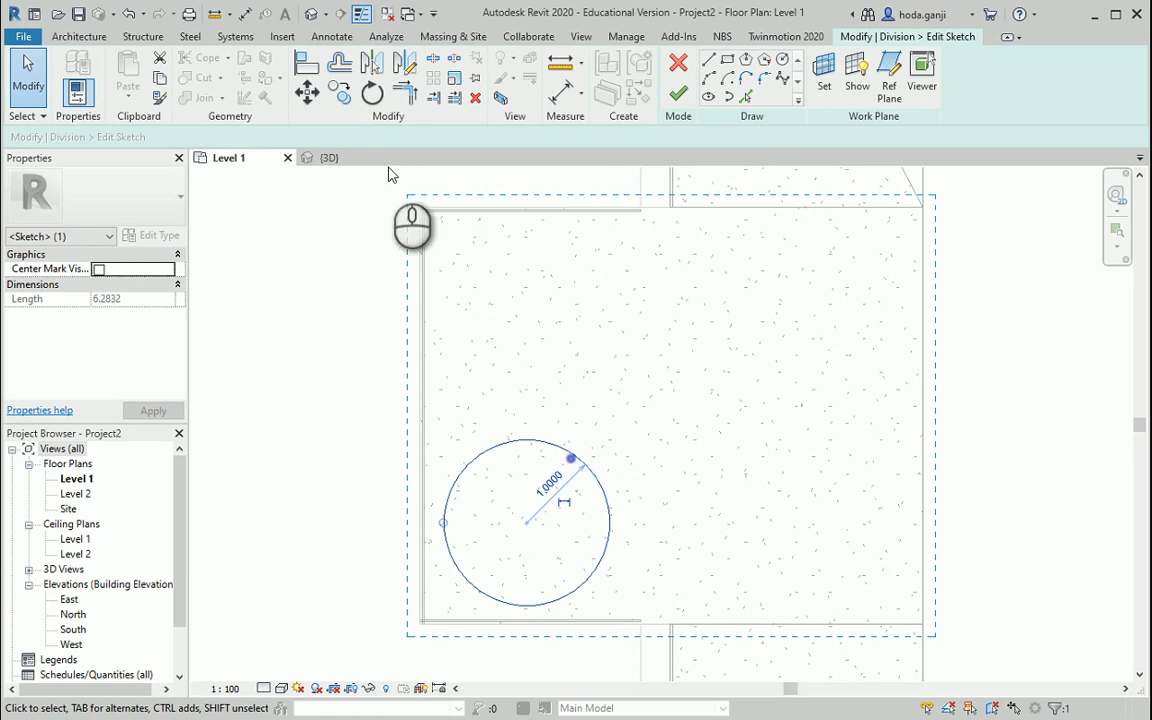
{"action": "left_click", "coordinate": [338, 92]}
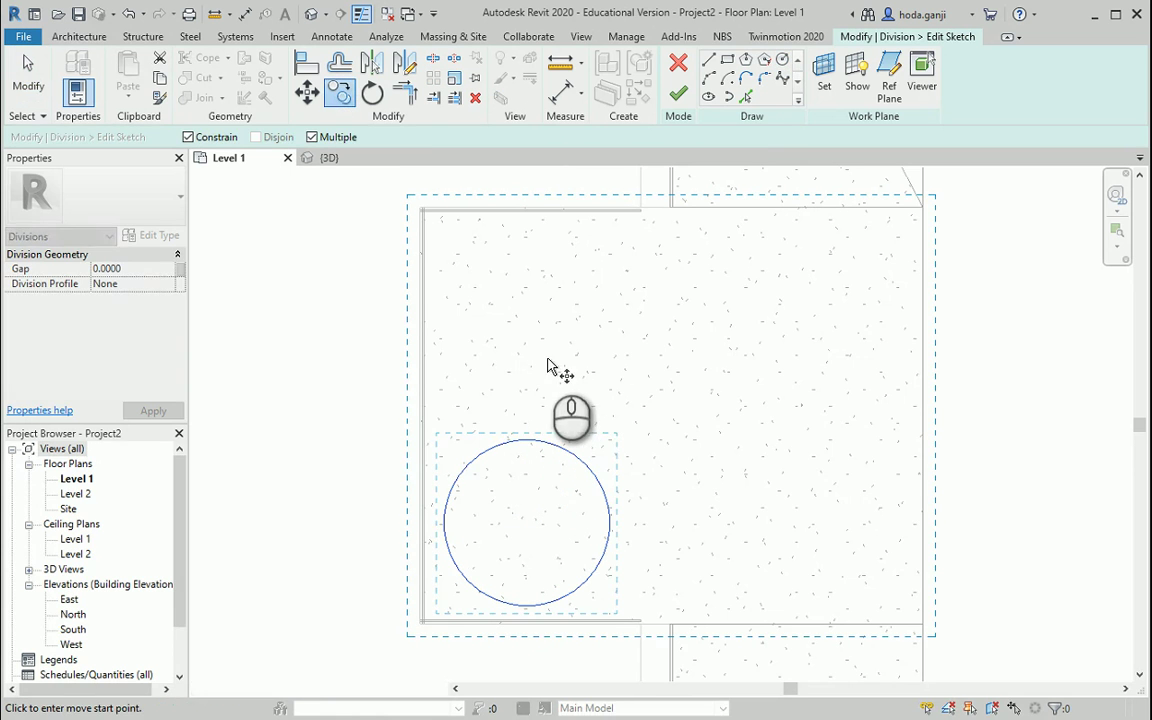
{"action": "left_click", "coordinate": [547, 361]}
{"action": "left_click", "coordinate": [630, 361]}
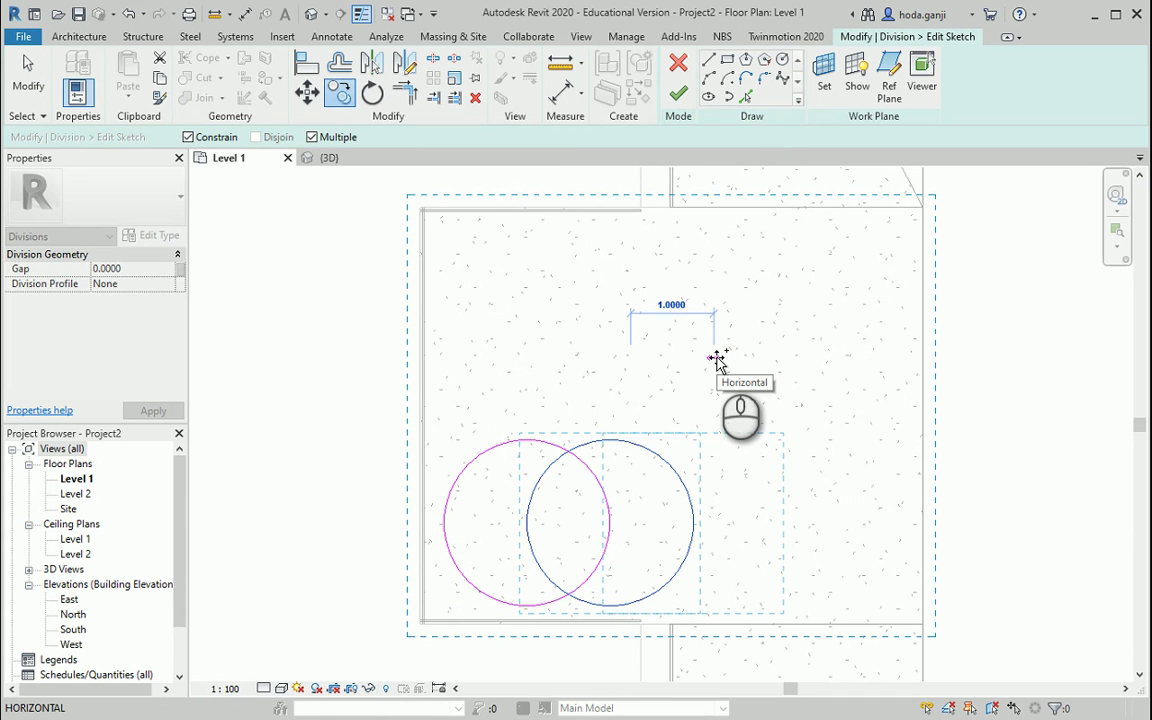
{"action": "left_click", "coordinate": [716, 360]}
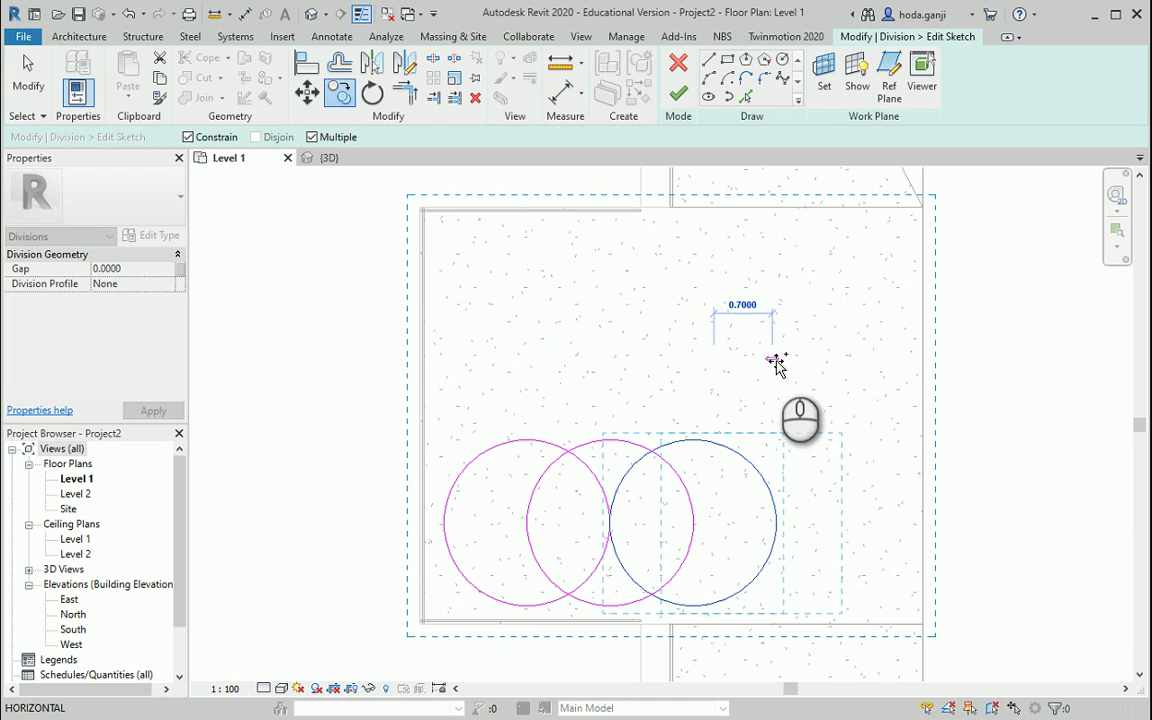
{"action": "left_click", "coordinate": [797, 366]}
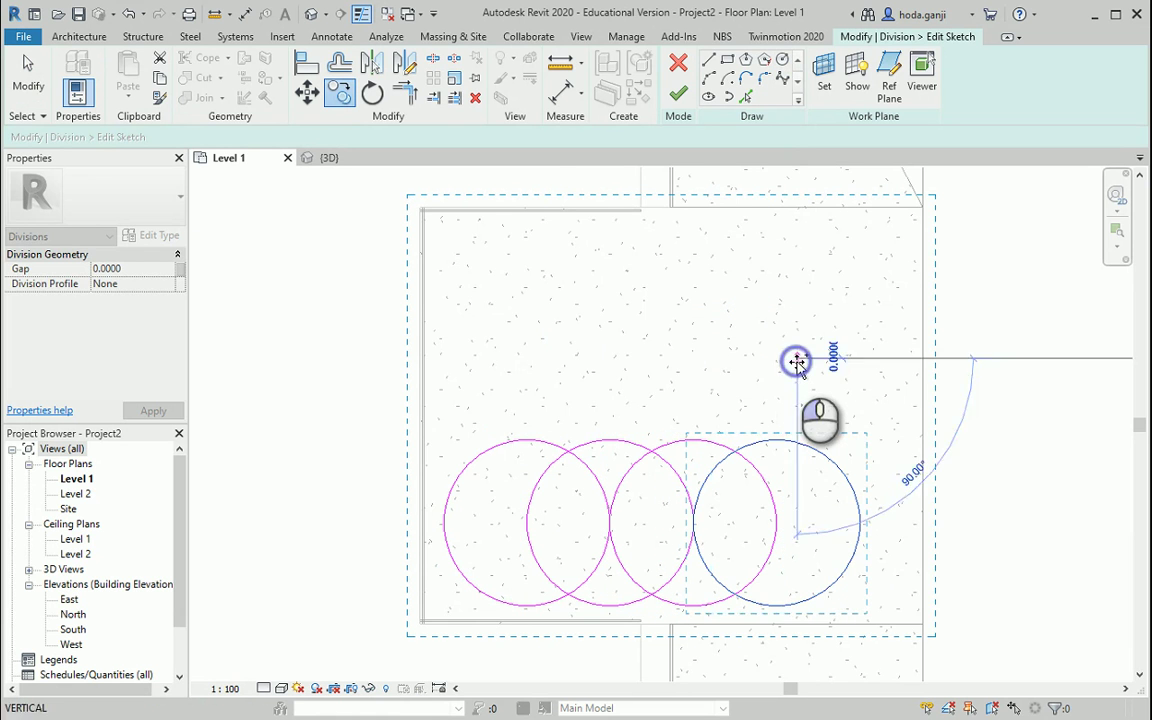
{"action": "left_click", "coordinate": [882, 370]}
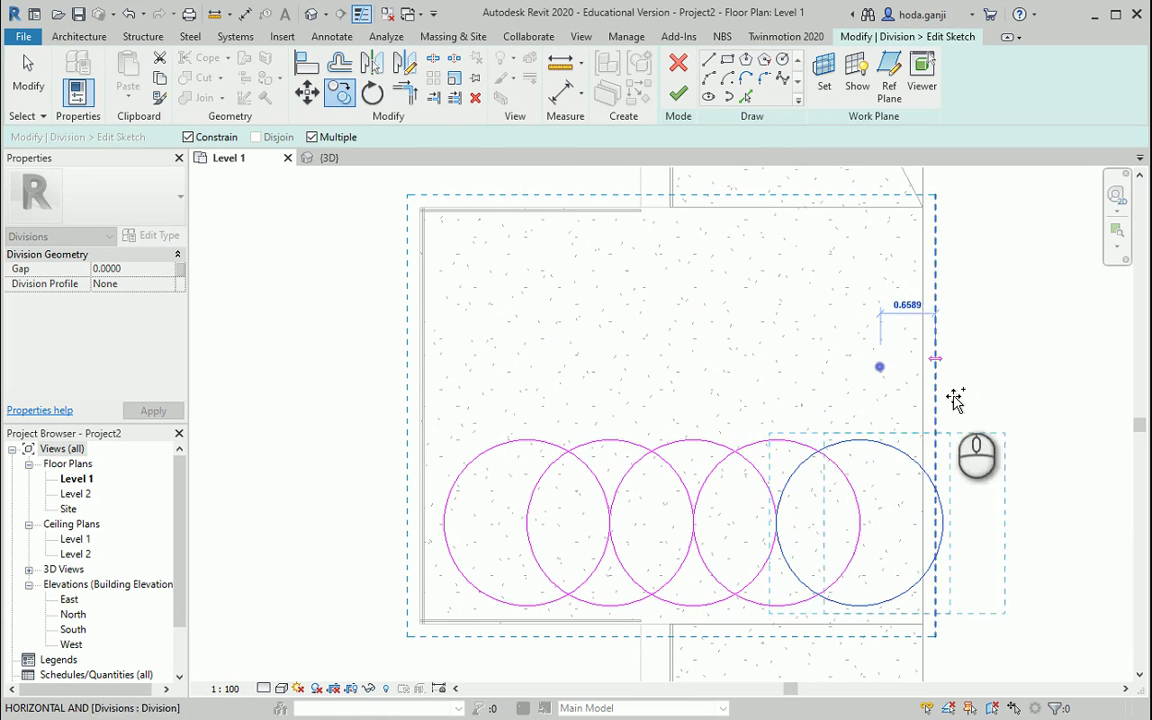
{"action": "key", "text": "Escape"}
Step: Select all five circles and nudge the row sideways to adjust its fit within the slab's width
{"action": "left_click", "coordinate": [872, 452]}
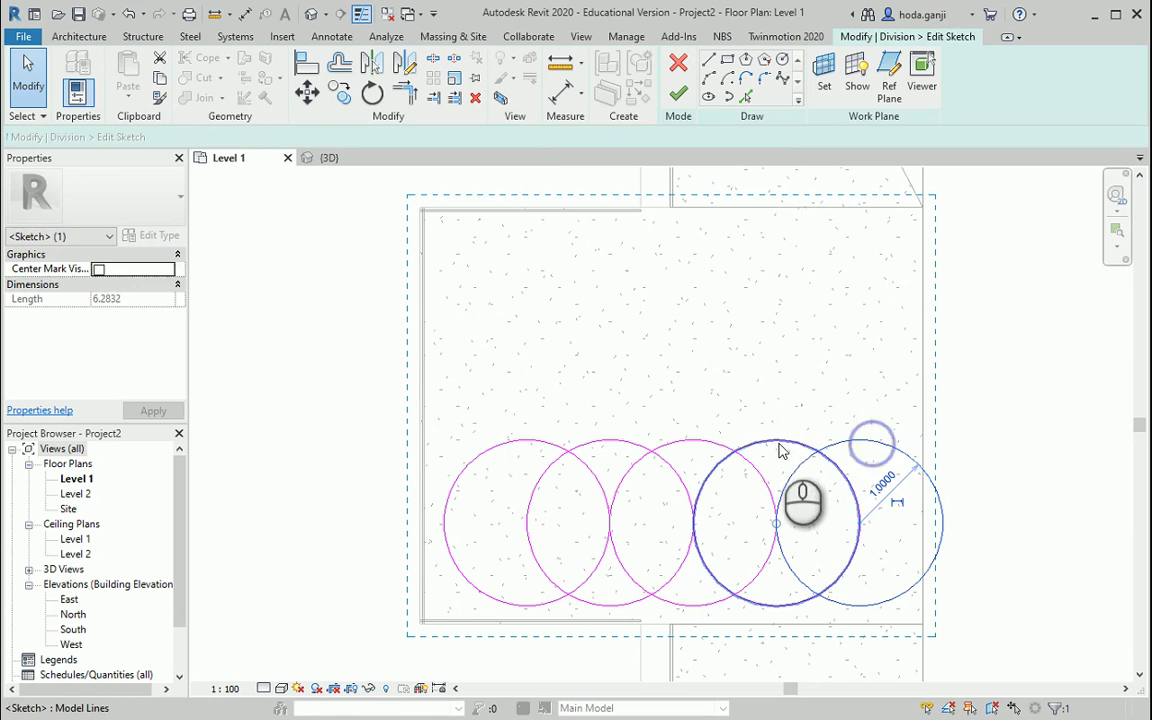
{"action": "mouse_move", "coordinate": [330, 420]}
{"action": "left_mouse_down"}
{"action": "mouse_move", "coordinate": [975, 600]}
{"action": "mouse_move", "coordinate": [995, 625]}
{"action": "left_mouse_up"}
{"action": "key", "text": "Left"}
{"action": "key", "text": "Left"}
{"action": "key", "text": "Left"}
{"action": "key", "text": "Left"}
{"action": "key", "text": "Left"}
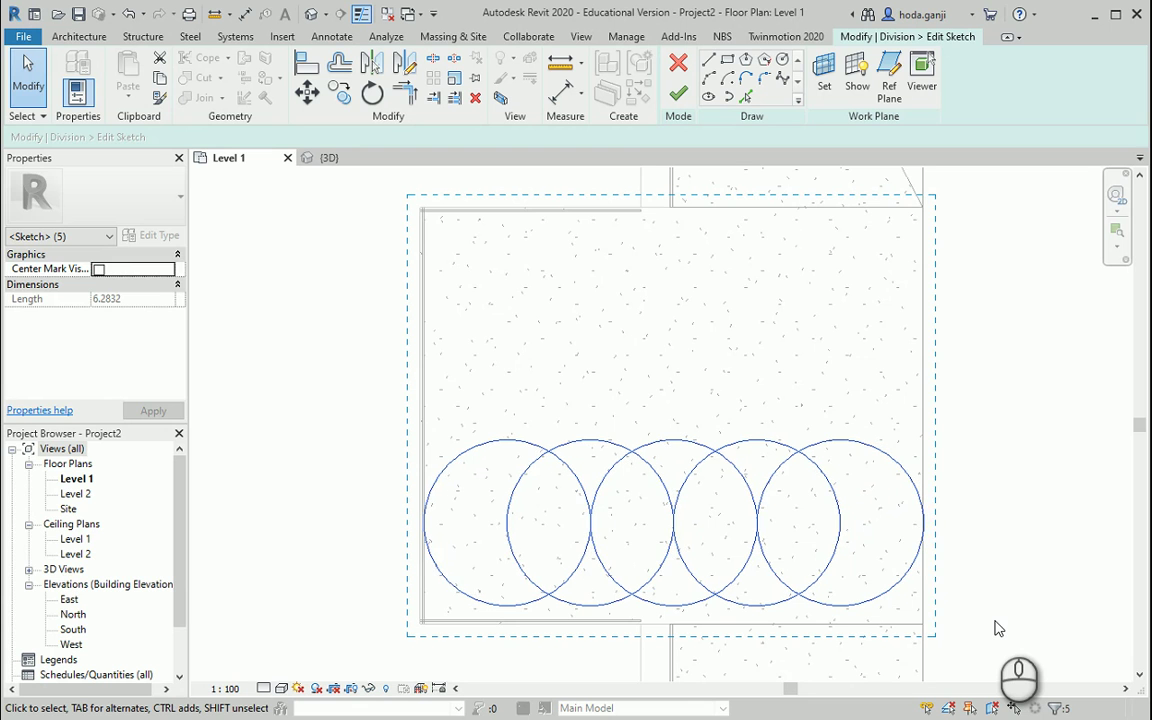
{"action": "key", "text": "Right"}
{"action": "key", "text": "Right"}
{"action": "key", "text": "Right"}
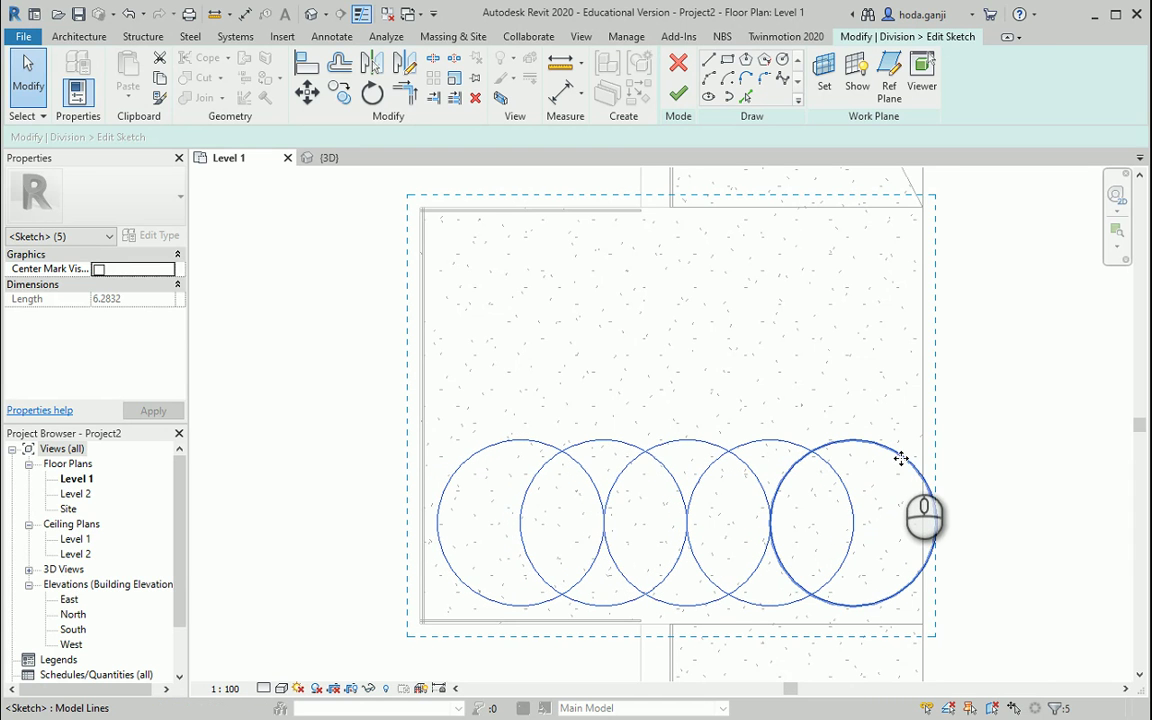
Step: Delete the circle at the outer end of the row, crossing the slab's outer edge
{"action": "key", "text": "Escape"}
{"action": "left_click", "coordinate": [897, 462]}
{"action": "key", "text": "Delete"}
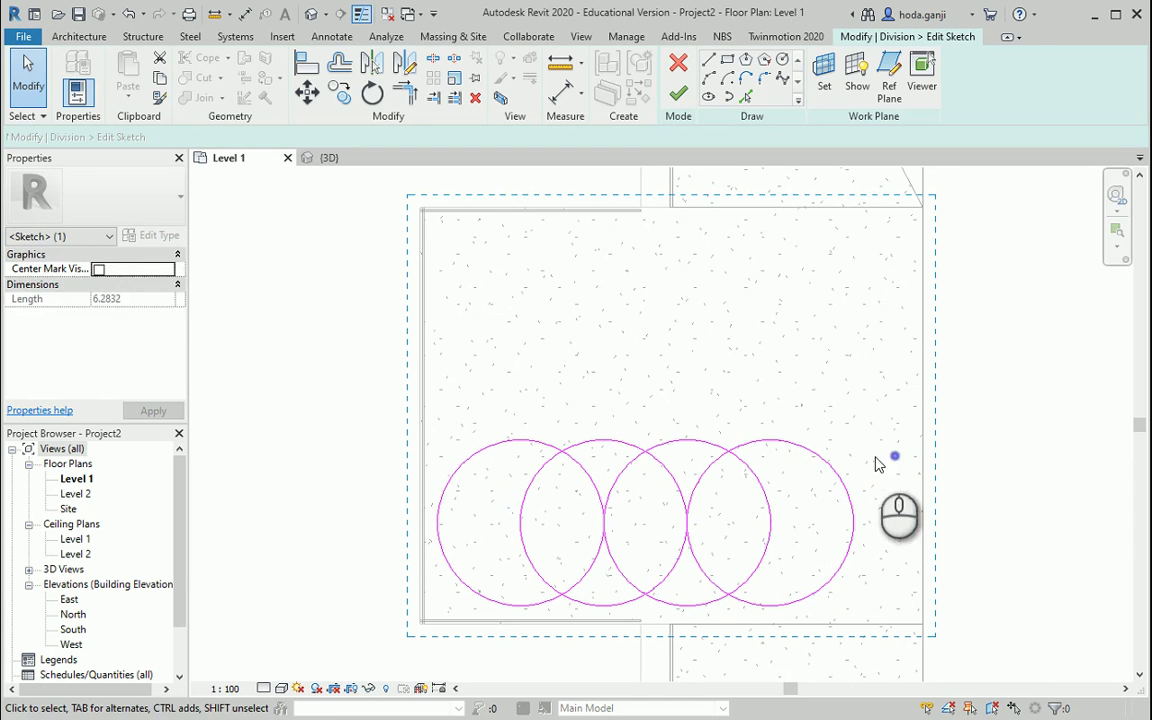
Step: Select the remaining four circles and nudge the row outward and slightly up to centre it across the slab's width
{"action": "left_click_drag", "start_coordinate": [301, 411], "coordinate": [882, 627]}
{"action": "key", "text": "Right"}
{"action": "key", "text": "Right"}
{"action": "key", "text": "Right"}
{"action": "key", "text": "Right"}
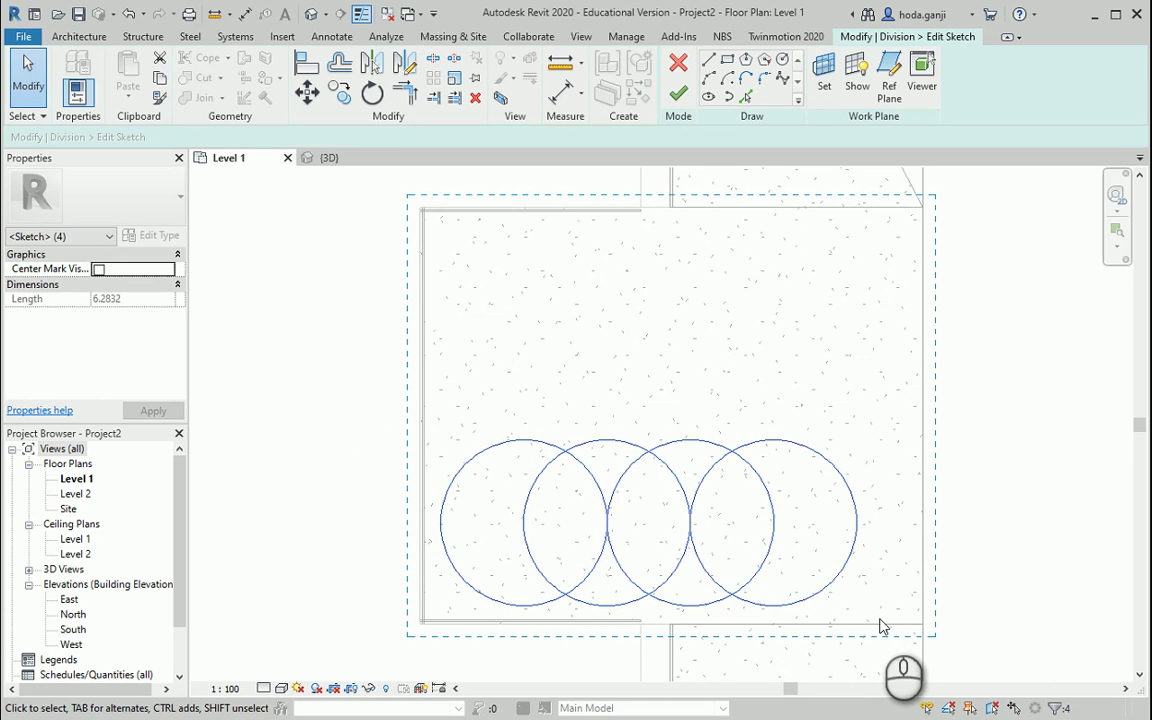
{"action": "key", "text": "Up"}
{"action": "key", "text": "Right"}
{"action": "key", "text": "Right"}
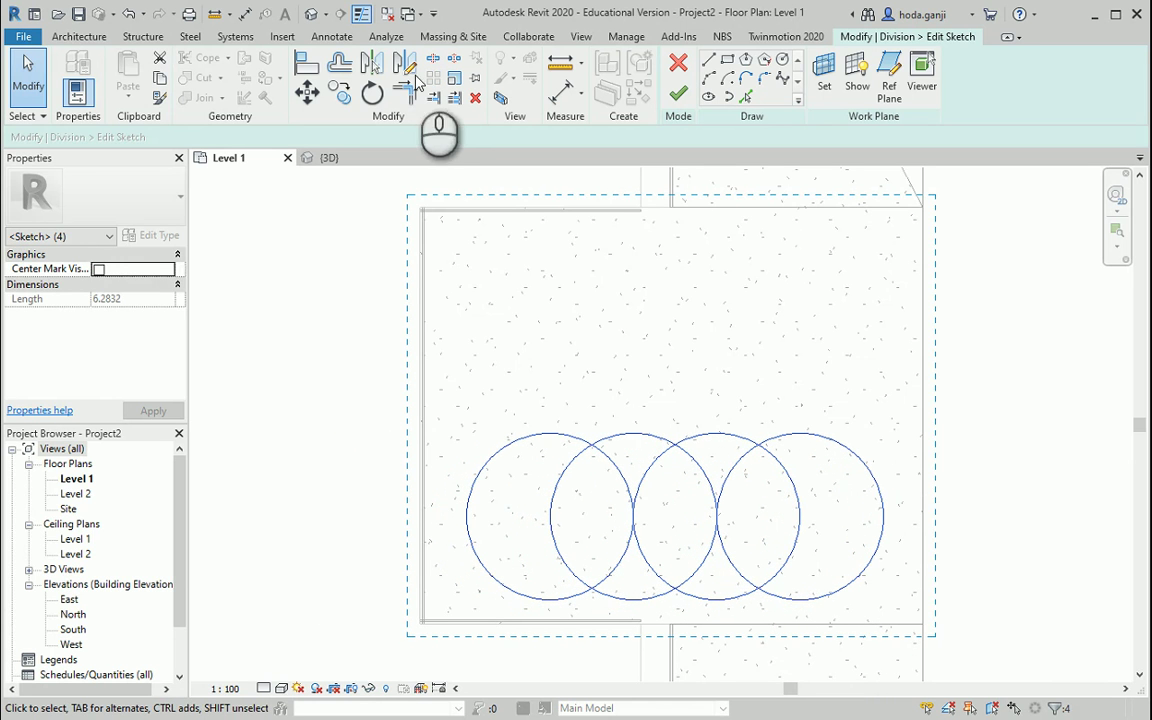
Step: Copy the row of four circles vertically twice, one circle radius apart, to form three overlapping rows
{"action": "left_click", "coordinate": [340, 93]}
{"action": "left_click", "coordinate": [1012, 555]}
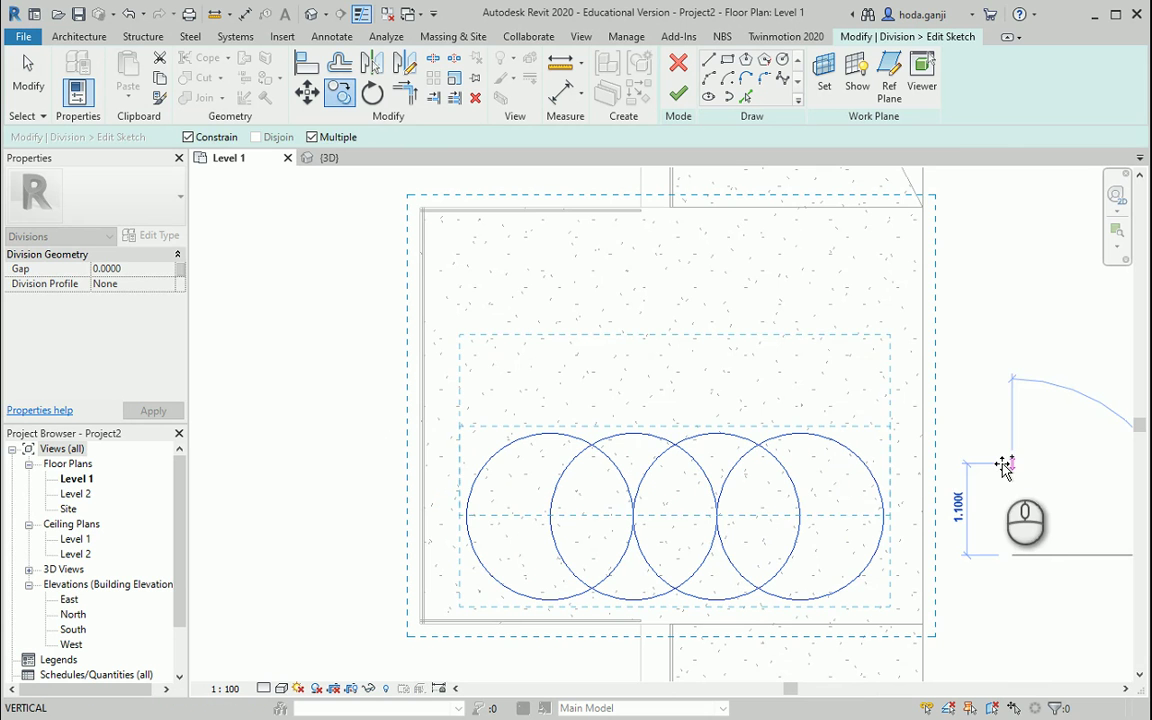
{"action": "left_click", "coordinate": [990, 367]}
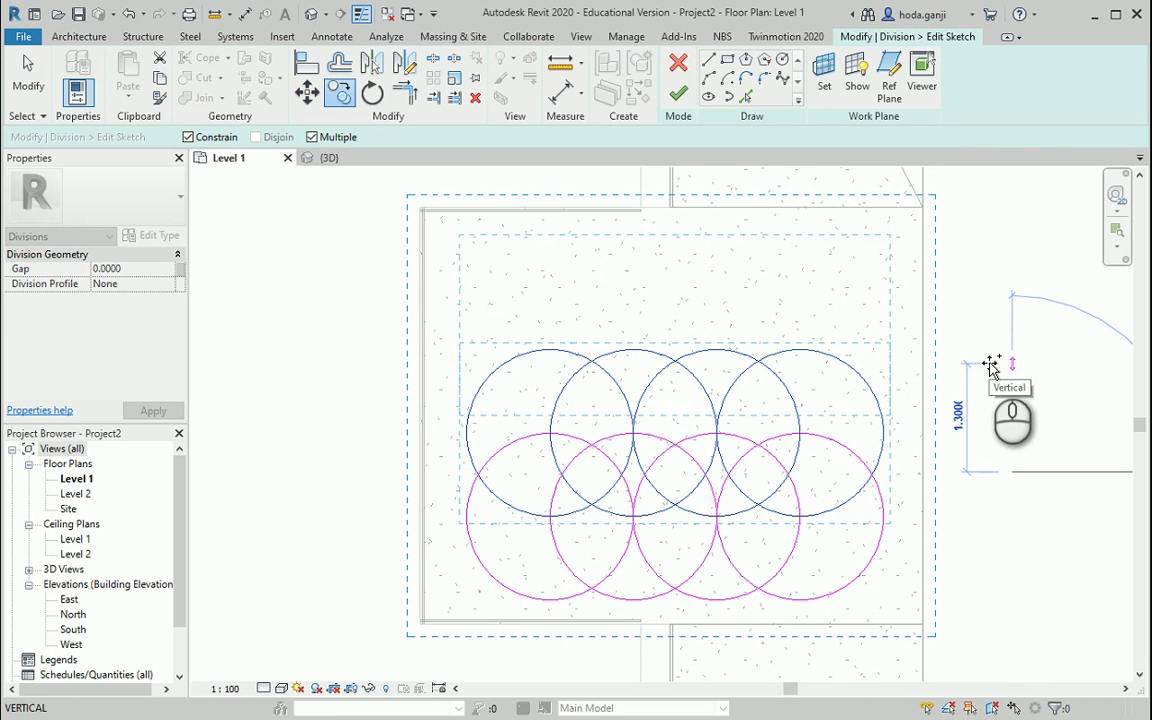
{"action": "left_click", "coordinate": [990, 393]}
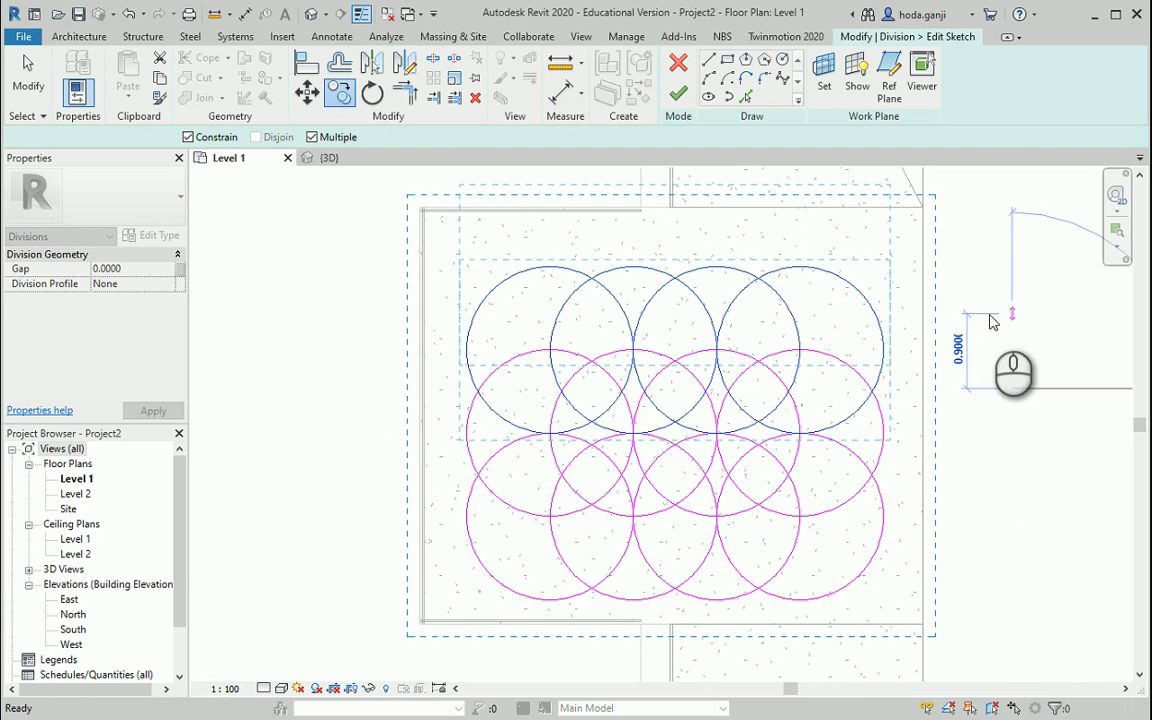
{"action": "left_click", "coordinate": [990, 318]}
{"action": "key", "text": "Escape"}
Step: Select all twelve circles and nudge the pattern until it sits centred on the entrance slab
{"action": "mouse_move", "coordinate": [311, 240]}
{"action": "left_mouse_down"}
{"action": "mouse_move", "coordinate": [805, 468]}
{"action": "mouse_move", "coordinate": [1008, 627]}
{"action": "left_mouse_up"}
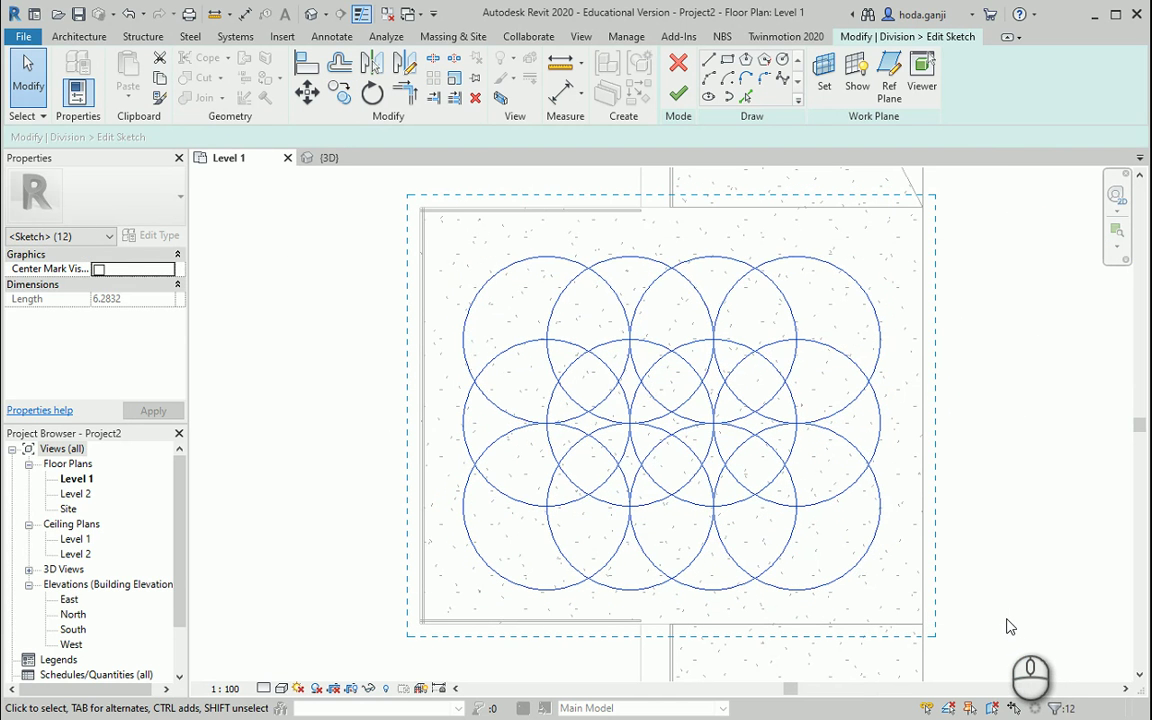
{"action": "key", "text": "Up"}
{"action": "key", "text": "Left"}
{"action": "key", "text": "Down"}
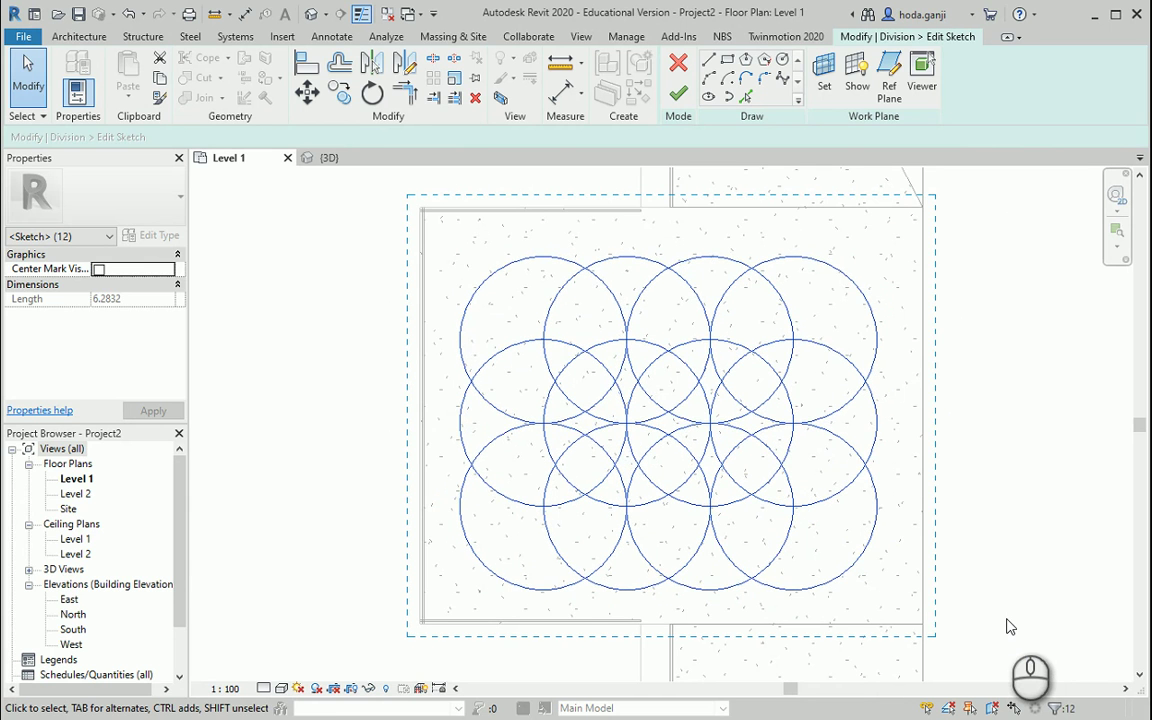
{"action": "key", "text": "Up"}
{"action": "key", "text": "Right"}
{"action": "key", "text": "Down"}
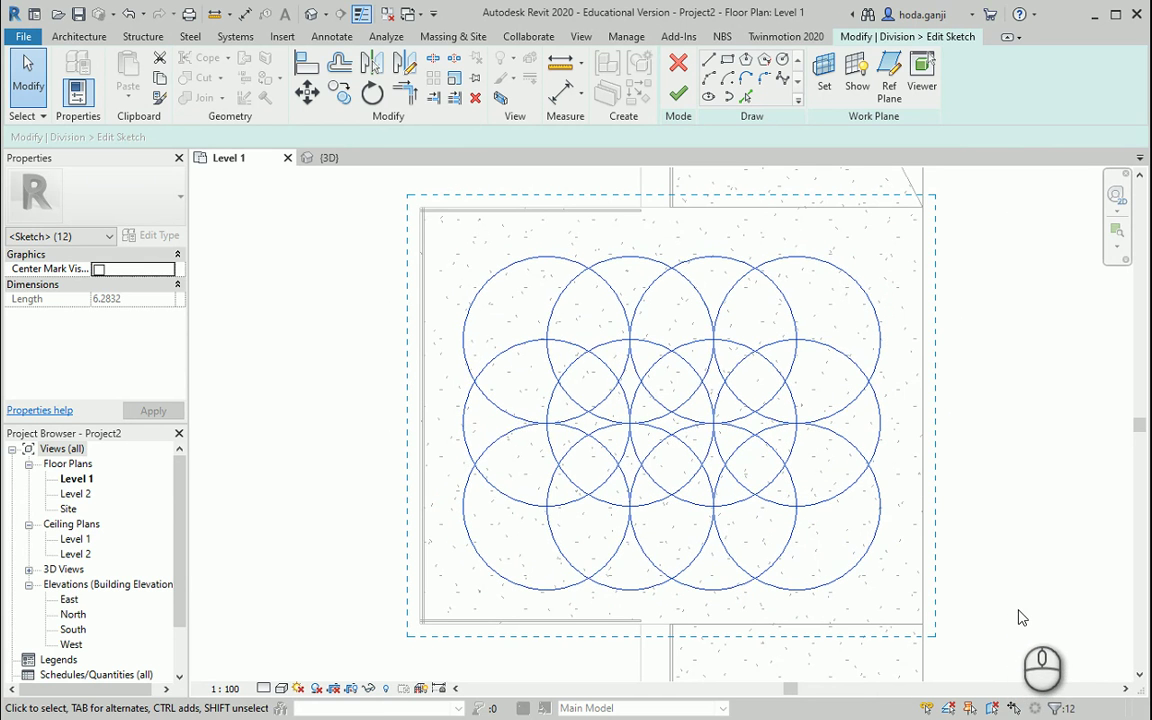
{"action": "left_click", "coordinate": [1020, 617]}
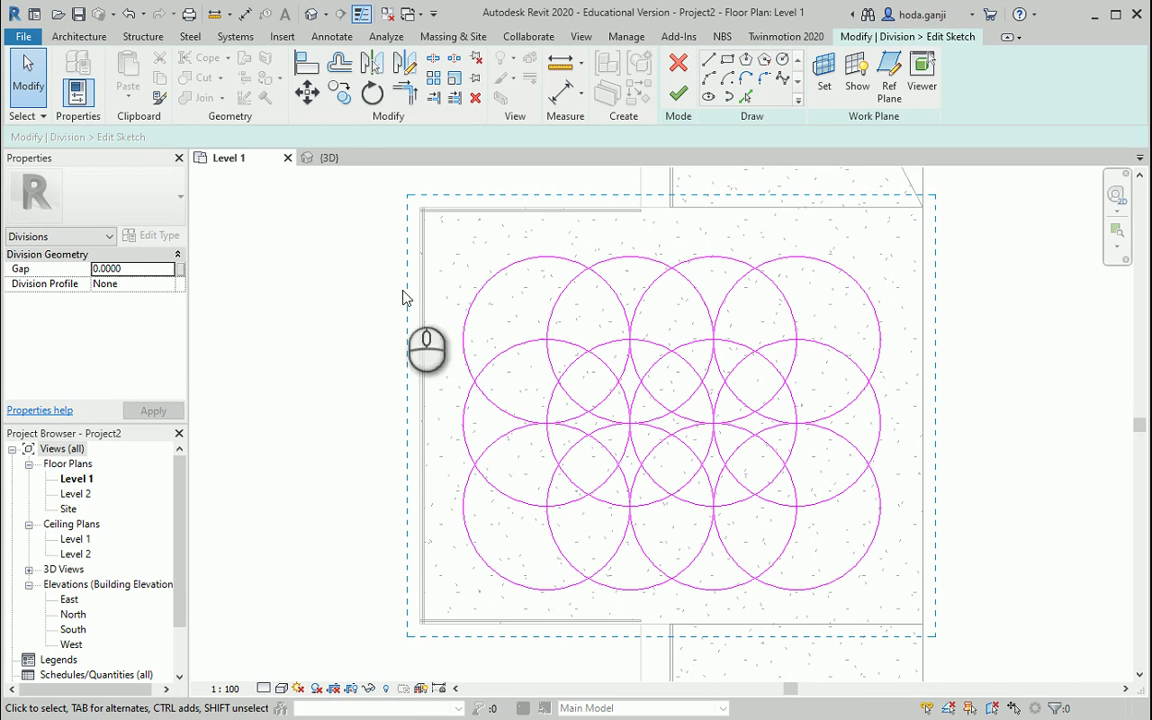
{"action": "mouse_move", "coordinate": [358, 236]}
{"action": "left_mouse_down"}
{"action": "mouse_move", "coordinate": [931, 627]}
{"action": "mouse_move", "coordinate": [968, 620]}
{"action": "left_mouse_up"}
{"action": "key", "text": "Up"}
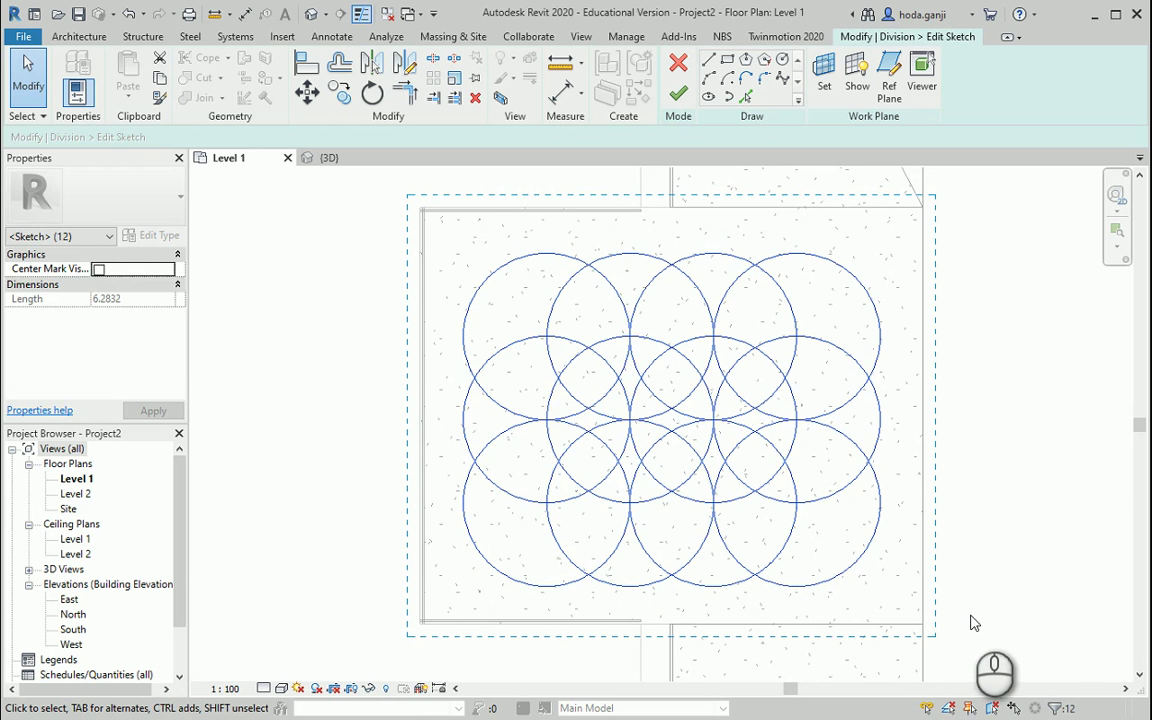
{"action": "left_click", "coordinate": [972, 618]}
Step: Finish the division sketch and the part division, and switch to the 3D view
{"action": "left_click", "coordinate": [671, 98]}
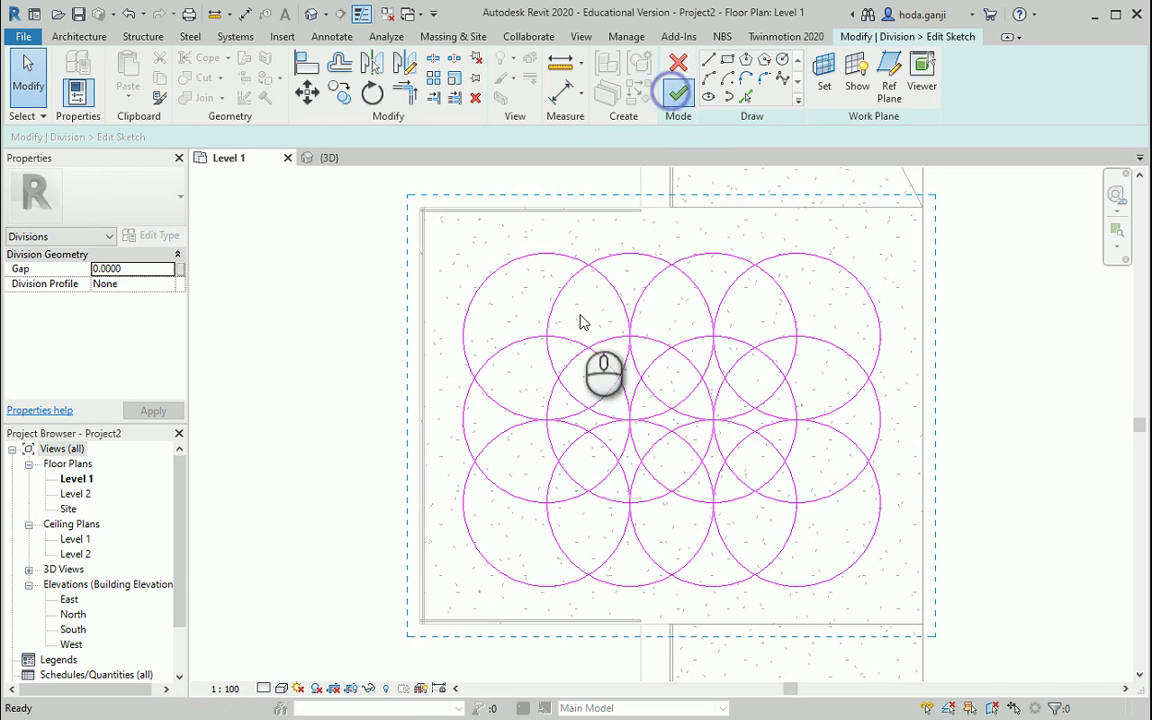
{"action": "left_click", "coordinate": [679, 95]}
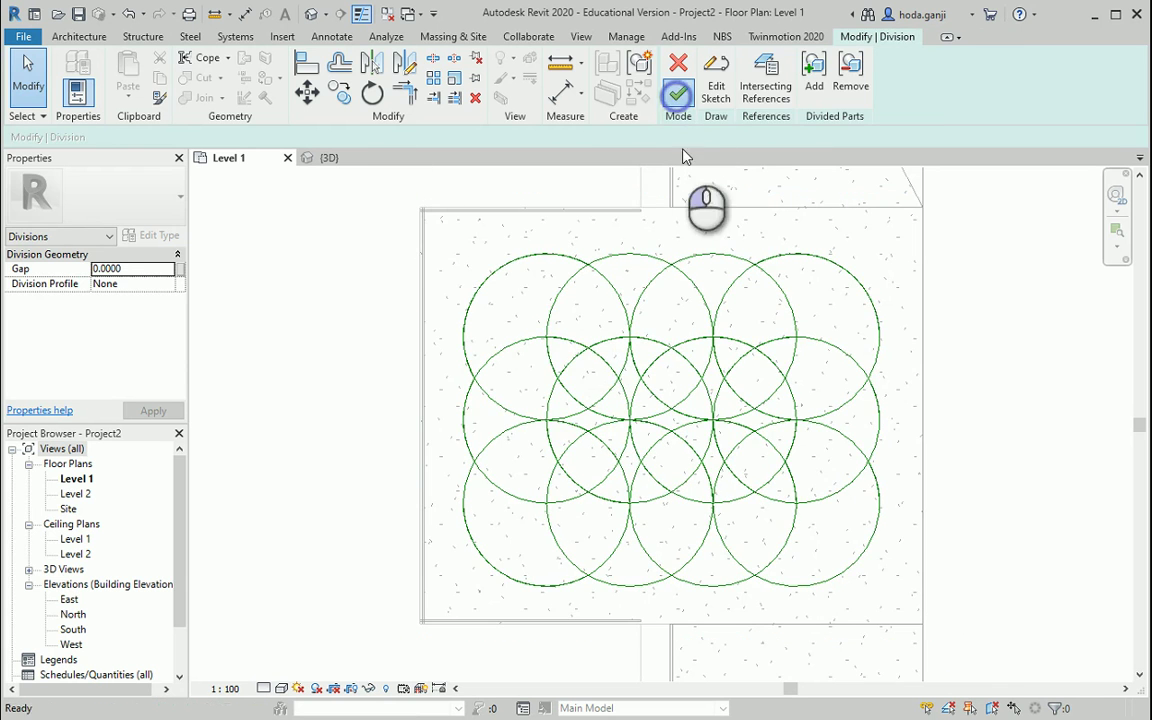
{"action": "left_click", "coordinate": [370, 178]}
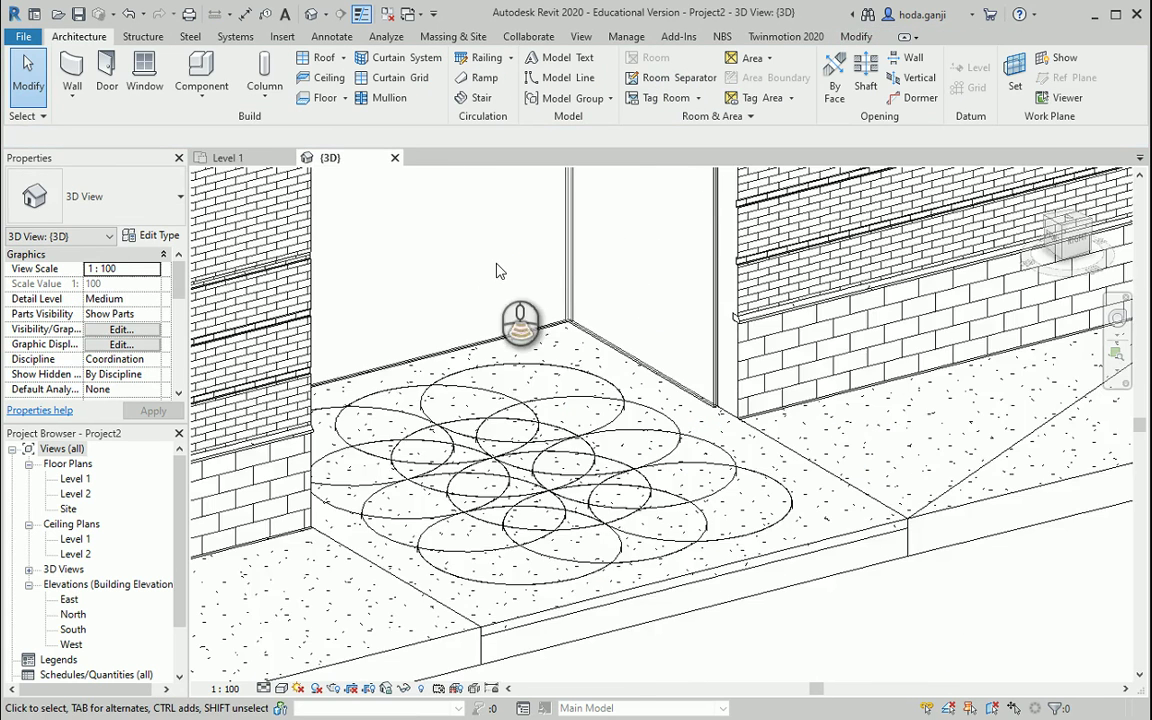
Step: Check the division in 3D by selecting several individual pieces along the outer edge of the circle pattern
{"action": "scroll", "coordinate": [637, 617], "scroll_direction": "down", "scroll_amount": 2}
{"action": "scroll", "coordinate": [535, 492], "scroll_direction": "up", "scroll_amount": 5}
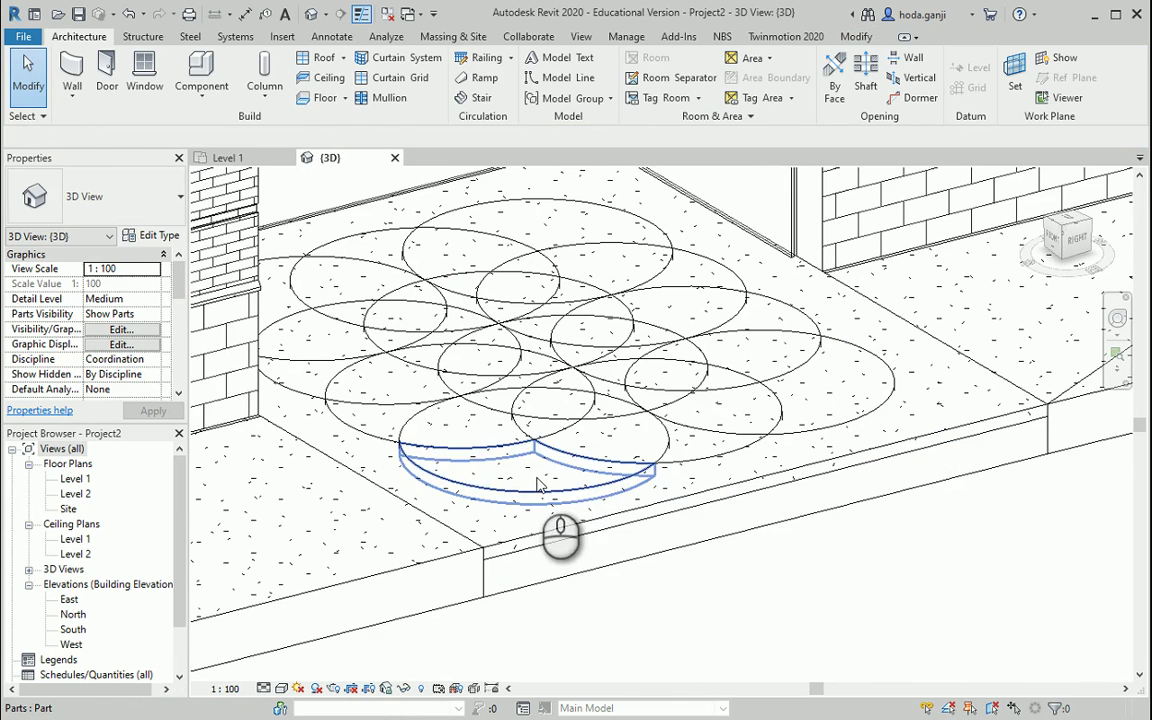
{"action": "left_click", "coordinate": [536, 477]}
{"action": "left_click", "coordinate": [597, 445]}
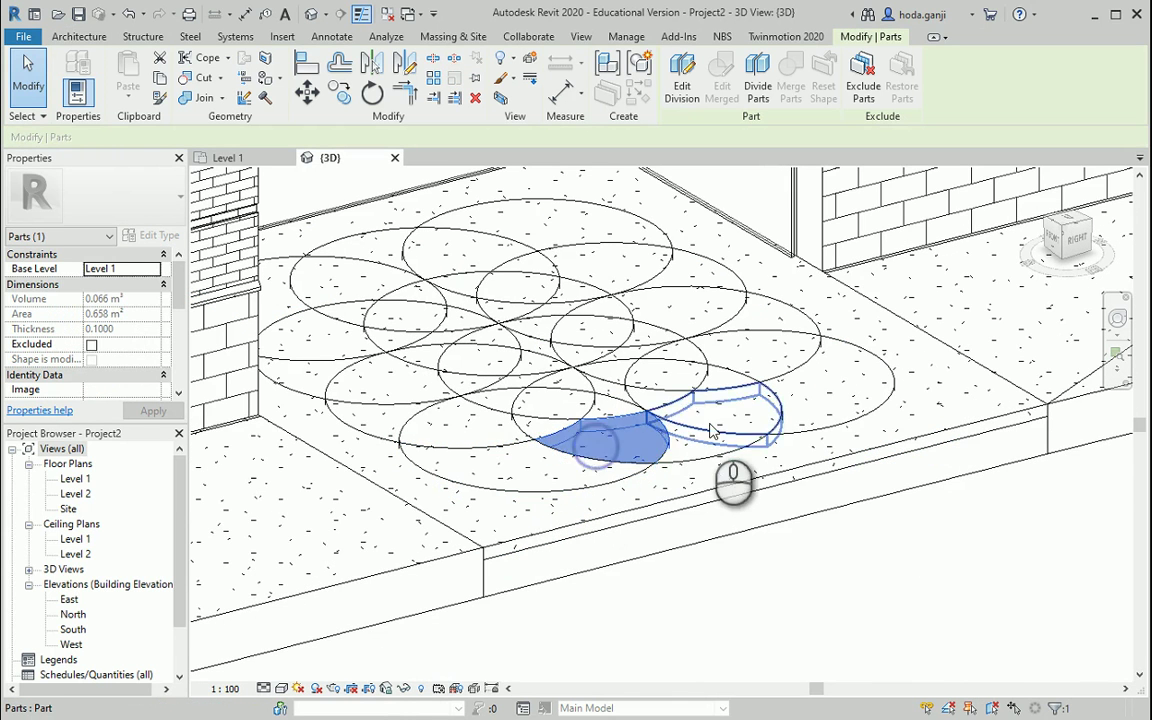
{"action": "left_click", "coordinate": [689, 441]}
{"action": "left_click", "coordinate": [733, 409]}
{"action": "left_click", "coordinate": [829, 398]}
{"action": "left_click", "coordinate": [836, 535]}
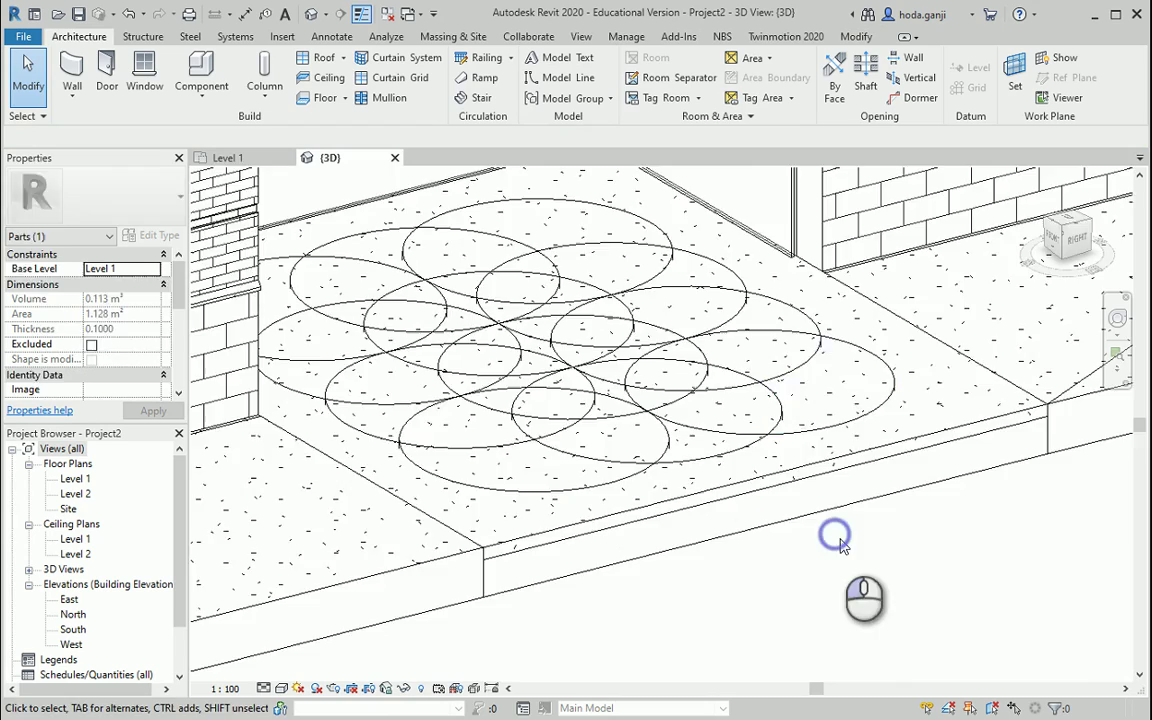
Step: Examine the circle pattern on the entrance slab from different angles and distances
{"action": "scroll", "coordinate": [838, 535], "scroll_direction": "down", "scroll_amount": 2}
{"action": "middle_click_drag", "start_coordinate": [821, 517], "coordinate": [768, 556], "text": "shift"}
{"action": "scroll", "coordinate": [660, 500], "scroll_direction": "up", "scroll_amount": 3}
{"action": "scroll", "coordinate": [575, 465], "scroll_direction": "down", "scroll_amount": 2}
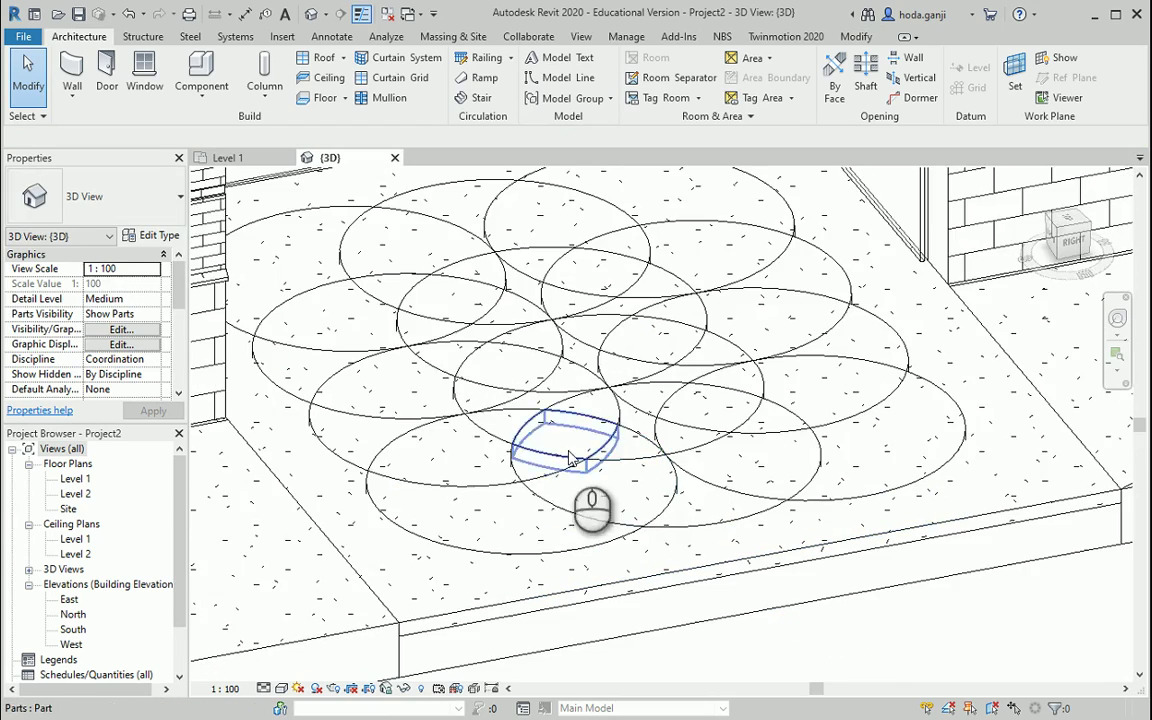
{"action": "middle_click_drag", "start_coordinate": [610, 535], "coordinate": [738, 541], "text": "shift"}
{"action": "scroll", "coordinate": [604, 523], "scroll_direction": "up", "scroll_amount": 1}
{"action": "scroll", "coordinate": [604, 523], "scroll_direction": "down", "scroll_amount": 2}
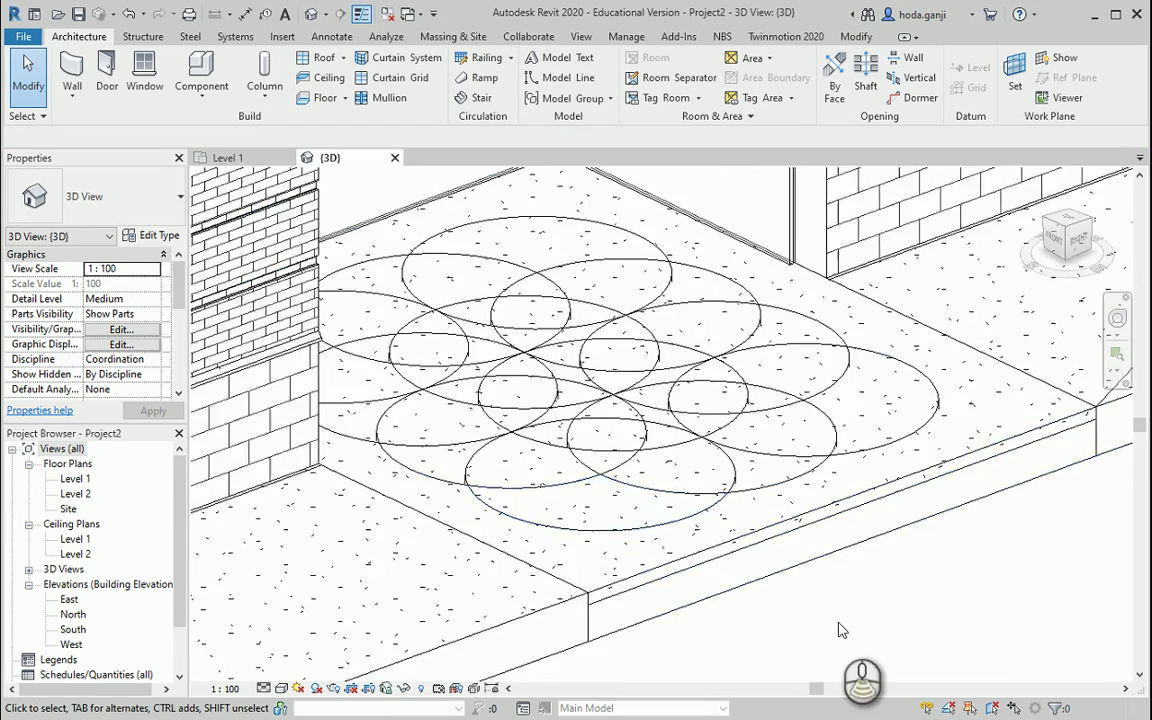
{"action": "scroll", "coordinate": [836, 624], "scroll_direction": "down", "scroll_amount": 2}
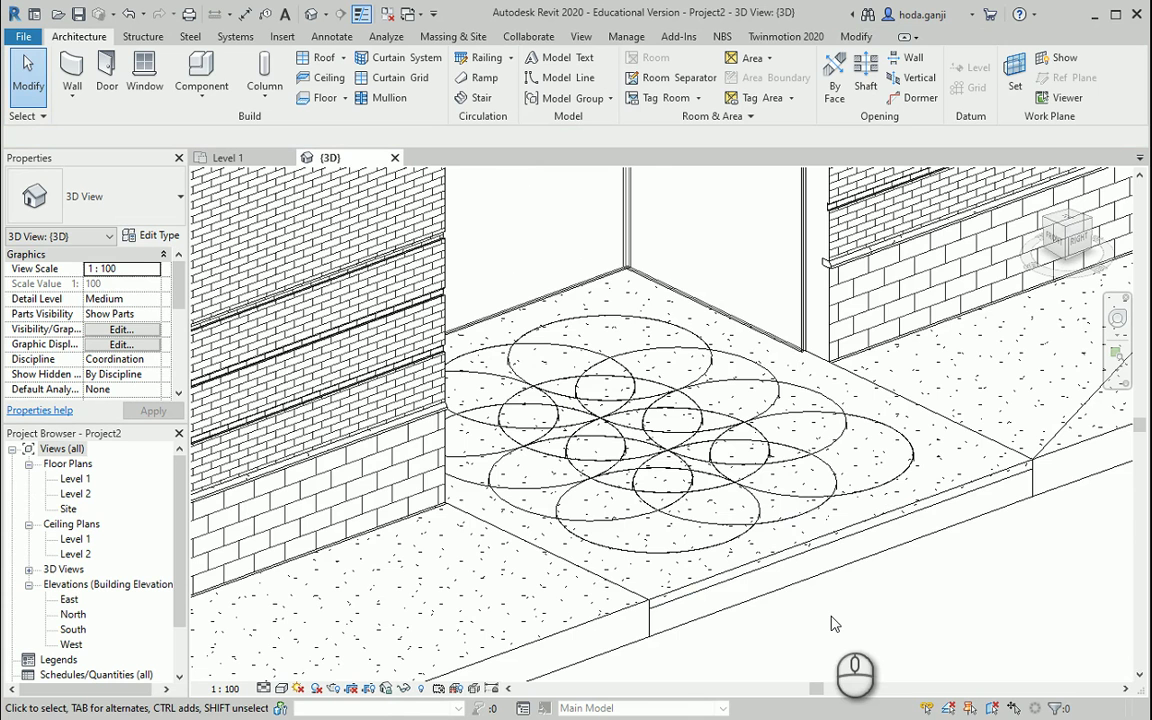